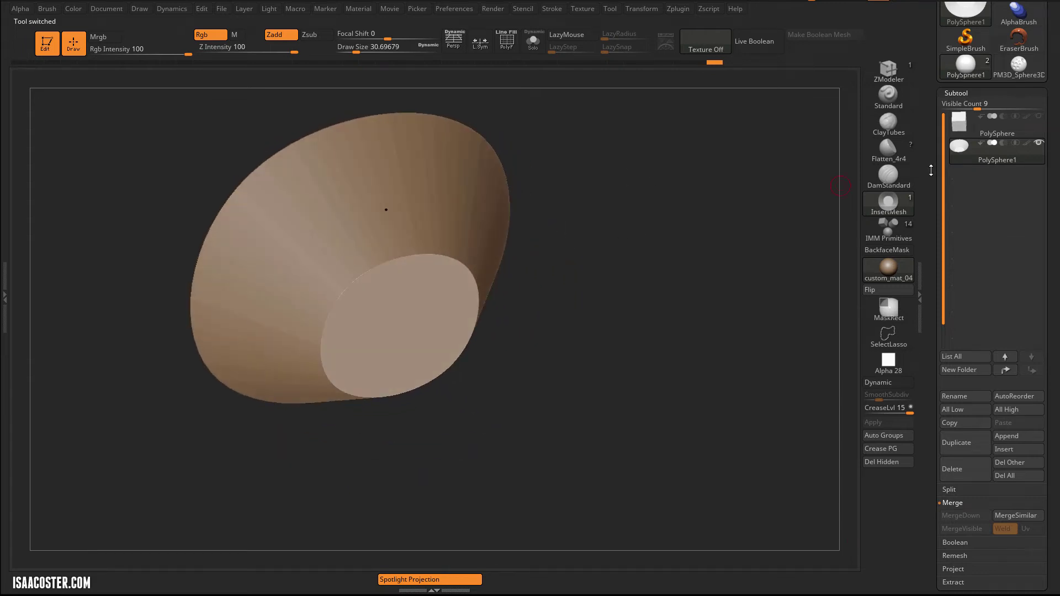
# Step: Examine the polygon layout of the tapered mesh and its flat end face with the wireframe shown
pyautogui.scroll(5, 975, 159)
pyautogui.moveTo(728, 251); pyautogui.dragTo(740, 340)
pyautogui.press('shift')
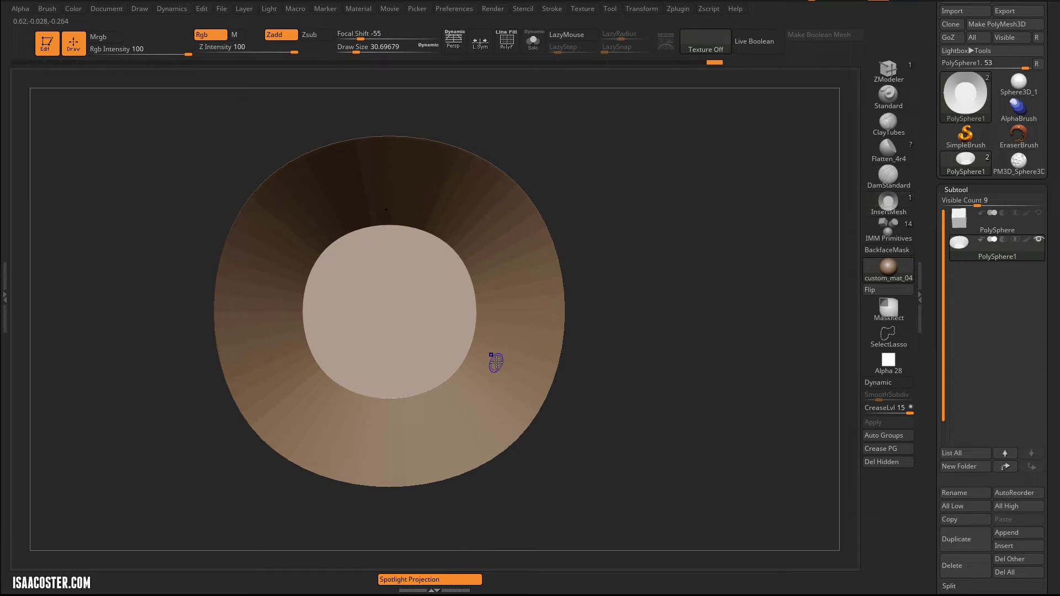
pyautogui.hotkey('shift', 'f')
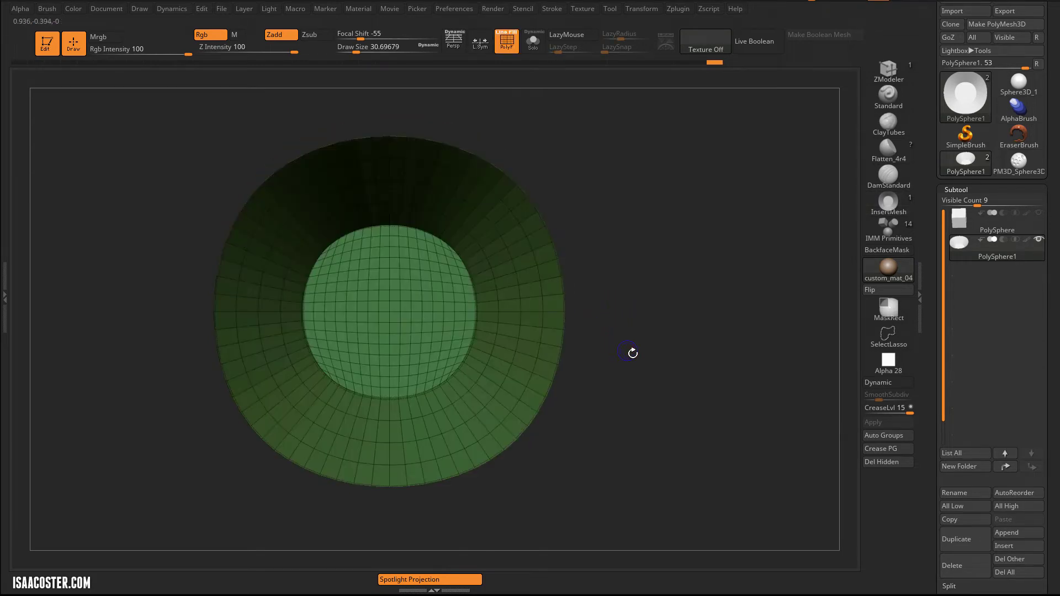
pyautogui.hotkey('shift', 'f')
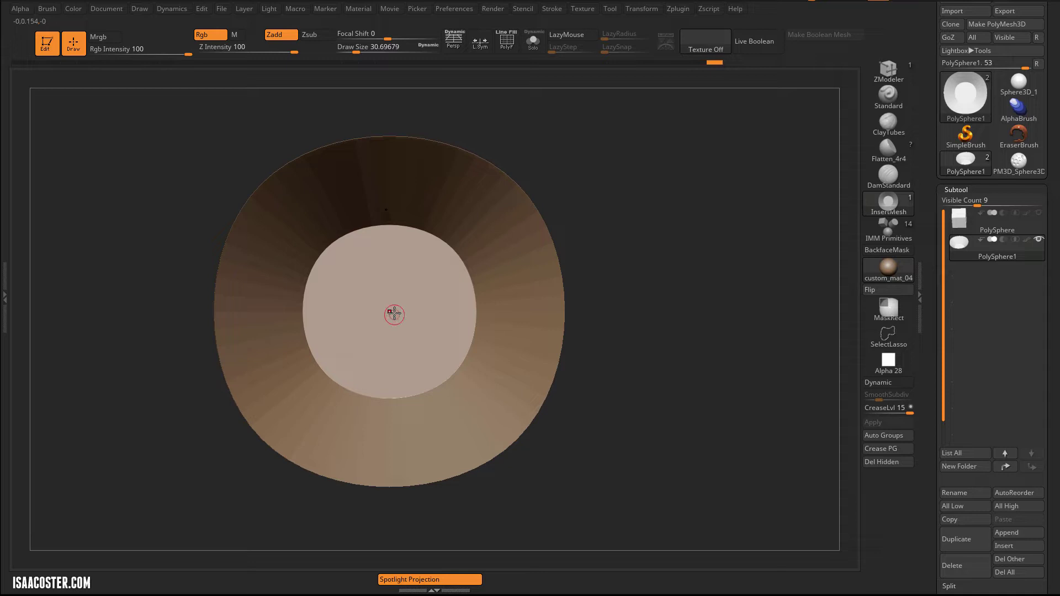
pyautogui.moveTo(655, 324); pyautogui.dragTo(648, 413)
# Step: Switch the active tool to a Ring3D primitive
pyautogui.moveTo(936, 241); pyautogui.dragTo(932, 191)
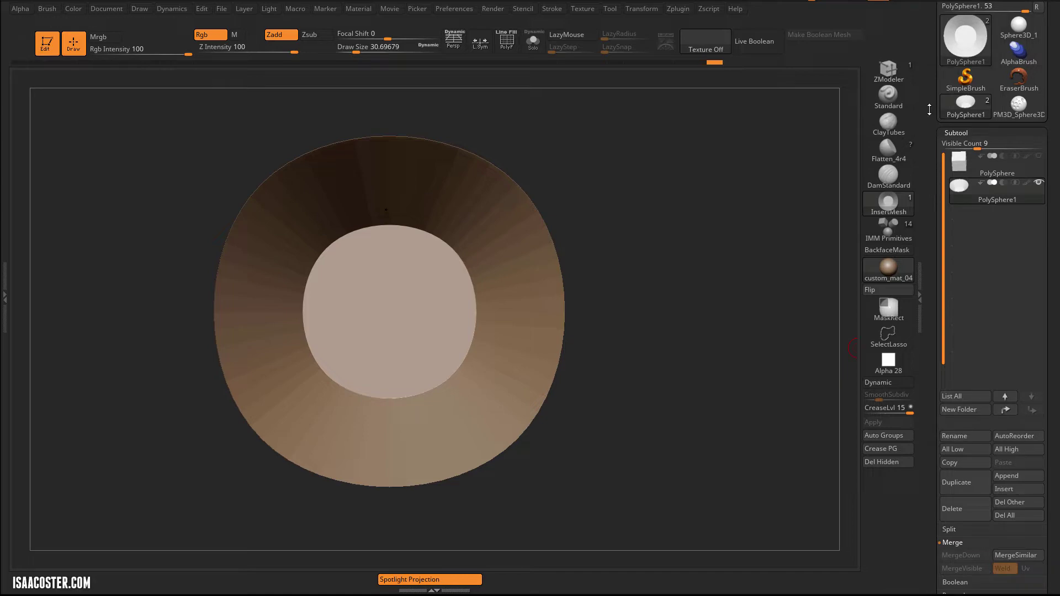
pyautogui.moveTo(930, 110); pyautogui.dragTo(939, 195)
pyautogui.click(966, 217)
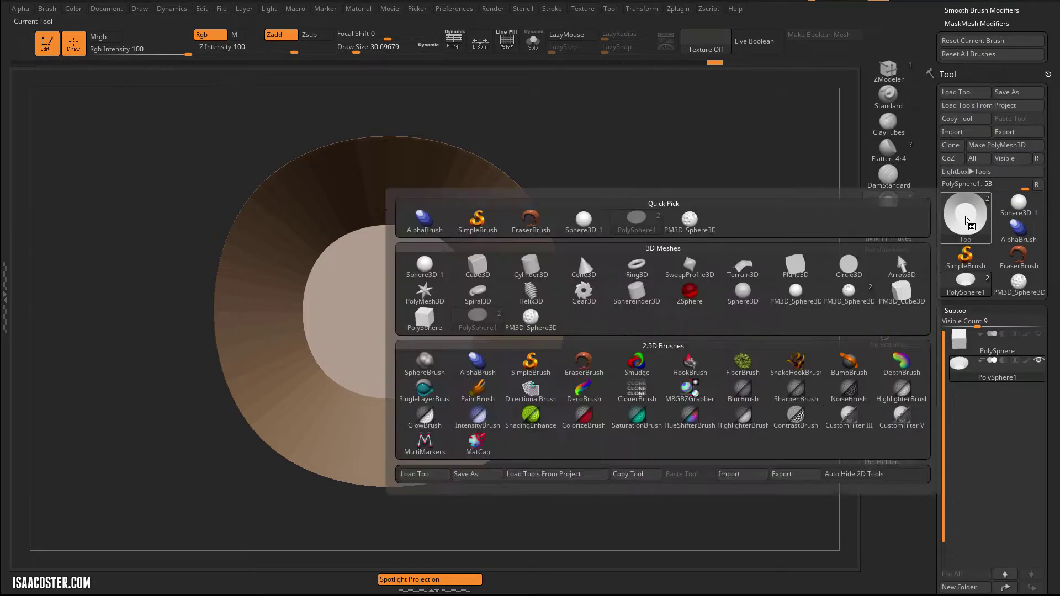
pyautogui.click(636, 270)
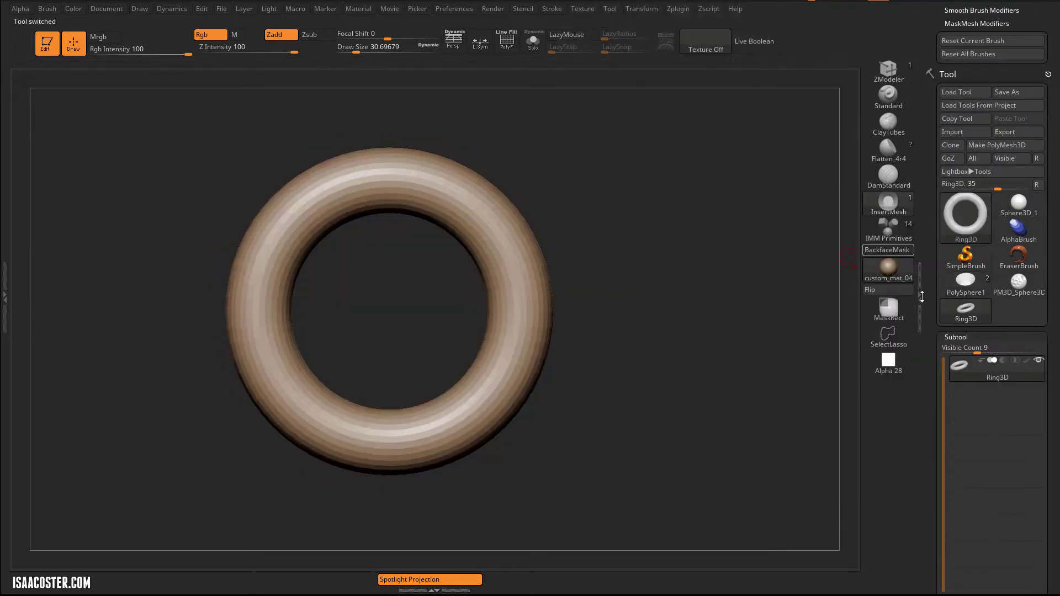
# Step: Show the wireframe and initialize the ring with SDivide 6 and LDivide 16
pyautogui.moveTo(931, 288); pyautogui.dragTo(917, 85)
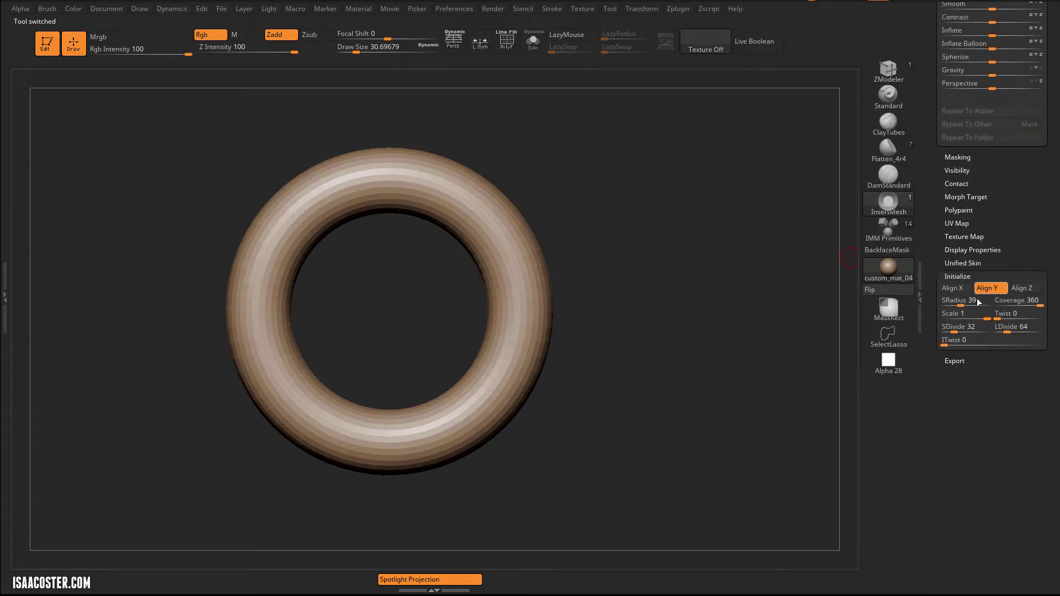
pyautogui.click(959, 300)
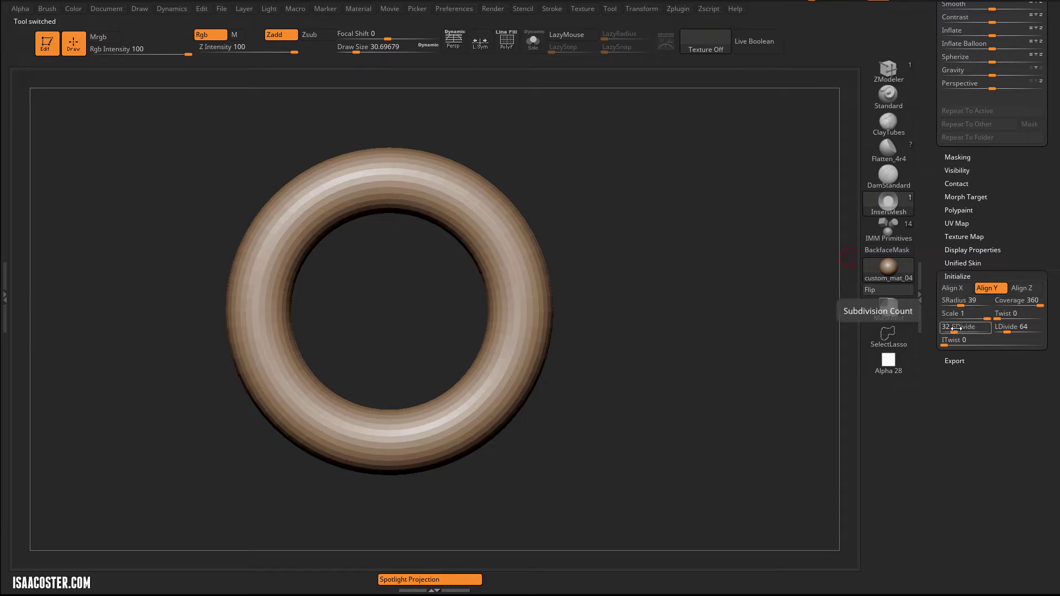
pyautogui.moveTo(953, 328); pyautogui.dragTo(946, 328)
pyautogui.hotkey('shift', 'f')
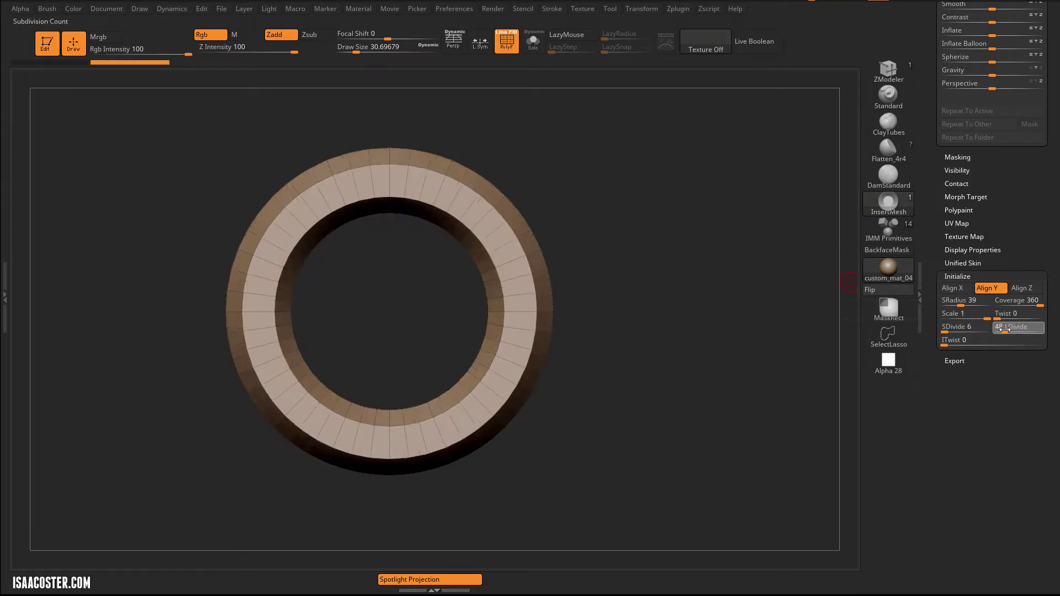
pyautogui.moveTo(1009, 329); pyautogui.dragTo(999, 329)
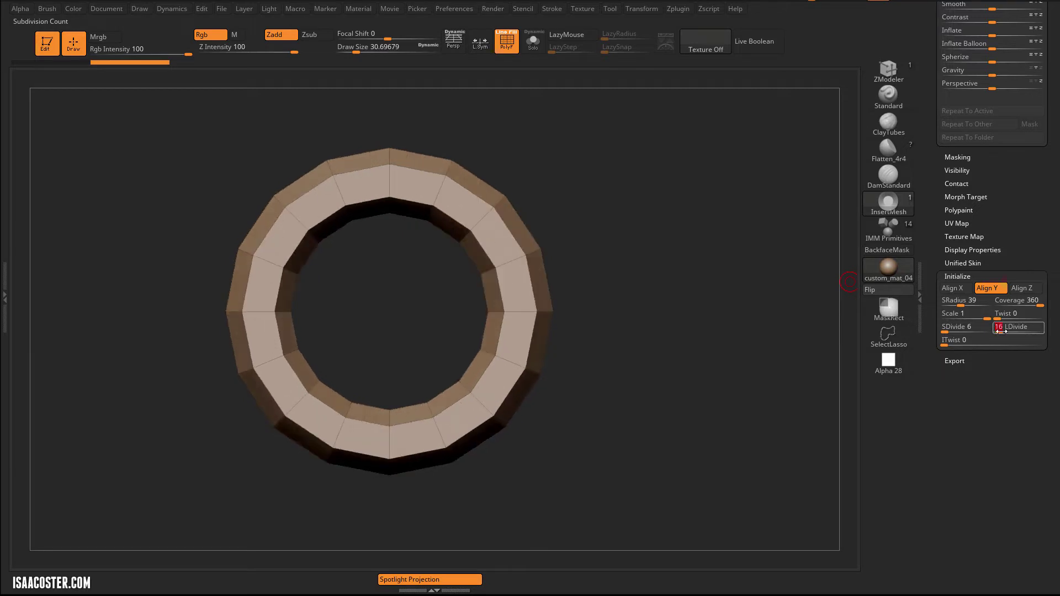
pyautogui.moveTo(656, 246); pyautogui.dragTo(584, 272)
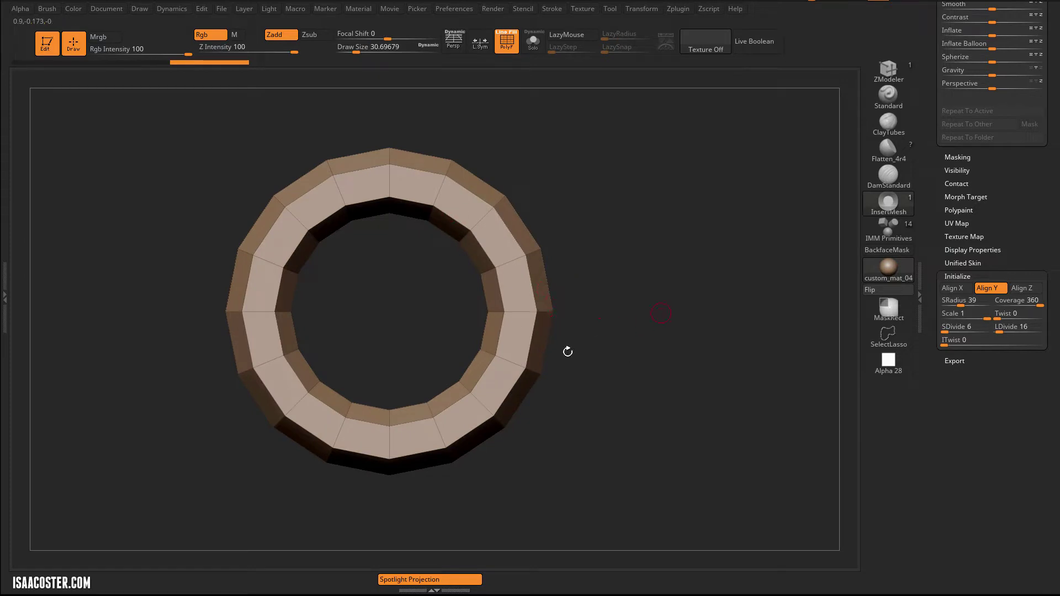
pyautogui.moveTo(652, 360); pyautogui.dragTo(666, 368)
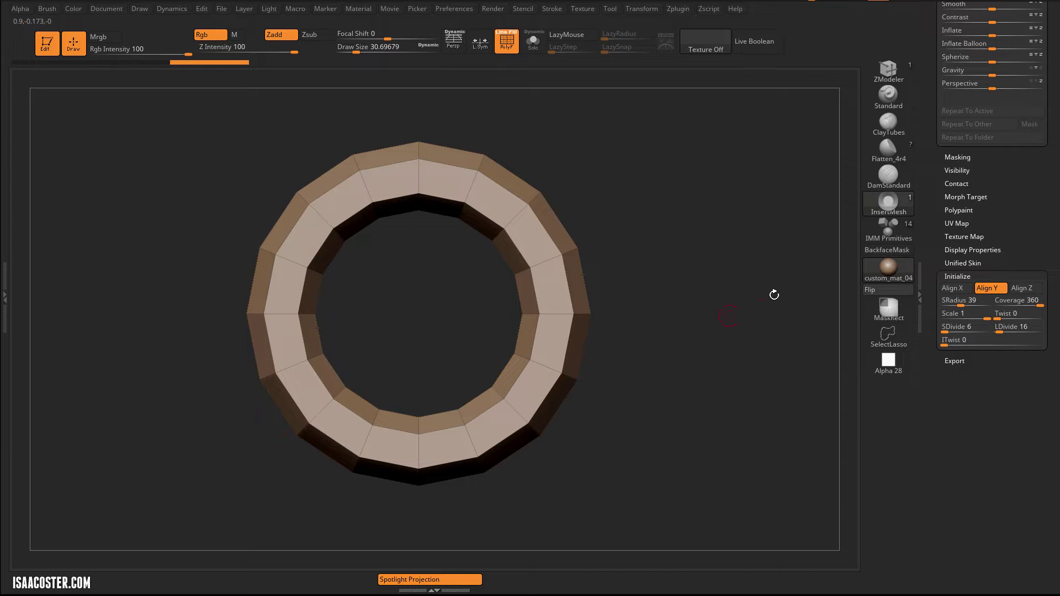
# Step: Set the ring's SDivide to 8 for a rounder cross-section
pyautogui.moveTo(689, 342)
pyautogui.mouseDown()
pyautogui.moveTo(661, 343)
pyautogui.moveTo(703, 355)
pyautogui.mouseUp()
pyautogui.write('8')
pyautogui.press('Return')
pyautogui.click(957, 330)
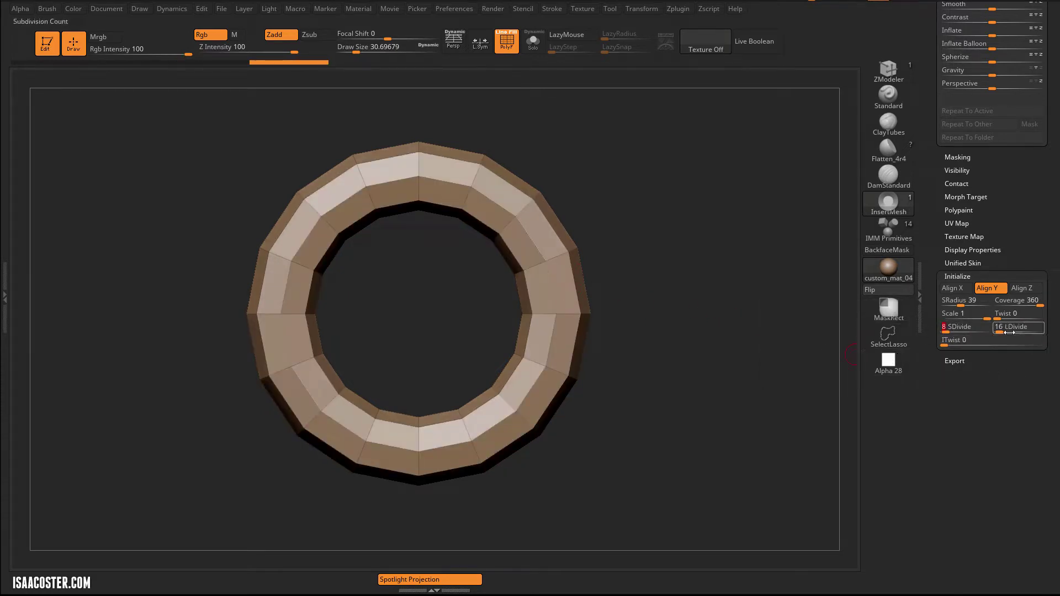
pyautogui.moveTo(746, 338); pyautogui.dragTo(568, 322)
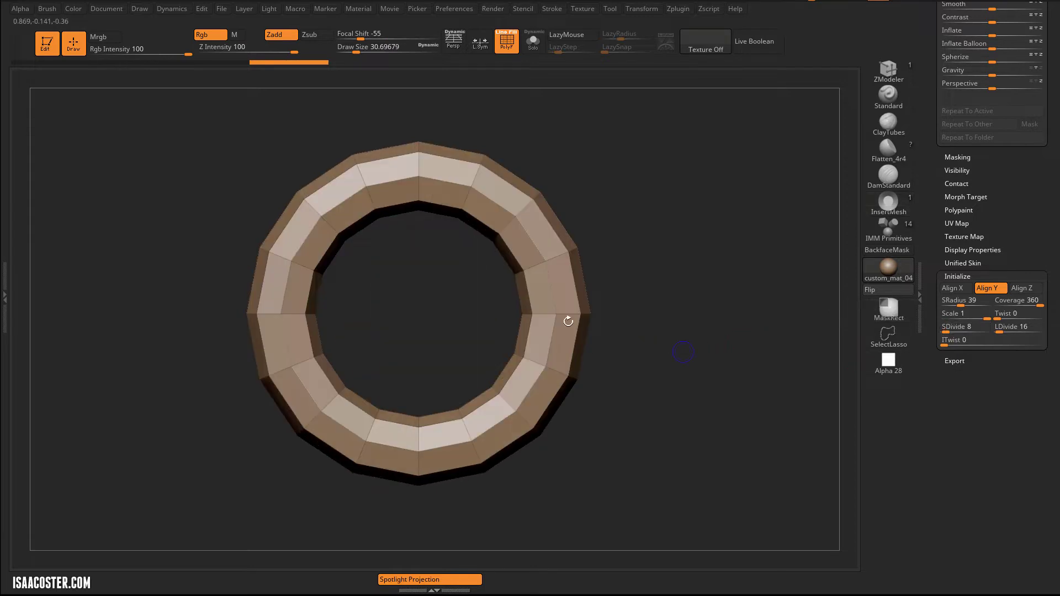
pyautogui.keyDown('alt'); pyautogui.moveTo(618, 280); pyautogui.dragTo(617, 284); pyautogui.keyUp('alt')
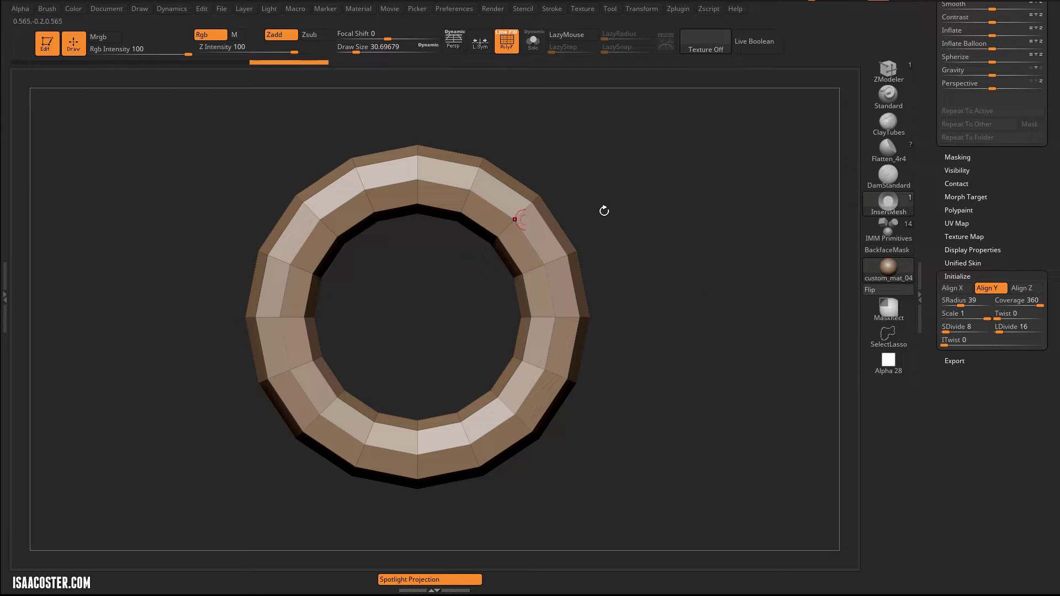
pyautogui.moveTo(672, 307)
pyautogui.mouseDown()
pyautogui.moveTo(603, 305)
pyautogui.moveTo(665, 298)
pyautogui.mouseUp()
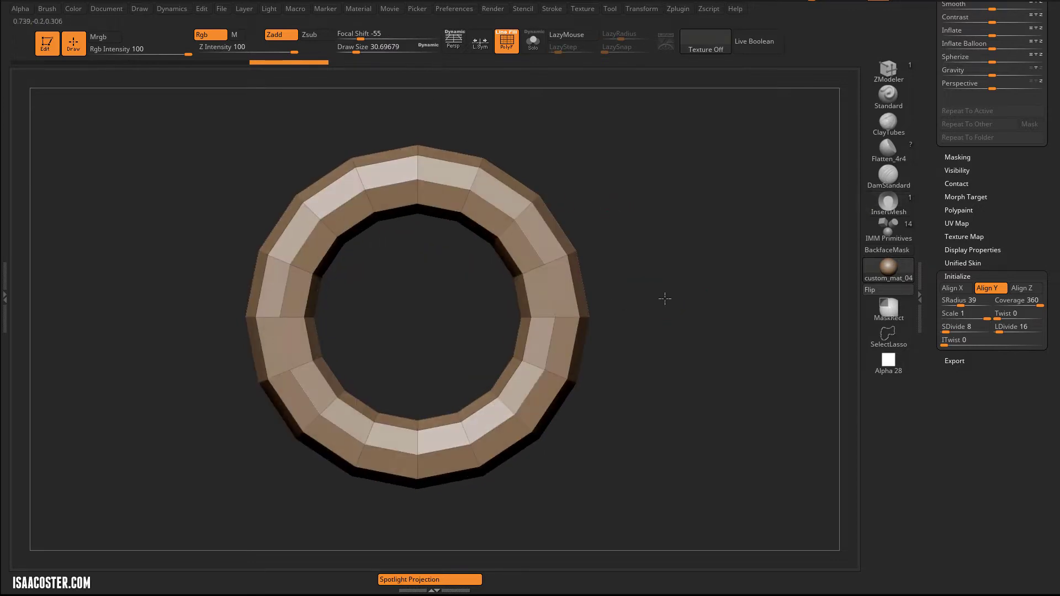
# Step: Convert the ring primitive to a PolyMesh3D and return to the PolySphere1 tool
pyautogui.scroll(15, 927, 174)
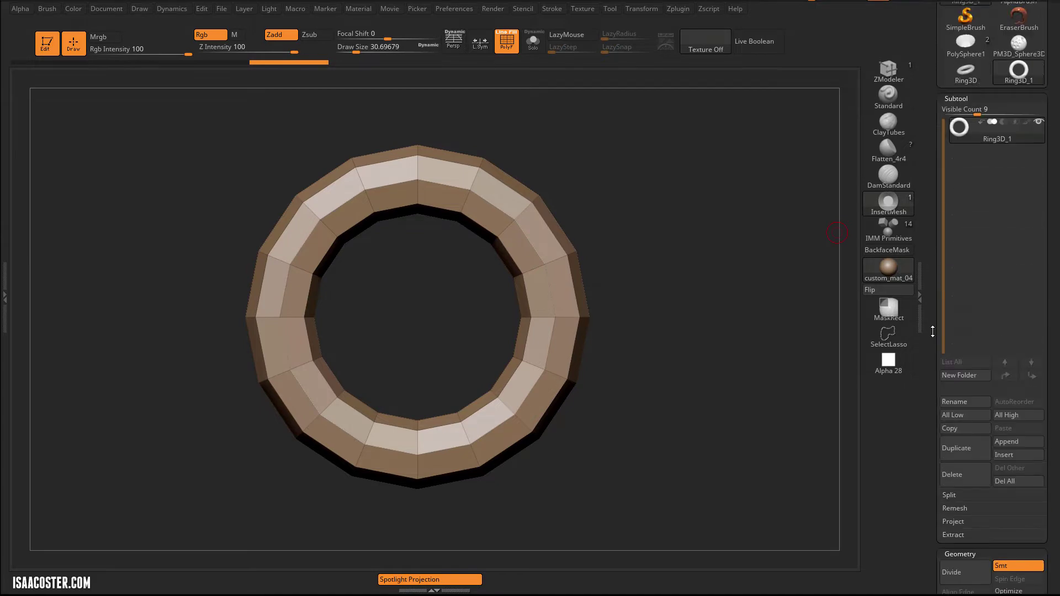
pyautogui.click(1005, 57)
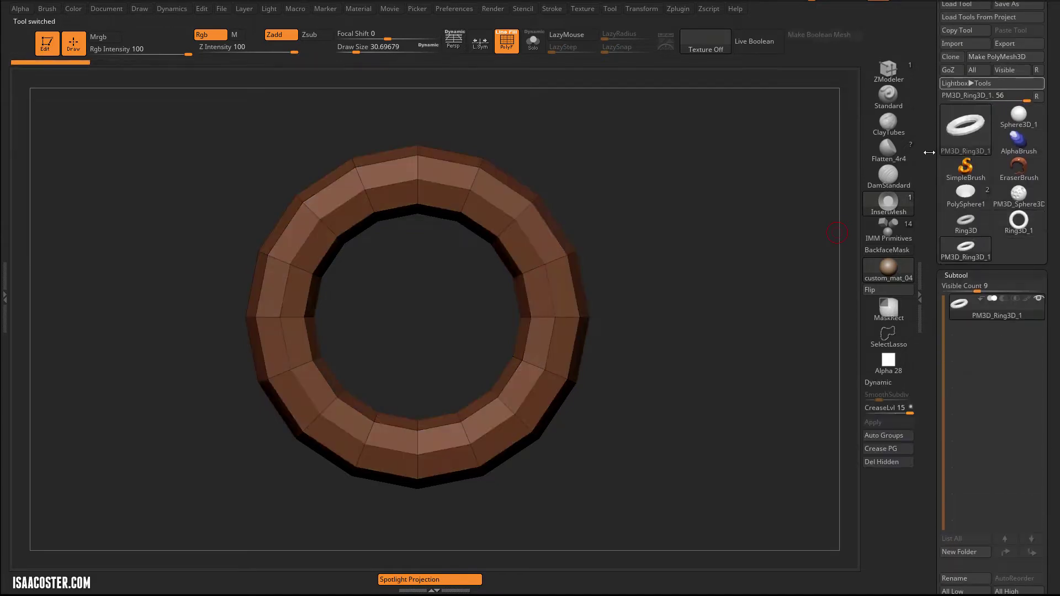
pyautogui.click(984, 206)
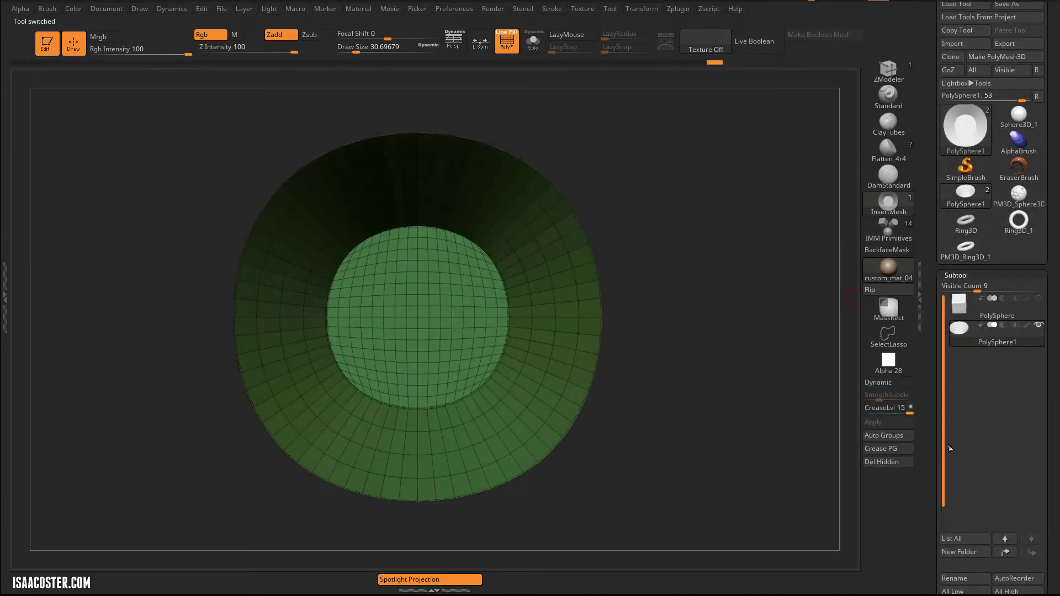
# Step: Append PM3D_Ring3D_1 as a subtool of the PolySphere1 tool and make the appended ring active
pyautogui.scroll(-10, 950, 448)
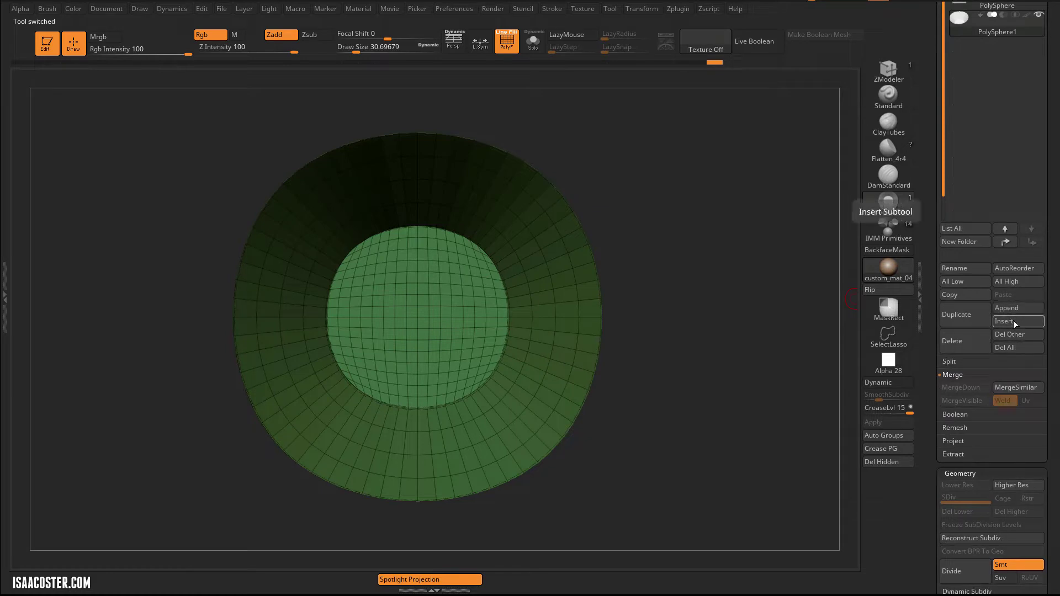
pyautogui.click(1018, 309)
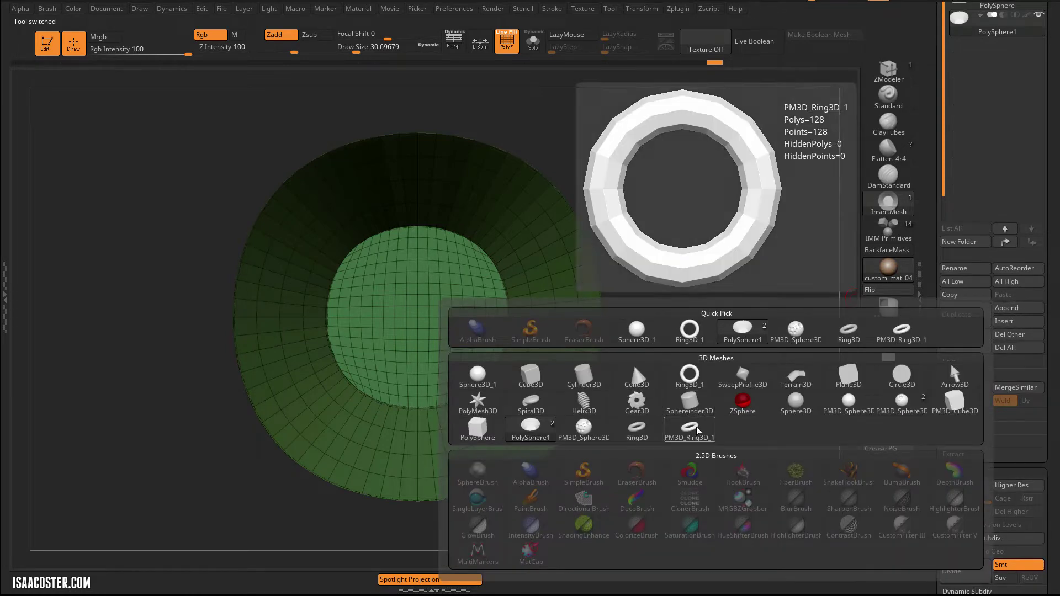
pyautogui.click(697, 430)
pyautogui.click(965, 55)
pyautogui.keyDown('alt'); pyautogui.moveTo(698, 272); pyautogui.dragTo(679, 293); pyautogui.keyUp('alt')
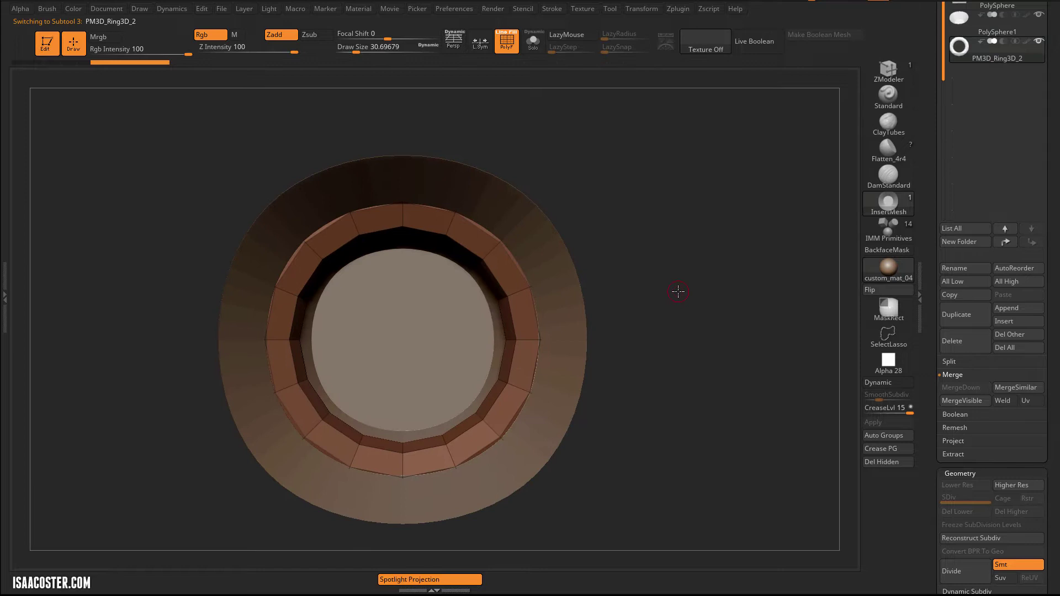
# Step: Scale the ring down uniformly about its centre until it fits just inside the outline of the flat end face
pyautogui.press('w')
pyautogui.moveTo(408, 344)
pyautogui.mouseDown()
pyautogui.moveTo(371, 329)
pyautogui.moveTo(395, 330)
pyautogui.mouseUp()
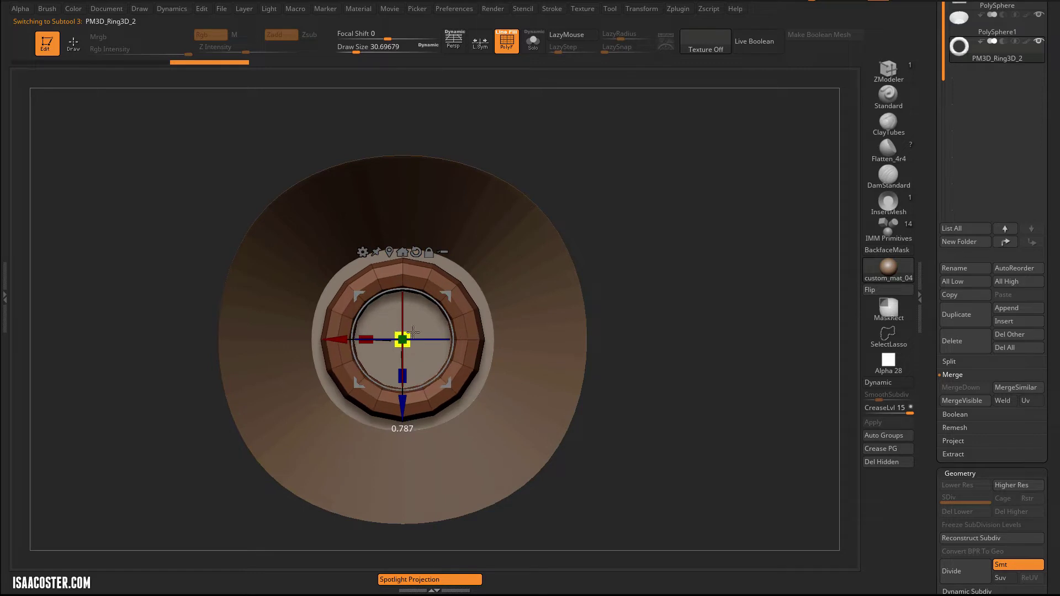
pyautogui.press('q')
pyautogui.moveTo(731, 400); pyautogui.dragTo(530, 331)
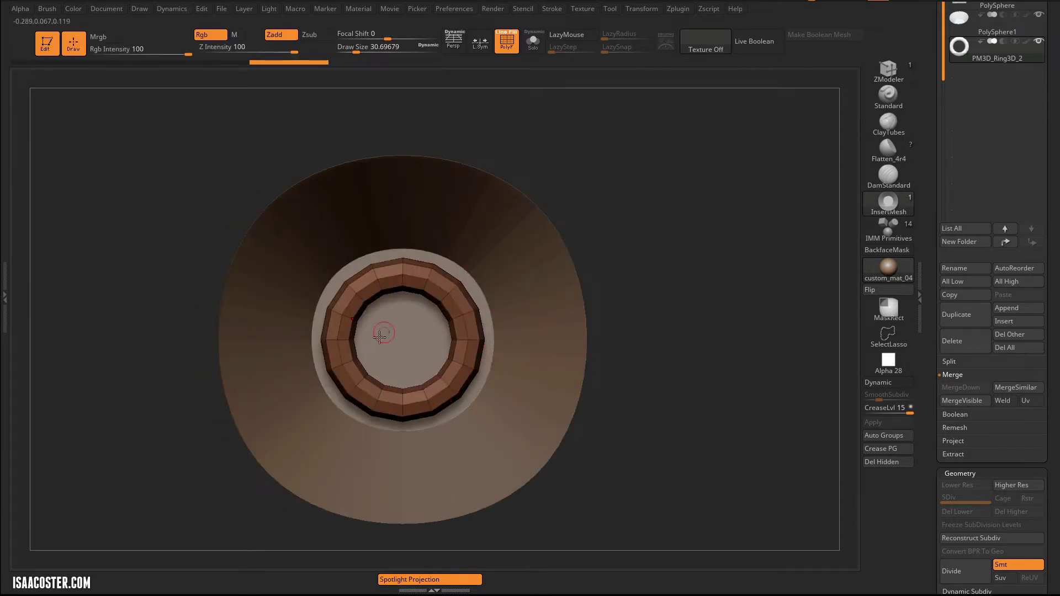
# Step: Select the PolySphere1 subtool and reconstruct its lower subdivision levels from the dense mesh
pyautogui.keyDown('alt'); pyautogui.click(325, 270); pyautogui.keyUp('alt')
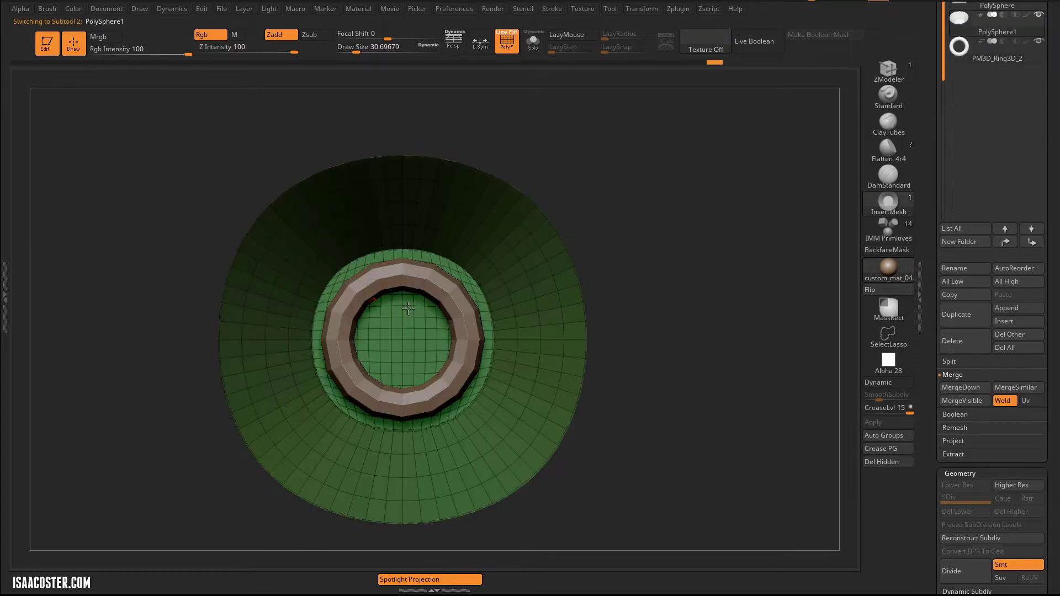
pyautogui.moveTo(928, 455); pyautogui.dragTo(936, 372)
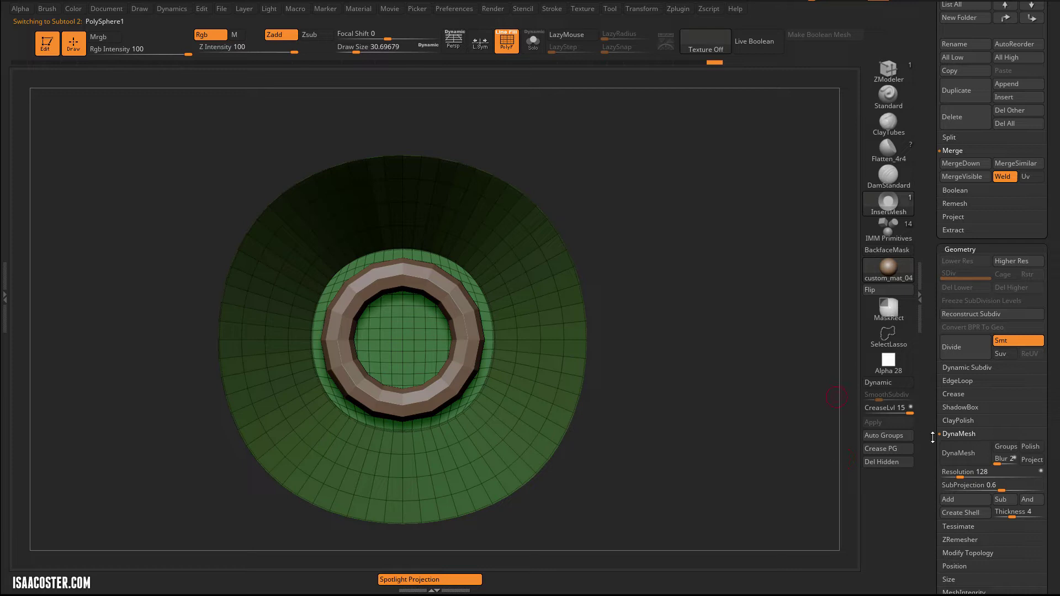
pyautogui.moveTo(932, 437); pyautogui.dragTo(929, 392)
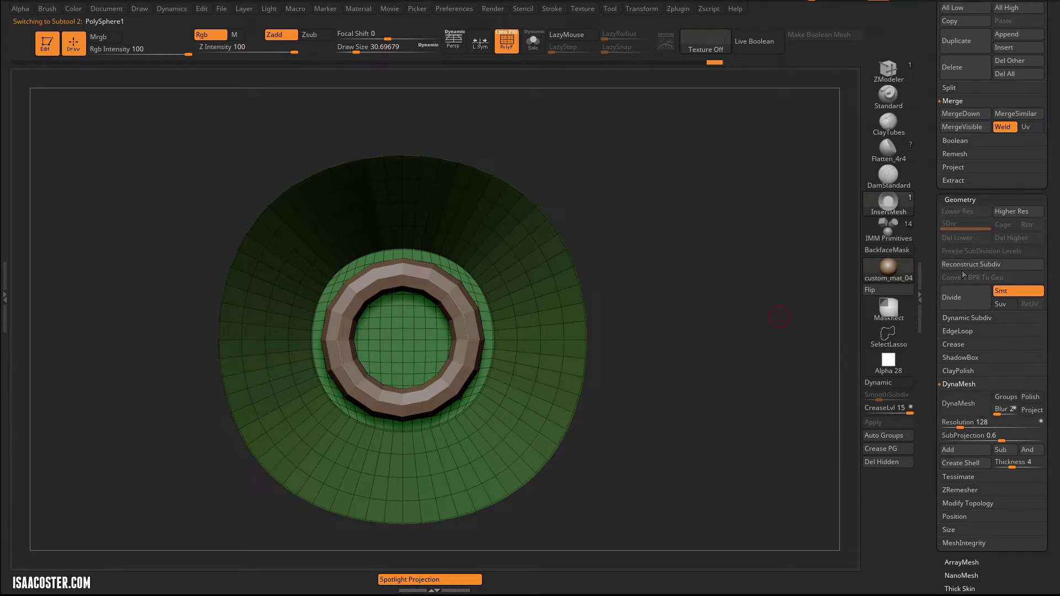
pyautogui.click(964, 267)
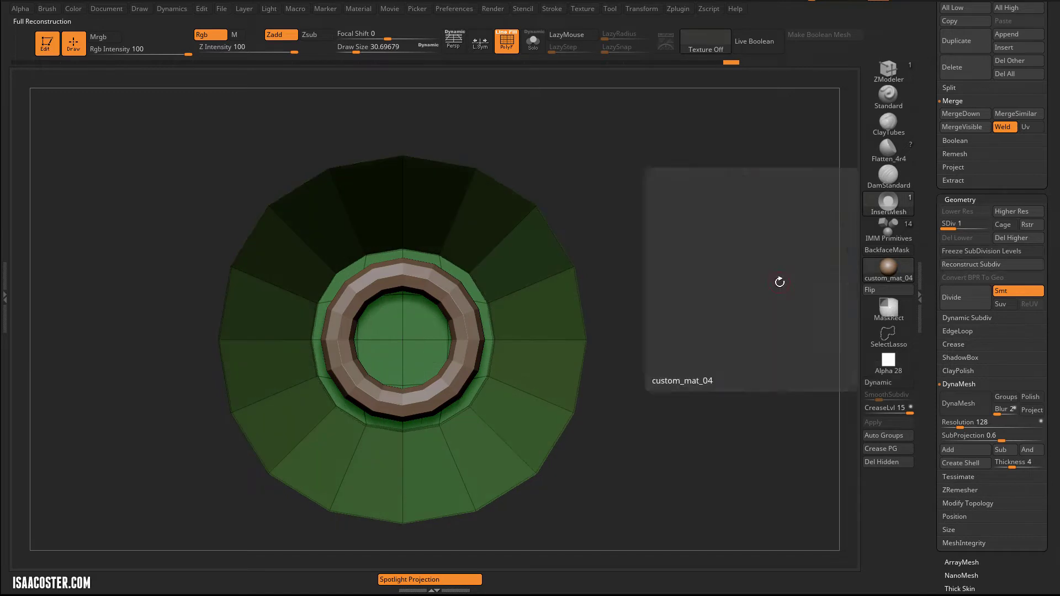
# Step: Increase the draw size to about 136 and choose the Move brush
pyautogui.press('s')
pyautogui.moveTo(360, 310); pyautogui.dragTo(378, 315)
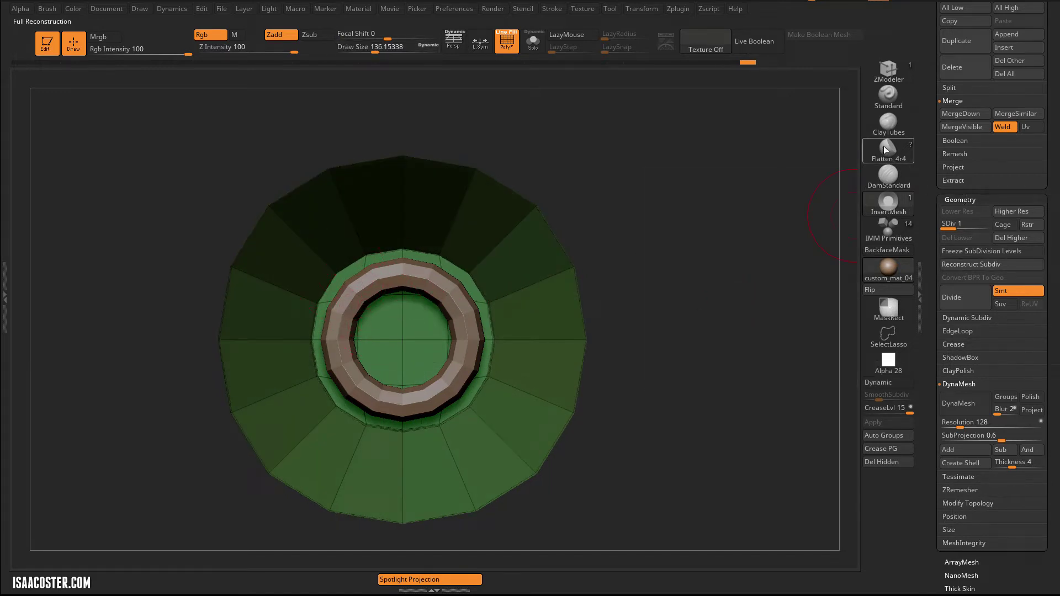
pyautogui.click(878, 178)
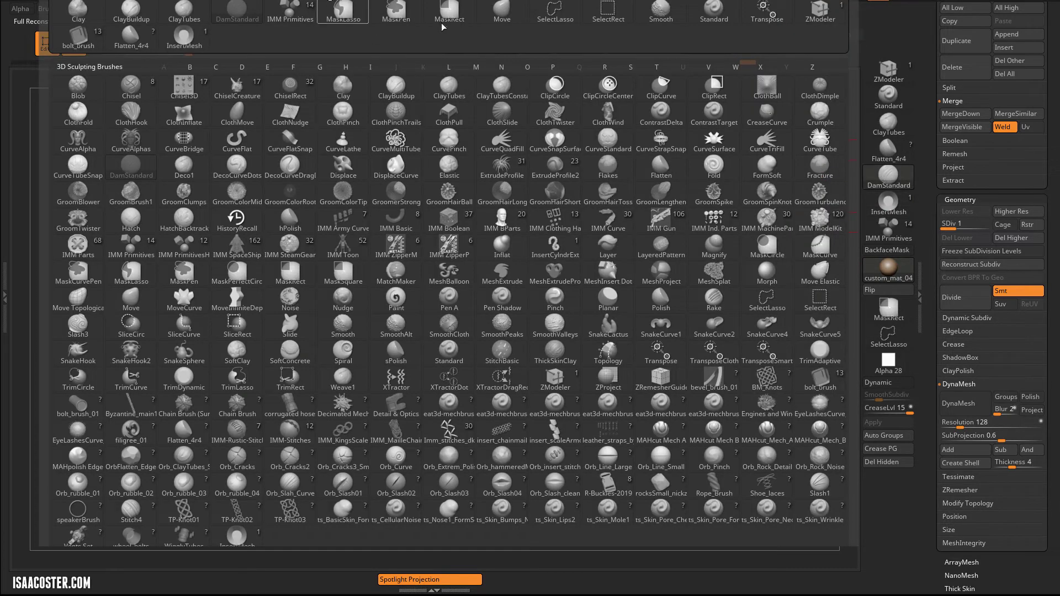
pyautogui.click(502, 12)
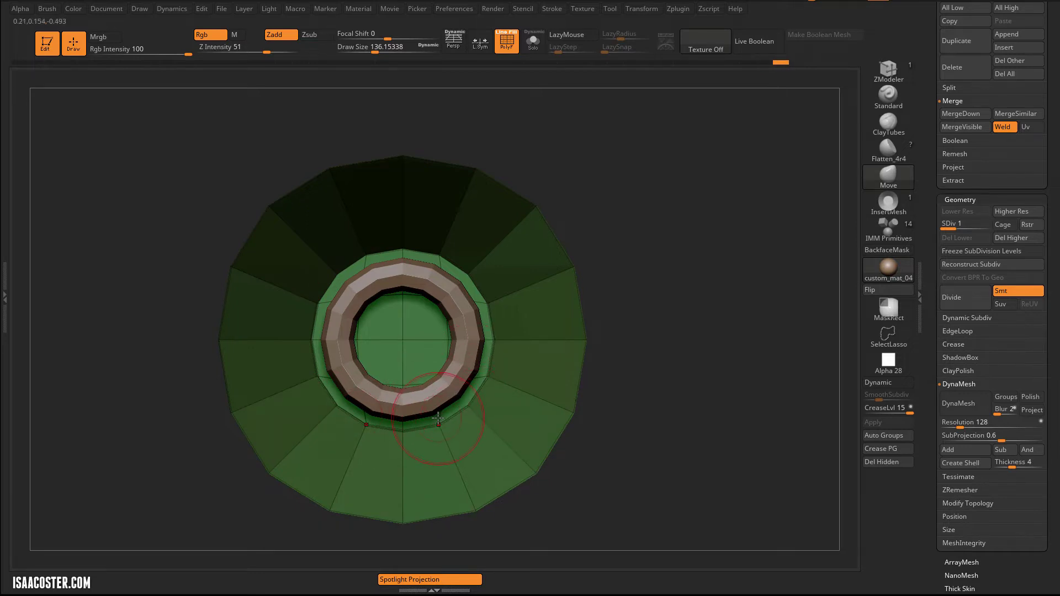
pyautogui.keyDown('alt'); pyautogui.moveTo(629, 227); pyautogui.dragTo(622, 213); pyautogui.keyUp('alt')
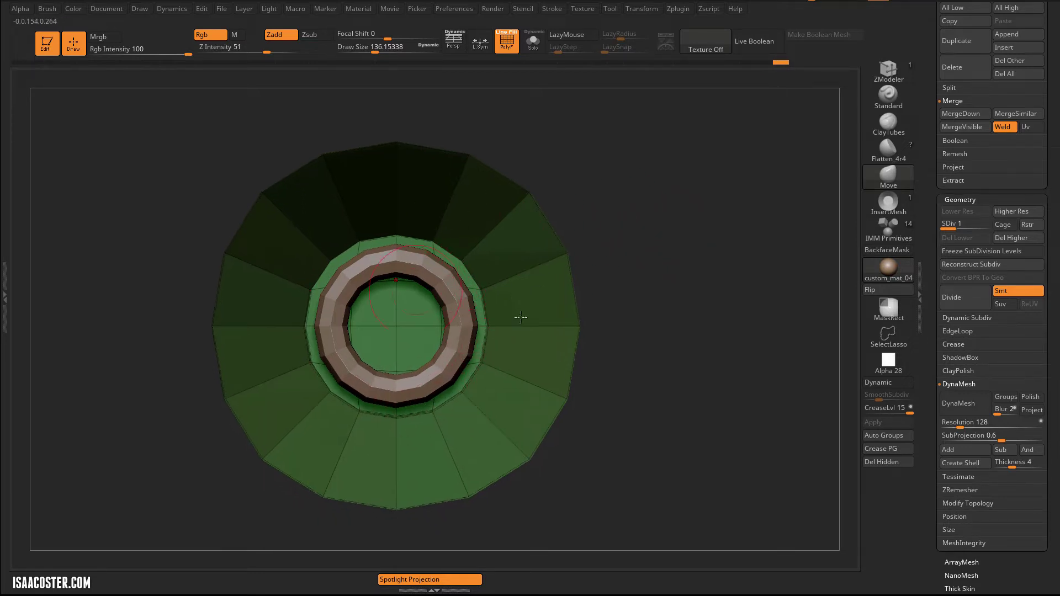
pyautogui.moveTo(631, 291); pyautogui.dragTo(482, 319)
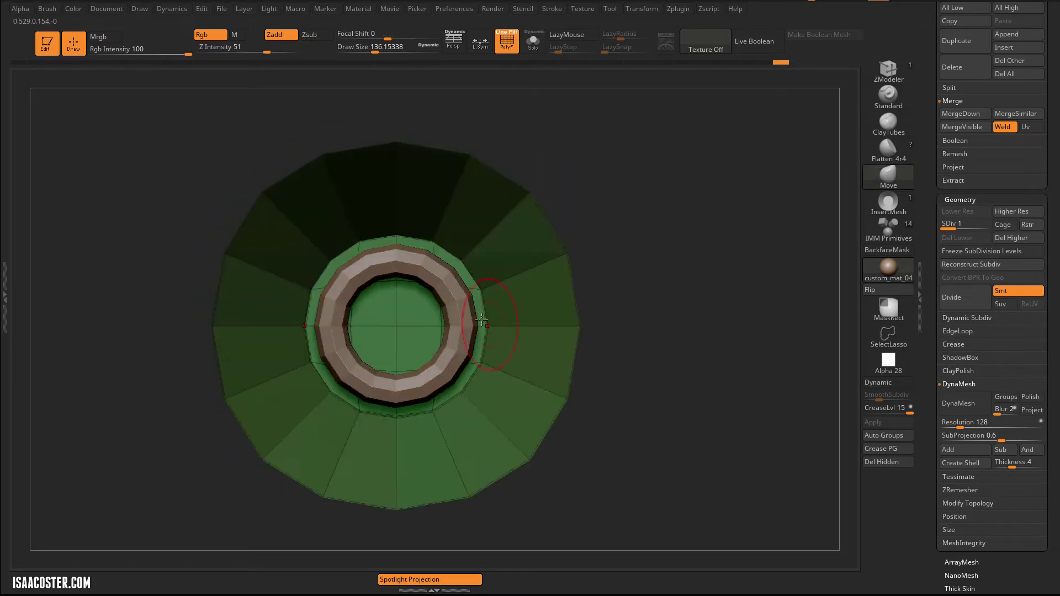
# Step: Make the ring the active subtool and isolate it in Solo mode, seen at an angle
pyautogui.keyDown('alt'); pyautogui.click(572, 297); pyautogui.keyUp('alt')
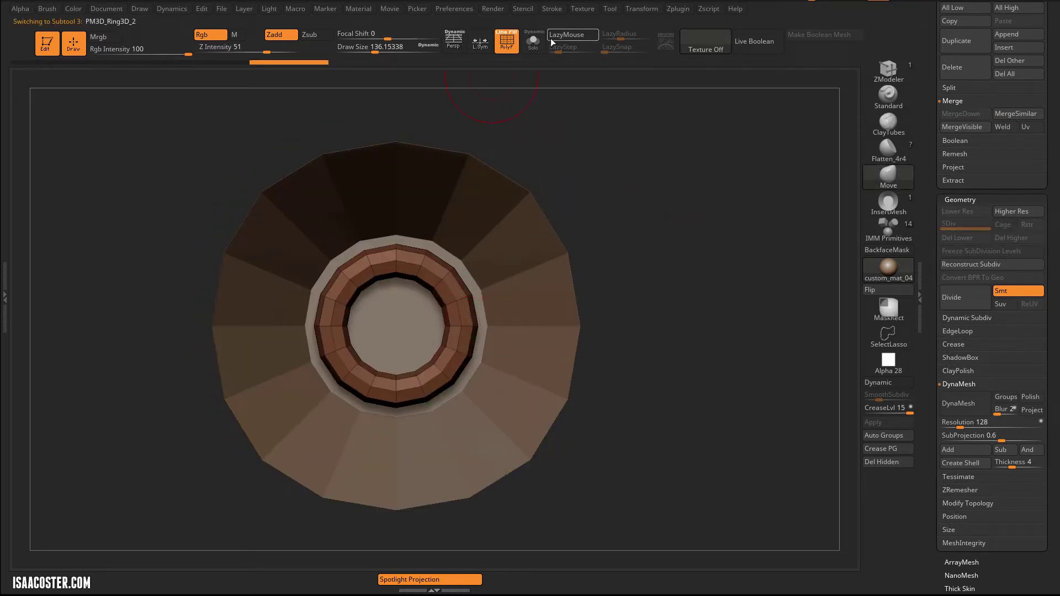
pyautogui.click(533, 41)
pyautogui.moveTo(628, 183); pyautogui.dragTo(699, 153)
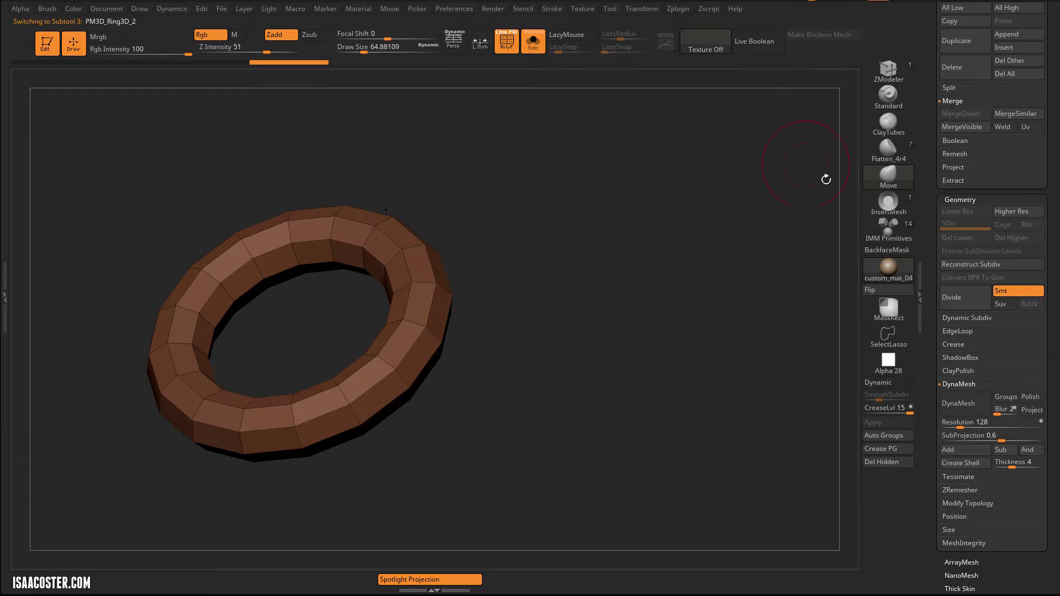
# Step: Use ZModeler to delete edge loops around the ring's inside and outside, leaving flat walls and a rectangular cross-section
pyautogui.click(888, 69)
pyautogui.moveTo(611, 206); pyautogui.dragTo(551, 229)
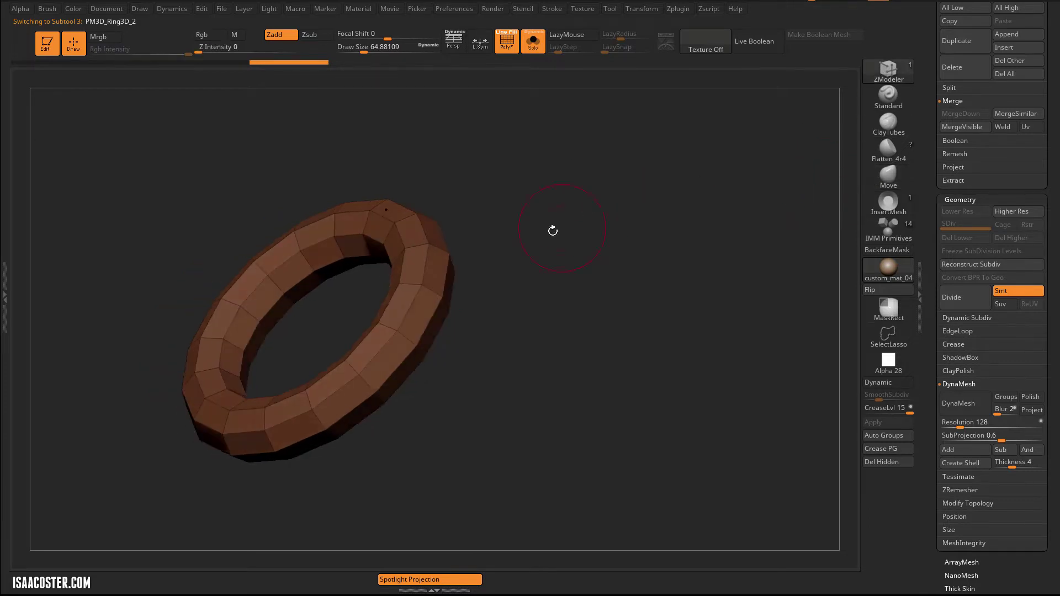
pyautogui.moveTo(512, 273); pyautogui.dragTo(597, 310)
pyautogui.keyDown('alt'); pyautogui.click(451, 283); pyautogui.keyUp('alt')
pyautogui.moveTo(336, 329); pyautogui.dragTo(306, 267)
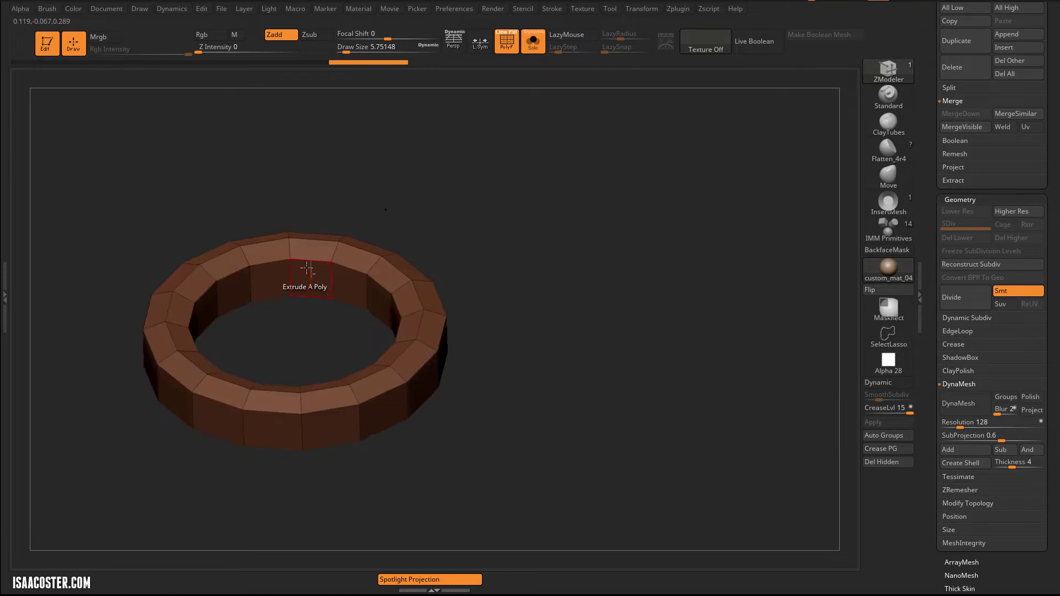
pyautogui.keyDown('alt'); pyautogui.click(307, 264); pyautogui.keyUp('alt')
pyautogui.moveTo(315, 320); pyautogui.dragTo(314, 226)
pyautogui.keyDown('alt'); pyautogui.click(309, 296); pyautogui.keyUp('alt')
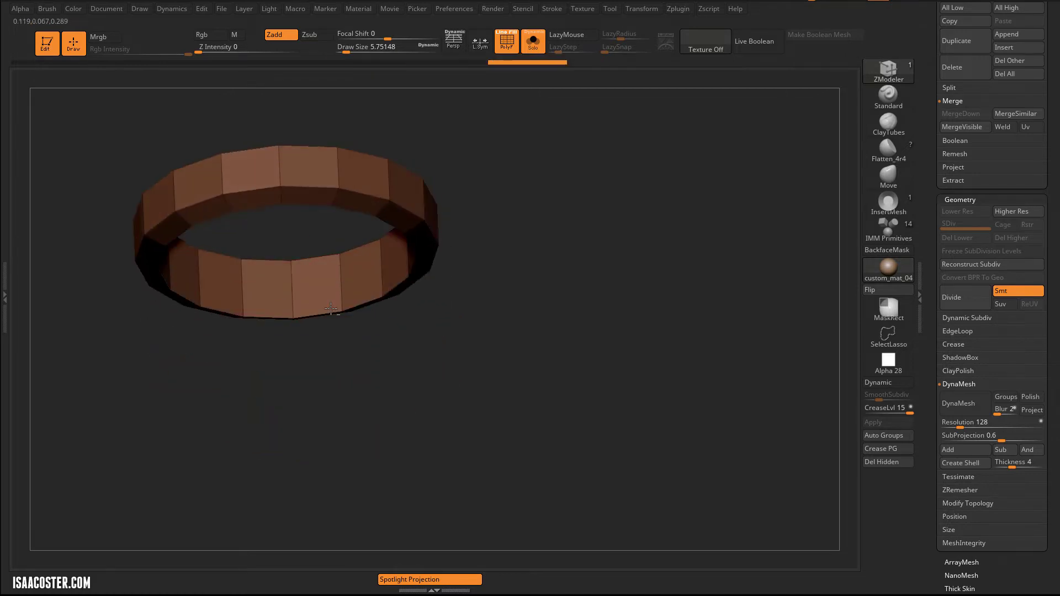
pyautogui.moveTo(397, 349); pyautogui.dragTo(361, 331)
# Step: Isolate the ring's inner wall faces, assign them their own polygroup, and unhide the whole ring
pyautogui.moveTo(356, 200)
pyautogui.mouseDown()
pyautogui.moveTo(409, 249)
pyautogui.moveTo(460, 188)
pyautogui.moveTo(563, 147)
pyautogui.moveTo(574, 296)
pyautogui.moveTo(527, 360)
pyautogui.moveTo(560, 336)
pyautogui.moveTo(571, 343)
pyautogui.moveTo(572, 270)
pyautogui.moveTo(556, 275)
pyautogui.mouseUp()
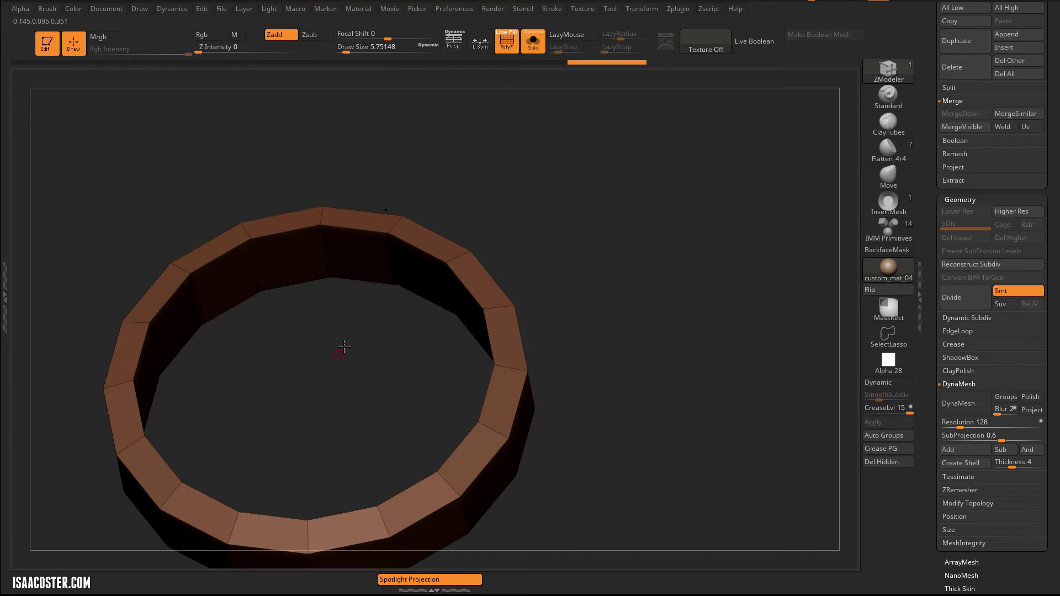
pyautogui.moveTo(345, 347); pyautogui.dragTo(360, 284)
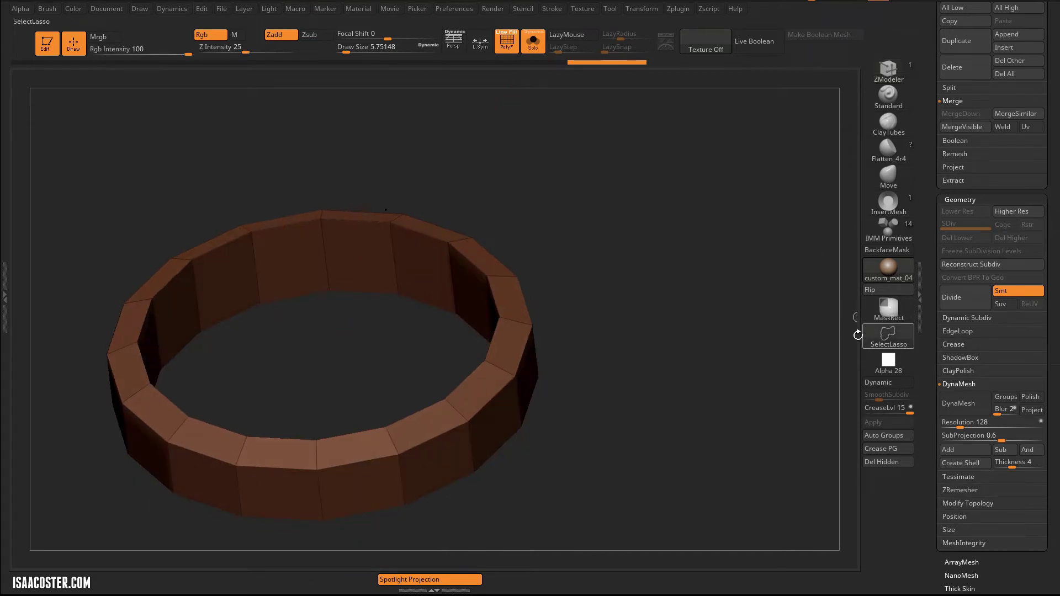
pyautogui.keyDown('ctrl'); pyautogui.keyDown('shift'); pyautogui.click(329, 252); pyautogui.keyUp('shift'); pyautogui.keyUp('ctrl')
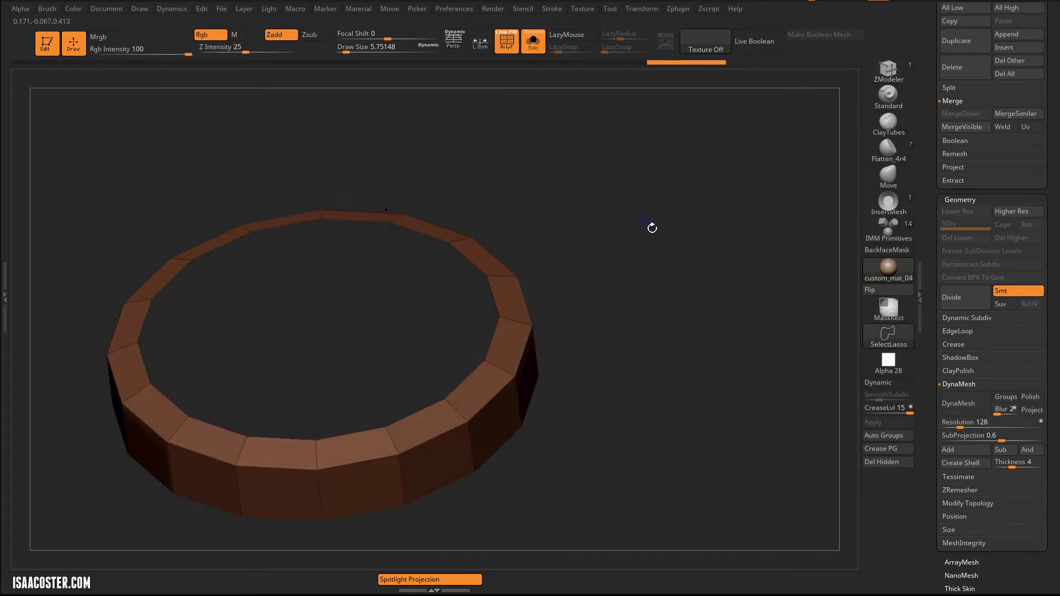
pyautogui.moveTo(651, 227); pyautogui.dragTo(690, 375)
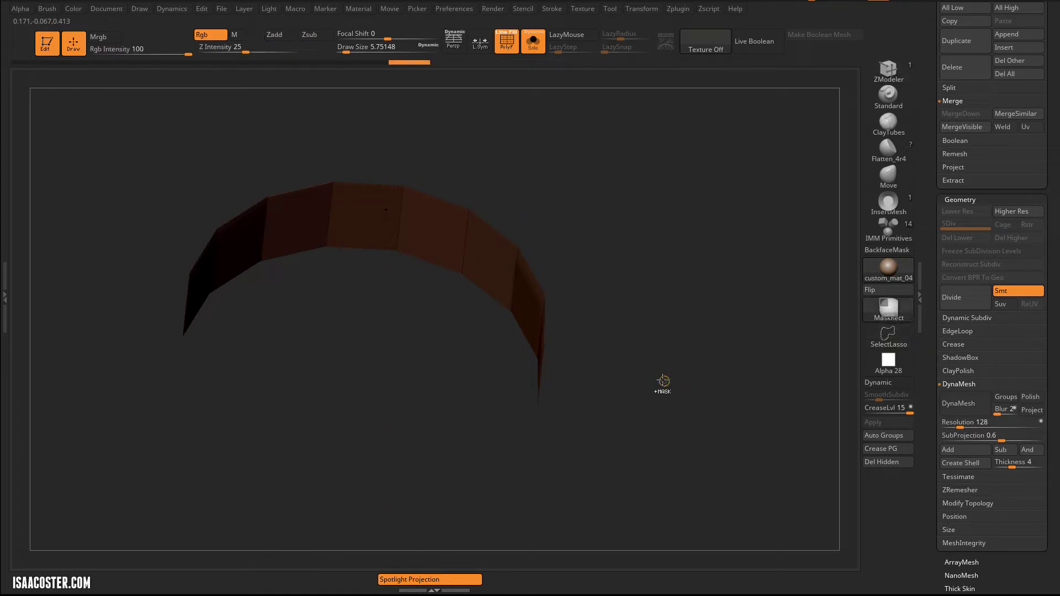
pyautogui.hotkey('ctrl', 'w')
pyautogui.keyDown('ctrl'); pyautogui.keyDown('shift'); pyautogui.click(606, 242); pyautogui.keyUp('shift'); pyautogui.keyUp('ctrl')
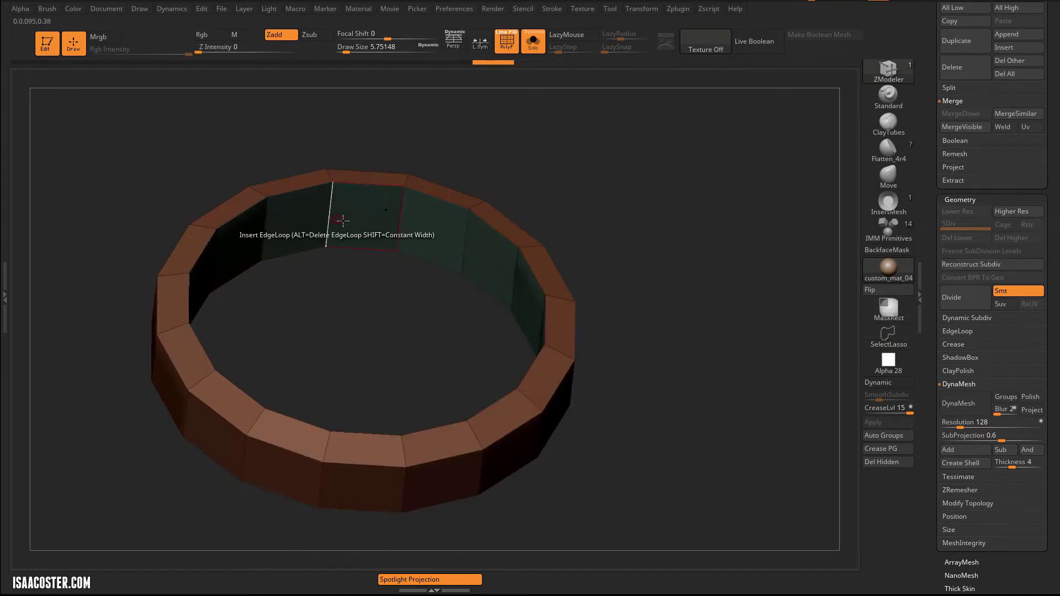
# Step: Inflate the inner wall with the Polygroup All target to thicken the ring inward
pyautogui.press('space')
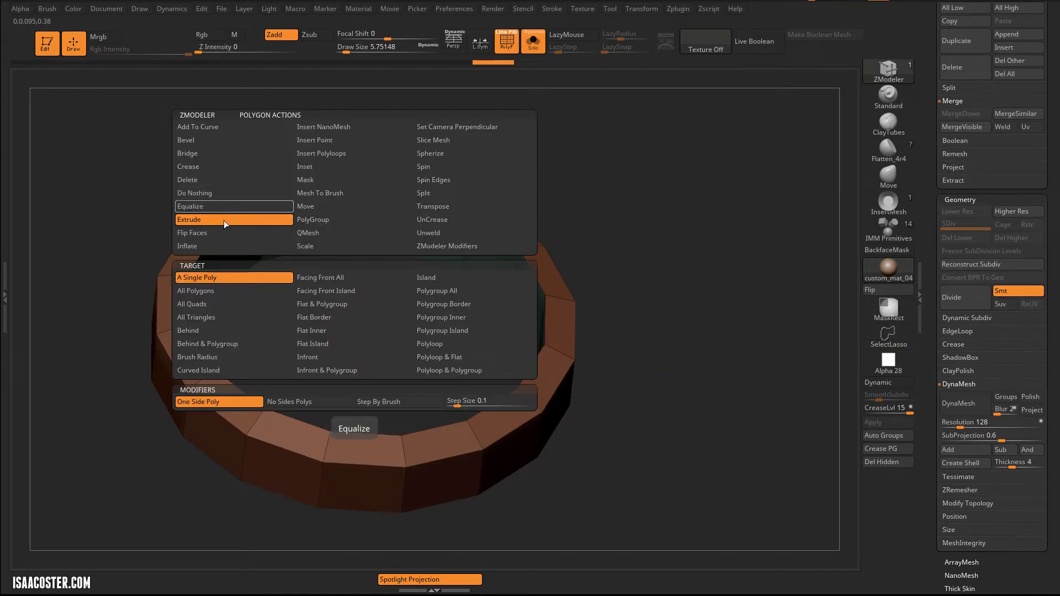
pyautogui.click(219, 247)
pyautogui.click(436, 290)
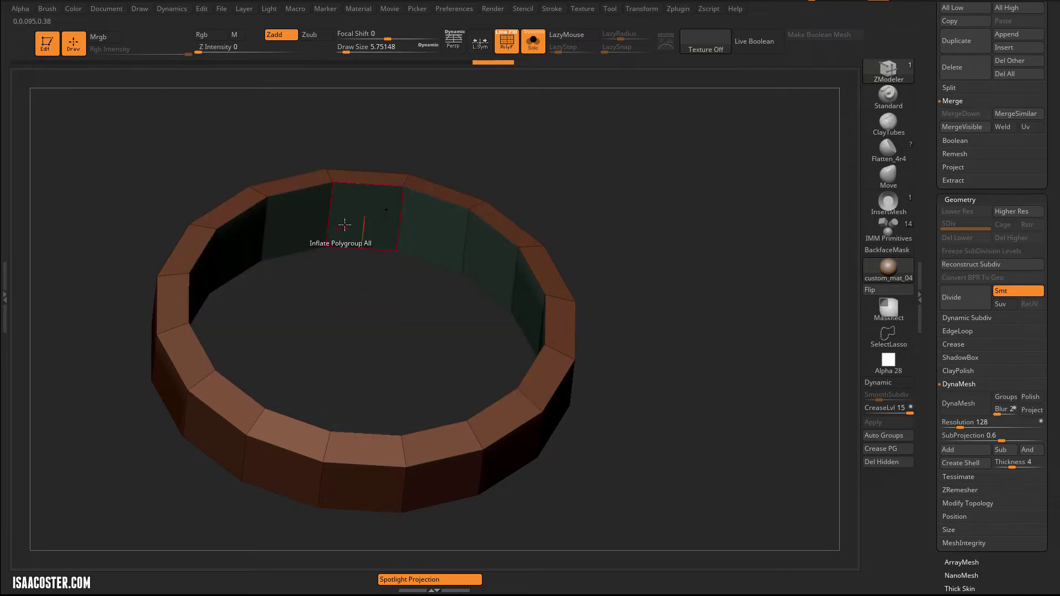
pyautogui.moveTo(358, 234); pyautogui.dragTo(368, 254)
pyautogui.moveTo(622, 191); pyautogui.dragTo(617, 193)
# Step: Bevel the complete inner and outer edge loops on one flat face of the ring
pyautogui.press('space')
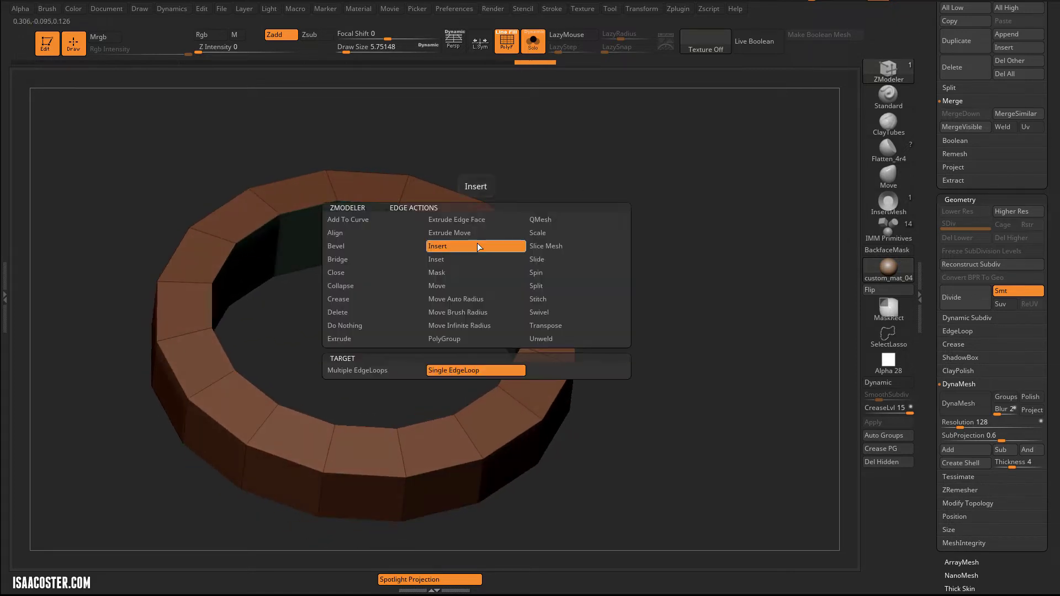
pyautogui.click(374, 247)
pyautogui.moveTo(319, 205); pyautogui.dragTo(324, 217)
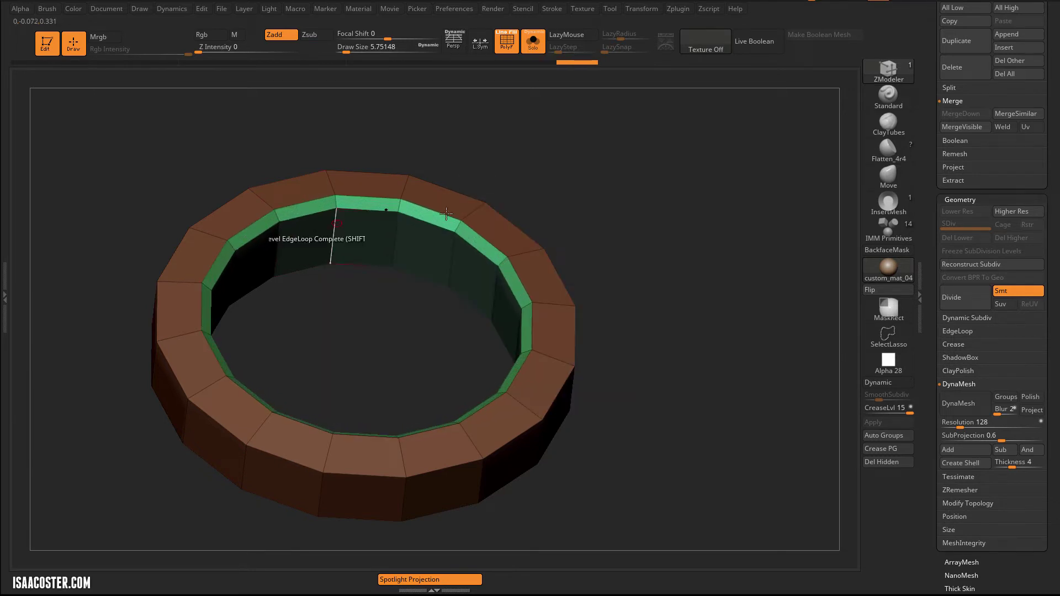
pyautogui.moveTo(593, 185); pyautogui.dragTo(476, 247)
pyautogui.moveTo(579, 238); pyautogui.dragTo(723, 256)
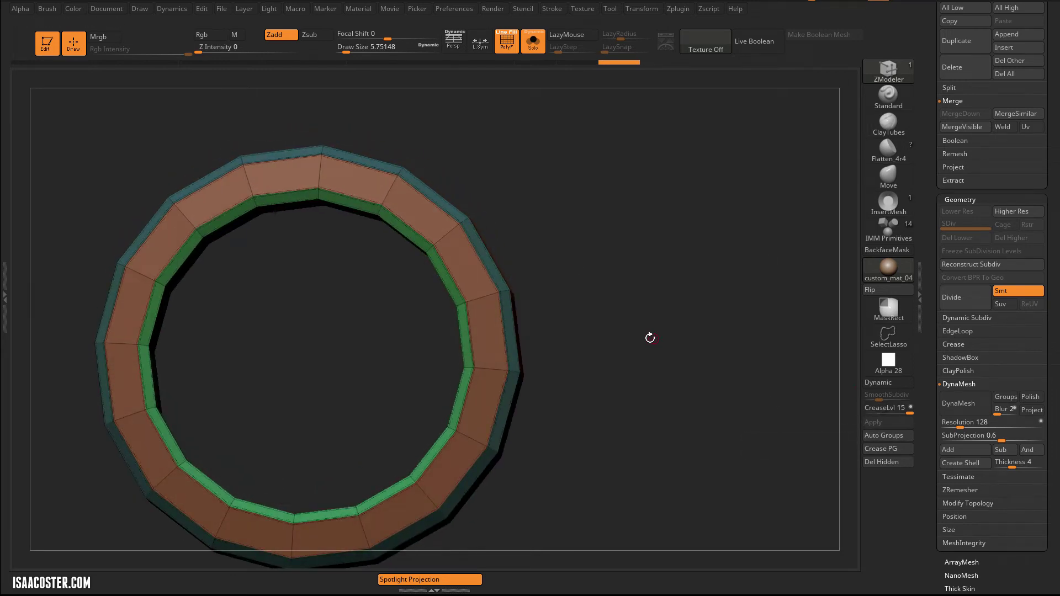
# Step: Preview the ring with dynamic subdivision and without its polyframe, facing it straight on
pyautogui.press('d')
pyautogui.hotkey('shift', 'f')
pyautogui.moveTo(641, 314); pyautogui.dragTo(670, 315)
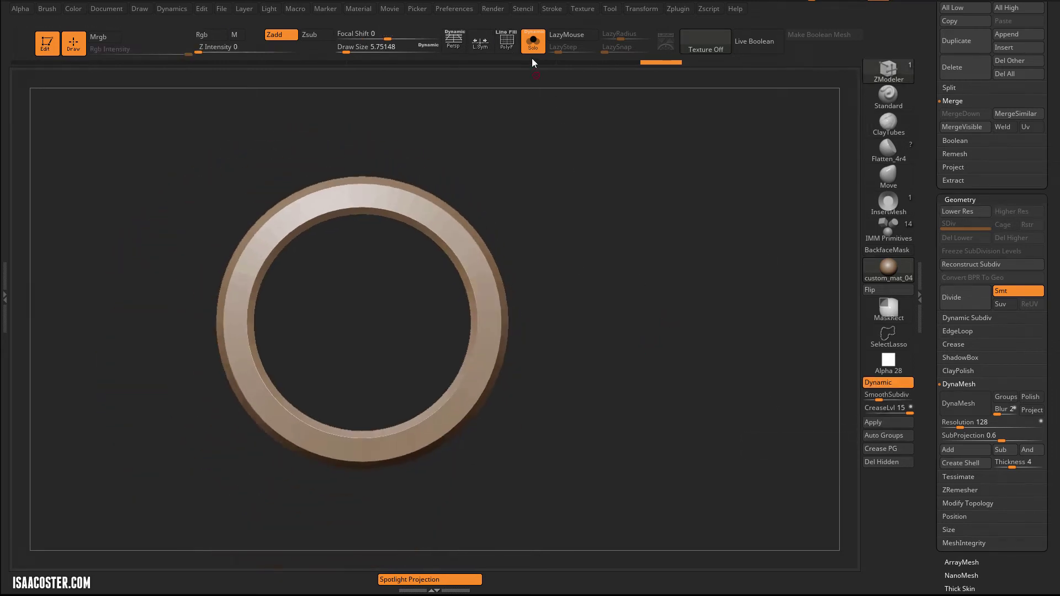
# Step: Leave Solo mode and raise the PolySphere1 subtool to subdivision level 2
pyautogui.click(533, 43)
pyautogui.hotkey('ctrl', 'd')
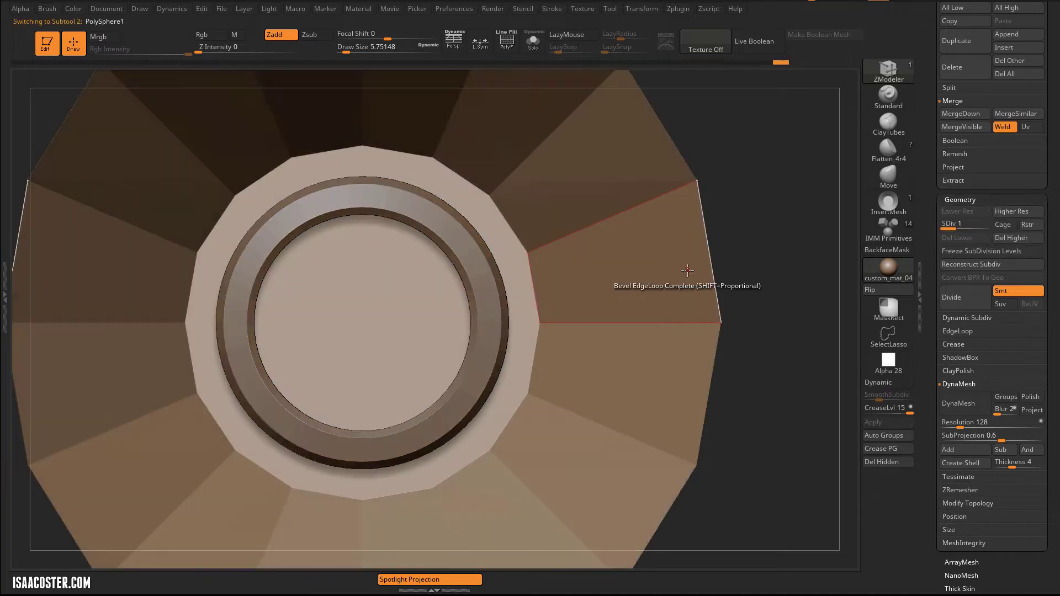
pyautogui.keyDown('alt'); pyautogui.moveTo(773, 232); pyautogui.dragTo(513, 256); pyautogui.keyUp('alt')
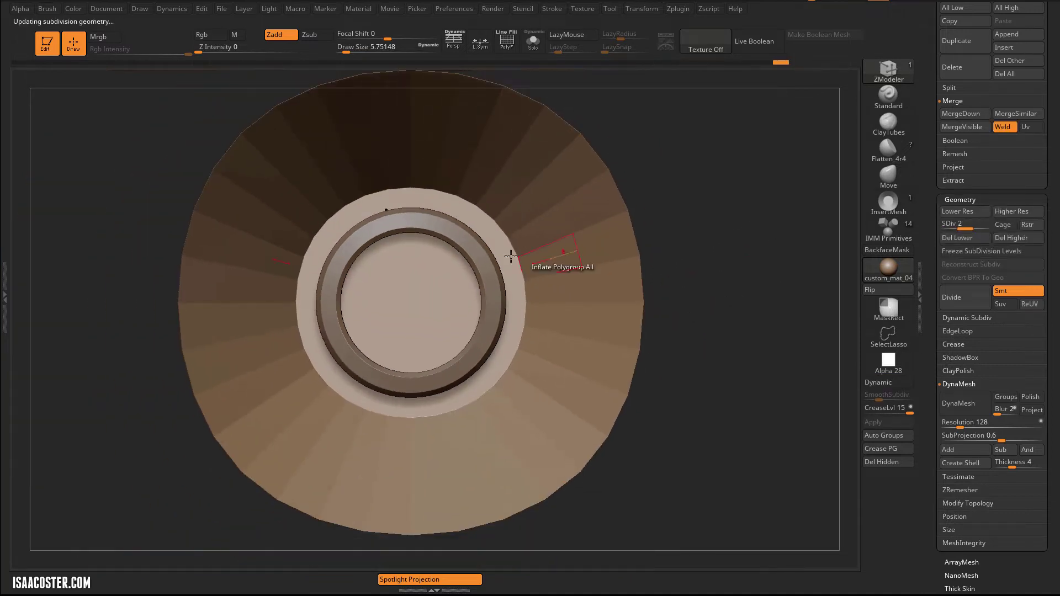
# Step: Make the ring active, scale it up uniformly until it nearly fills the flat end face, and check the fit from several angles
pyautogui.keyDown('alt'); pyautogui.click(497, 302); pyautogui.keyUp('alt')
pyautogui.press('w')
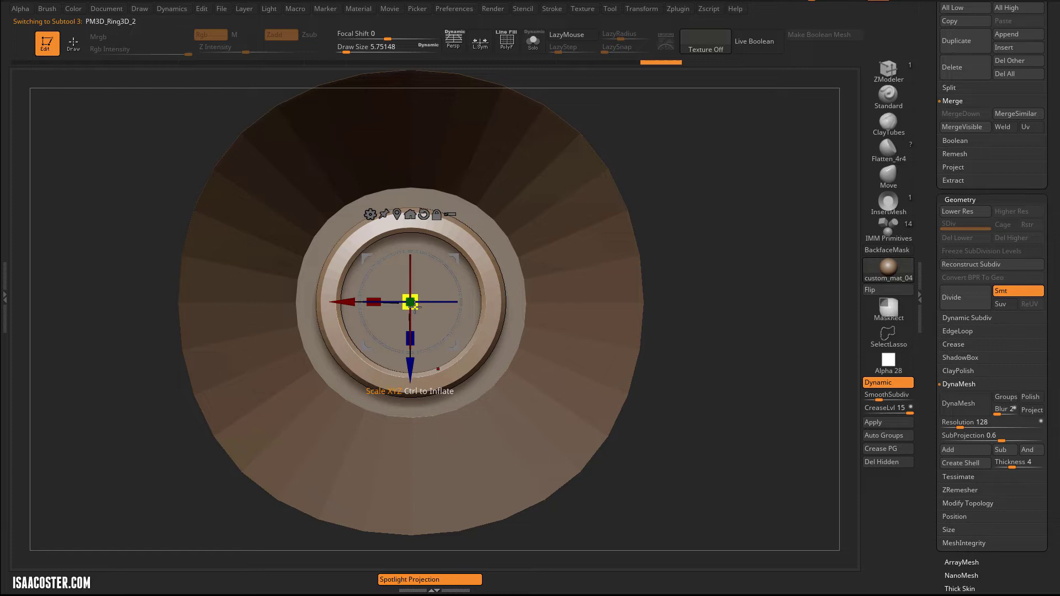
pyautogui.moveTo(415, 307)
pyautogui.mouseDown()
pyautogui.moveTo(430, 319)
pyautogui.moveTo(467, 315)
pyautogui.moveTo(403, 300)
pyautogui.mouseUp()
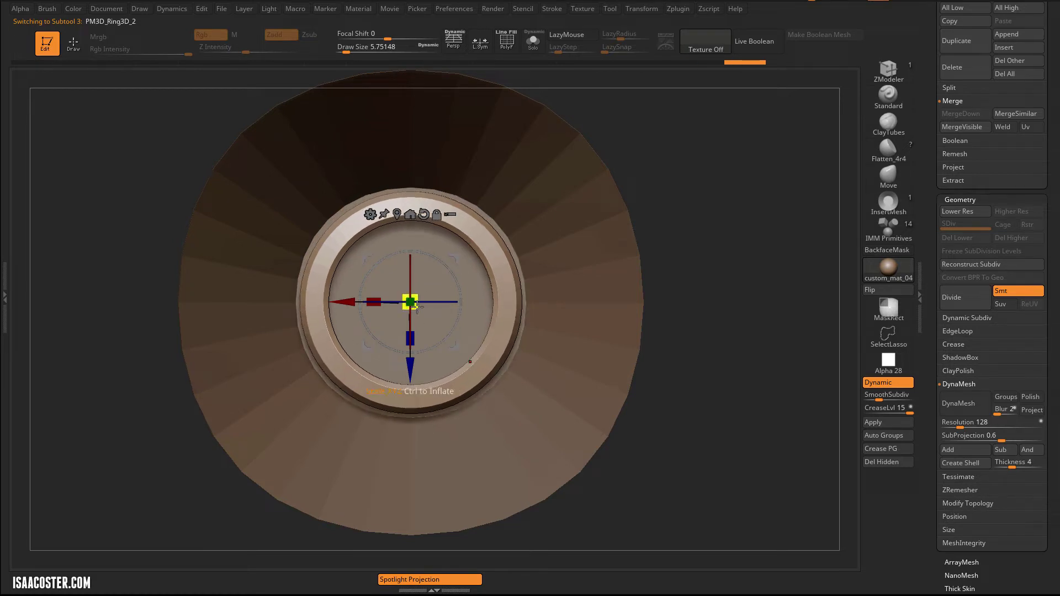
pyautogui.moveTo(421, 311); pyautogui.dragTo(422, 312)
pyautogui.moveTo(741, 338); pyautogui.dragTo(706, 270)
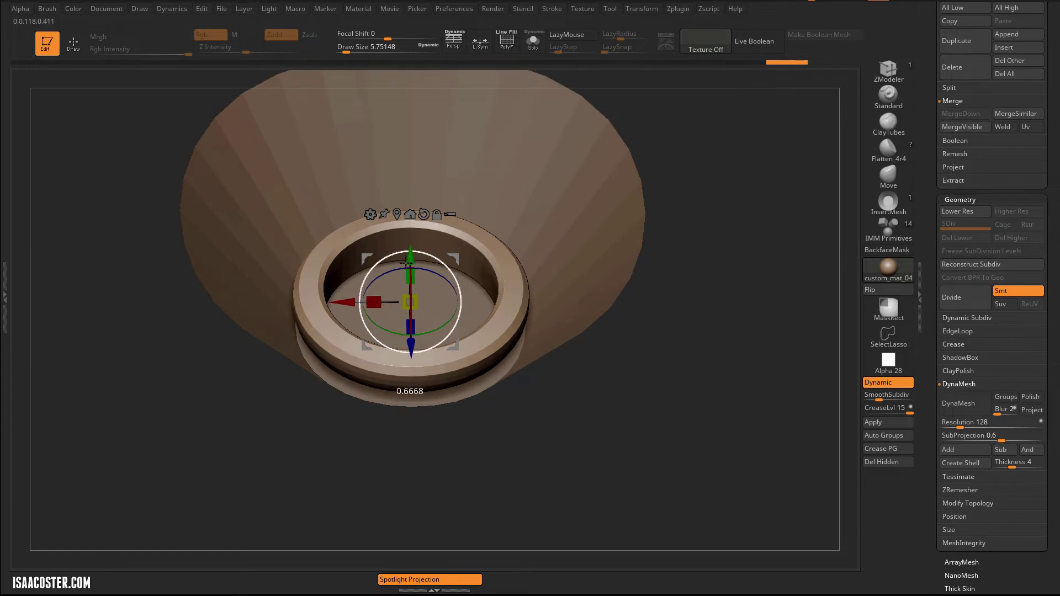
pyautogui.moveTo(703, 310); pyautogui.dragTo(607, 325)
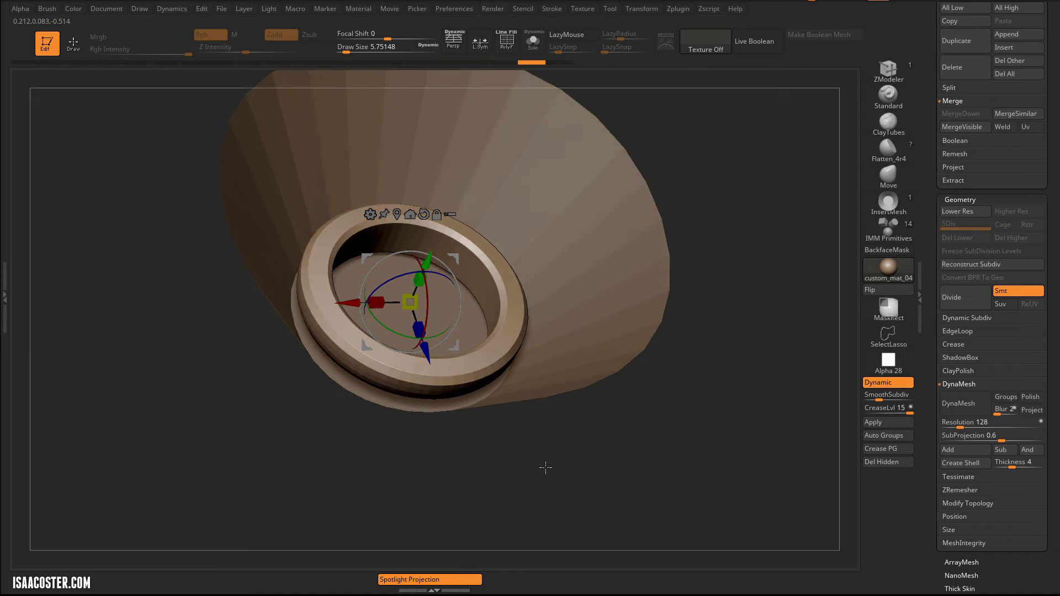
pyautogui.keyDown('shift'); pyautogui.moveTo(546, 468); pyautogui.dragTo(620, 308); pyautogui.keyUp('shift')
pyautogui.keyDown('alt'); pyautogui.moveTo(565, 366); pyautogui.dragTo(468, 331); pyautogui.keyUp('alt')
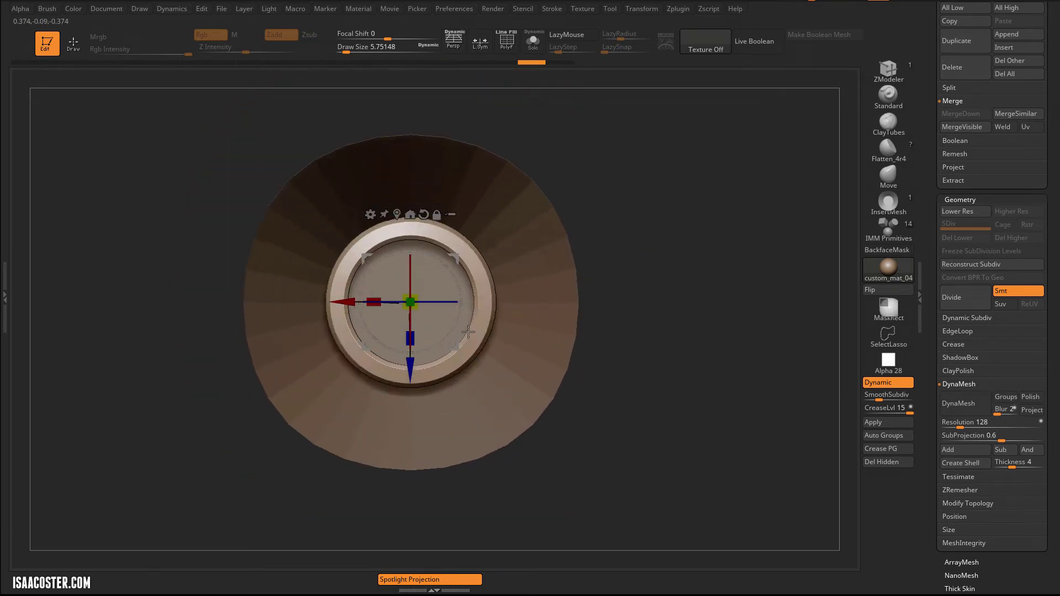
pyautogui.moveTo(576, 331); pyautogui.dragTo(608, 263)
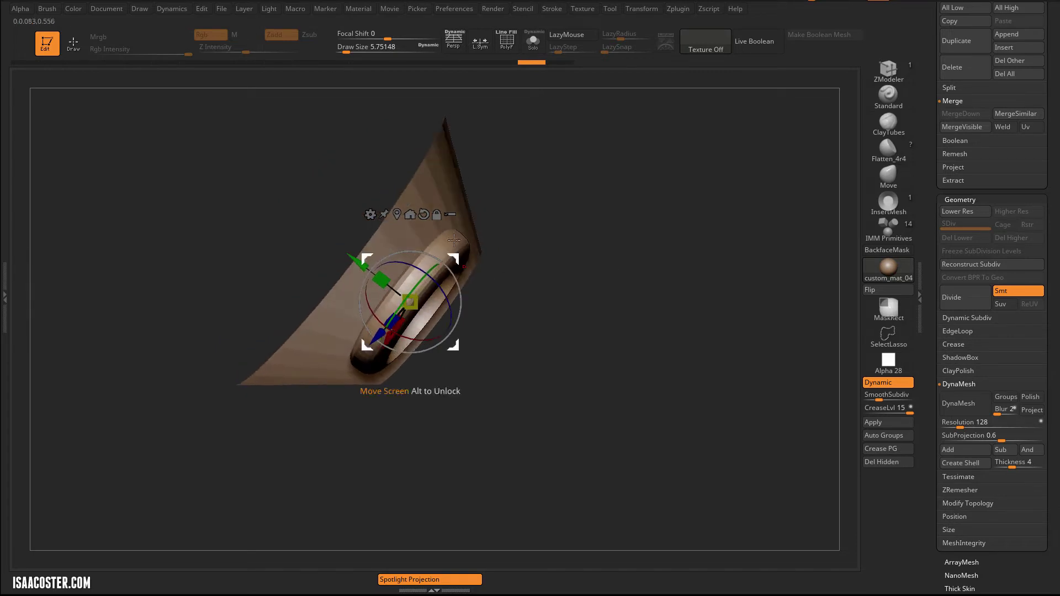
# Step: Show the ring's unsmoothed polyframe and crease the complete edge loops around its unbevelled face with ZModeler
pyautogui.moveTo(469, 261); pyautogui.dragTo(565, 303)
pyautogui.hotkey('shift', 'd')
pyautogui.hotkey('shift', 'f')
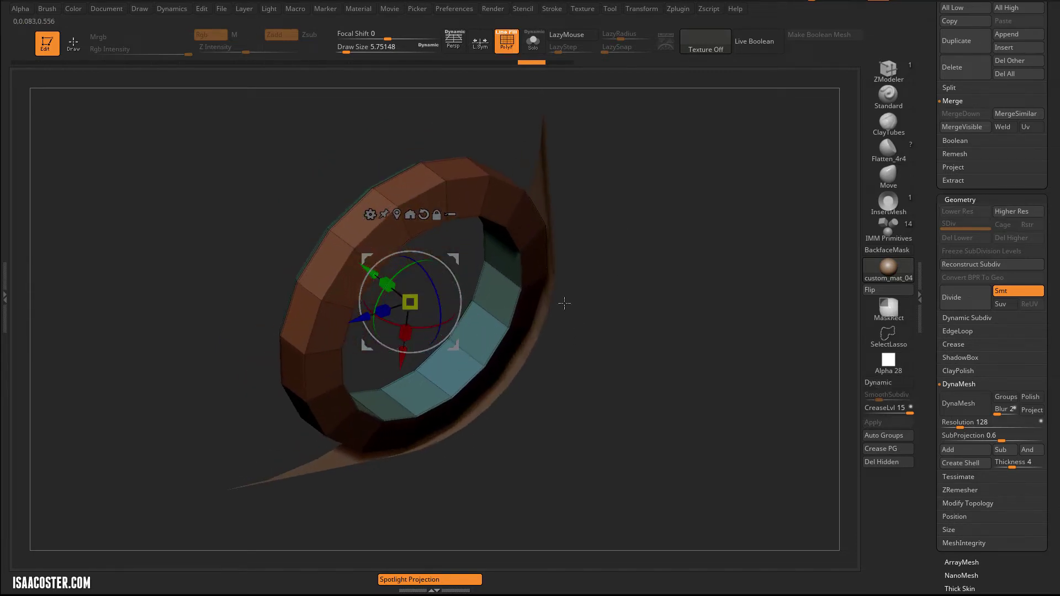
pyautogui.press('q')
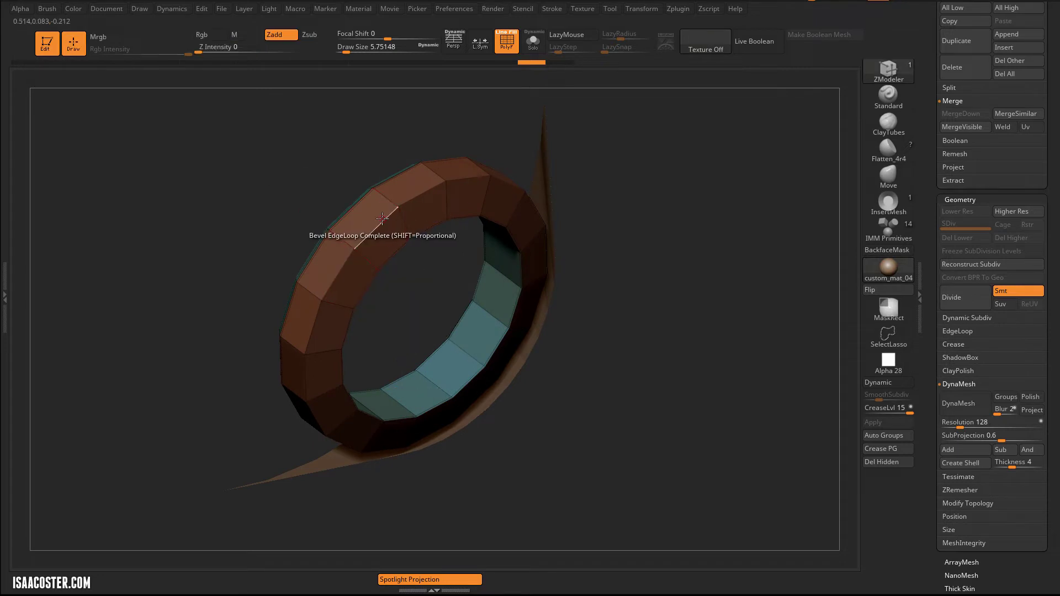
pyautogui.press('space')
pyautogui.click(278, 296)
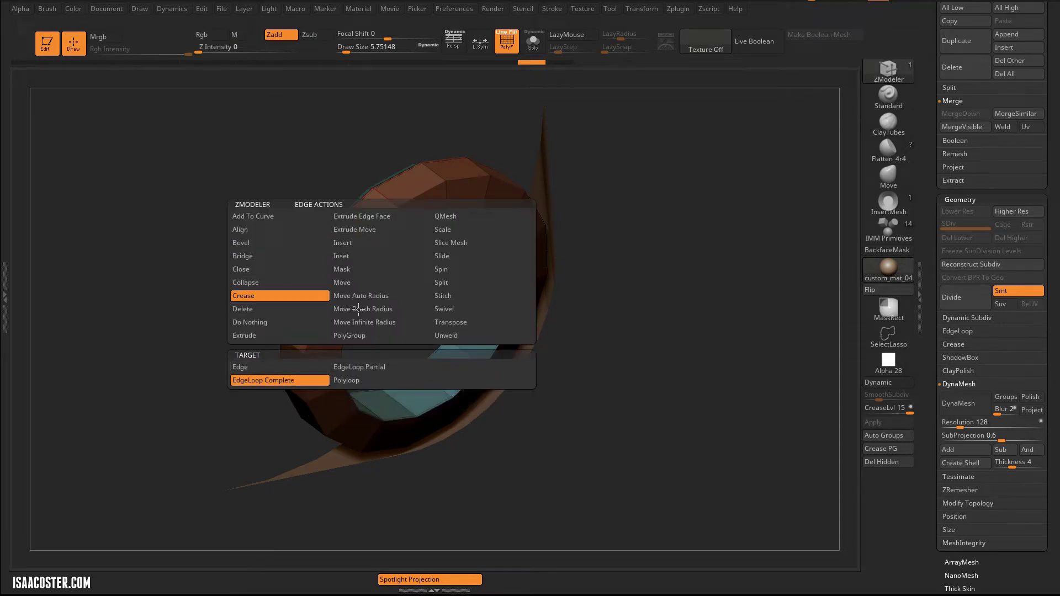
pyautogui.moveTo(255, 149); pyautogui.dragTo(456, 318)
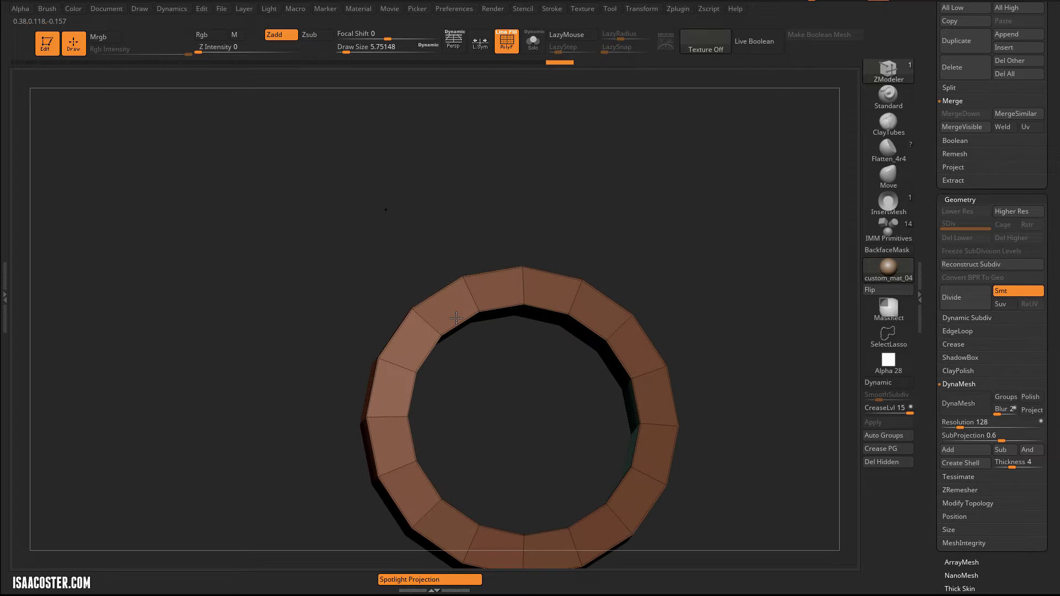
pyautogui.moveTo(353, 194); pyautogui.dragTo(636, 207)
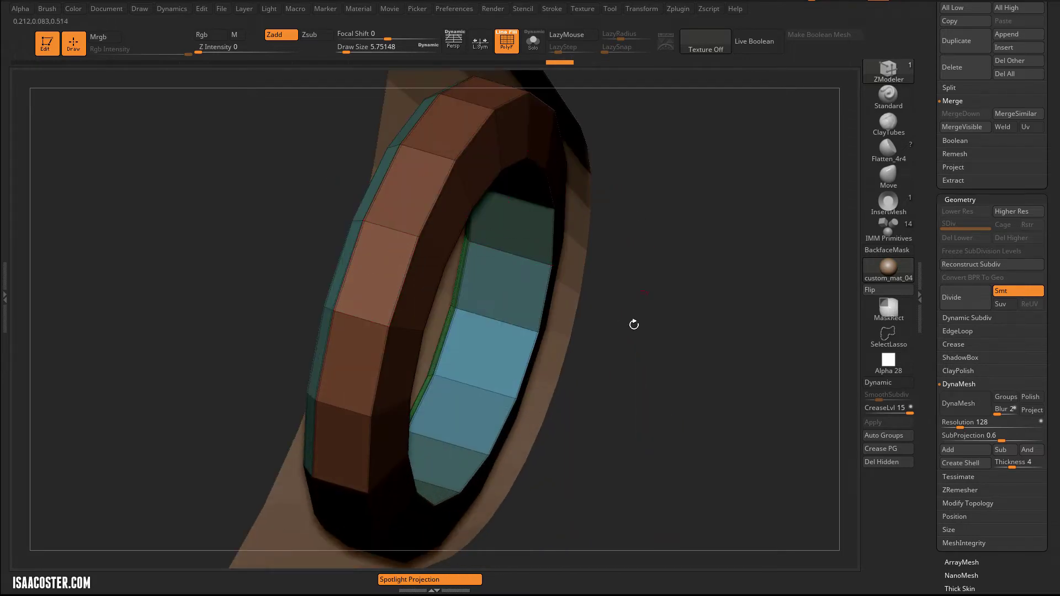
# Step: Turn on the ring's dynamic subdivision with polyframe display, and set the PolySphere1 subtool to subdivision level 1
pyautogui.press('d')
pyautogui.moveTo(677, 300); pyautogui.dragTo(775, 485)
pyautogui.keyDown('alt'); pyautogui.moveTo(784, 445); pyautogui.dragTo(734, 387); pyautogui.keyUp('alt')
pyautogui.press('f')
pyautogui.keyDown('alt'); pyautogui.click(544, 223); pyautogui.keyUp('alt')
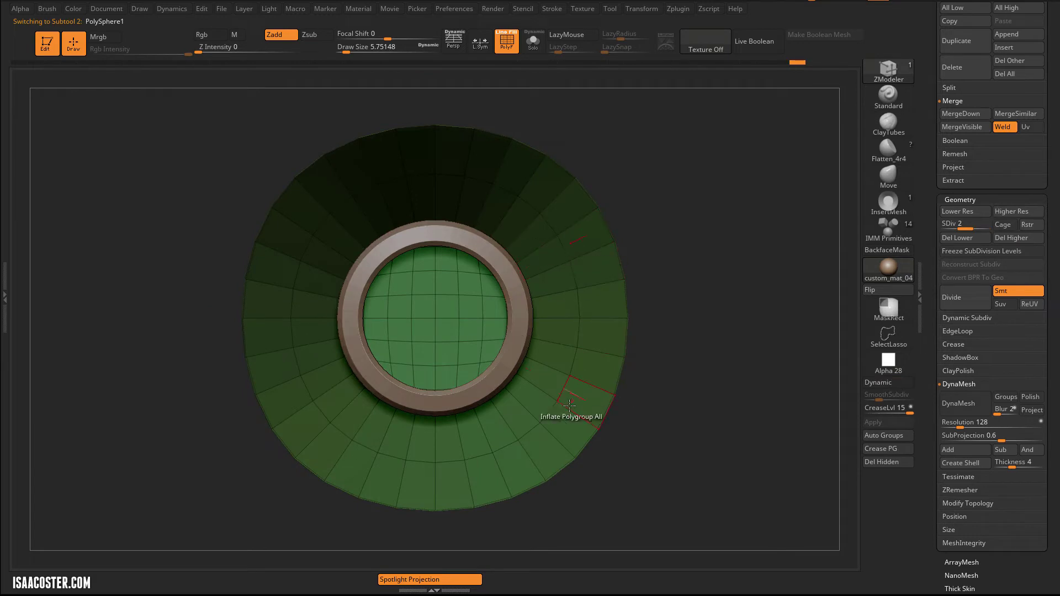
pyautogui.click(944, 225)
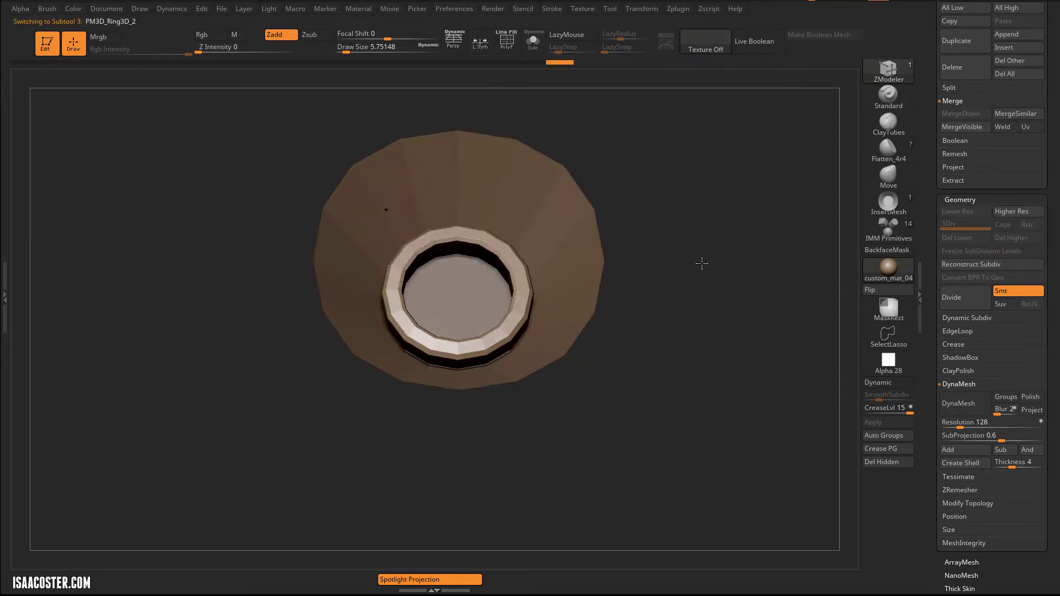
# Step: Compare the ring with and without dynamic subdivision against the low-poly end face from the front, keeping ZModeler selected
pyautogui.keyDown('shift'); pyautogui.moveTo(721, 220); pyautogui.dragTo(722, 317); pyautogui.keyUp('shift')
pyautogui.press('d')
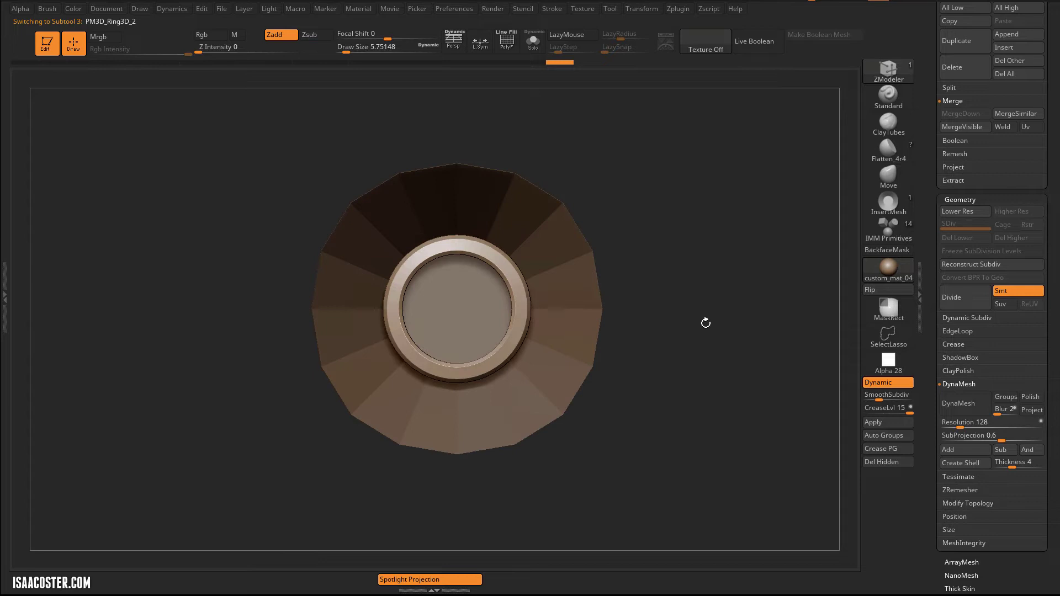
pyautogui.hotkey('shift', 'd')
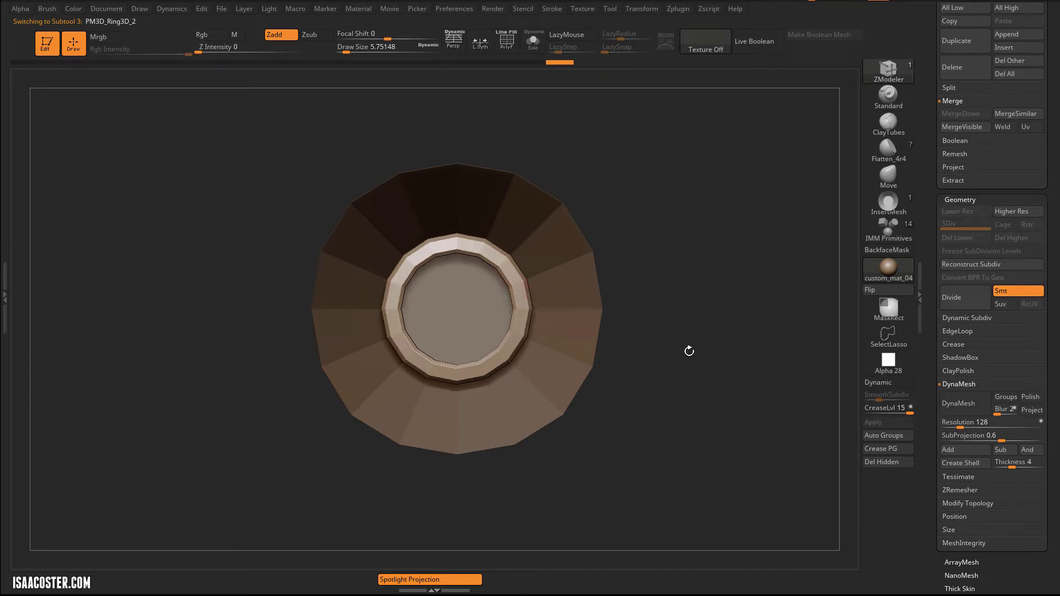
pyautogui.moveTo(714, 310)
pyautogui.keyDown('alt'); pyautogui.mouseDown()
pyautogui.moveTo(644, 286)
pyautogui.moveTo(670, 257)
pyautogui.moveTo(669, 290)
pyautogui.mouseUp(); pyautogui.keyUp('alt')
pyautogui.press('b')
pyautogui.press('z')
pyautogui.press('m')
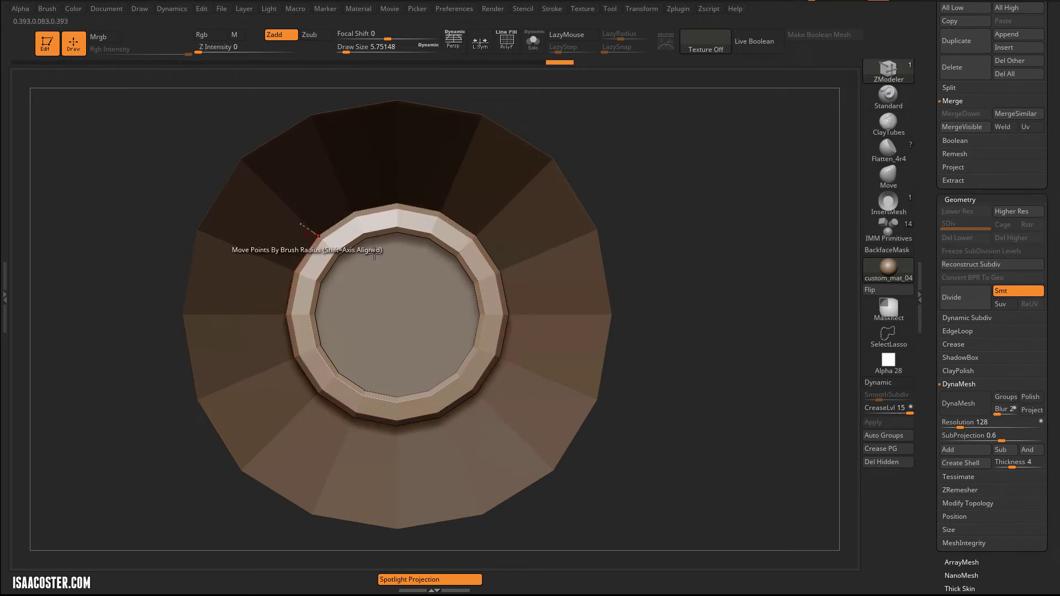
# Step: Bring the subtool list into view and make the PolySphere subtool active
pyautogui.moveTo(701, 284); pyautogui.dragTo(910, 168)
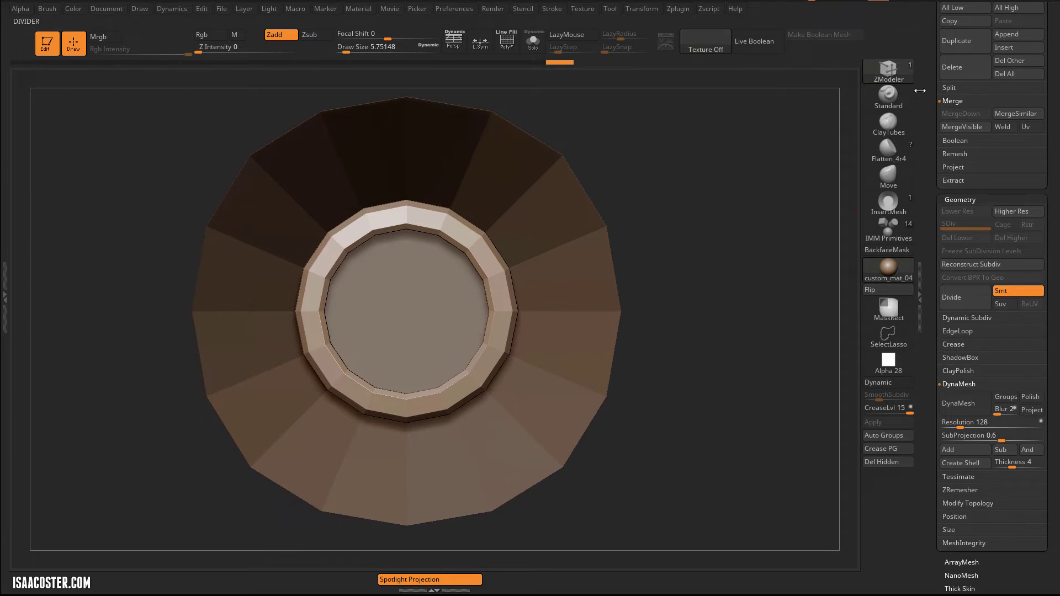
pyautogui.moveTo(925, 79); pyautogui.dragTo(924, 207)
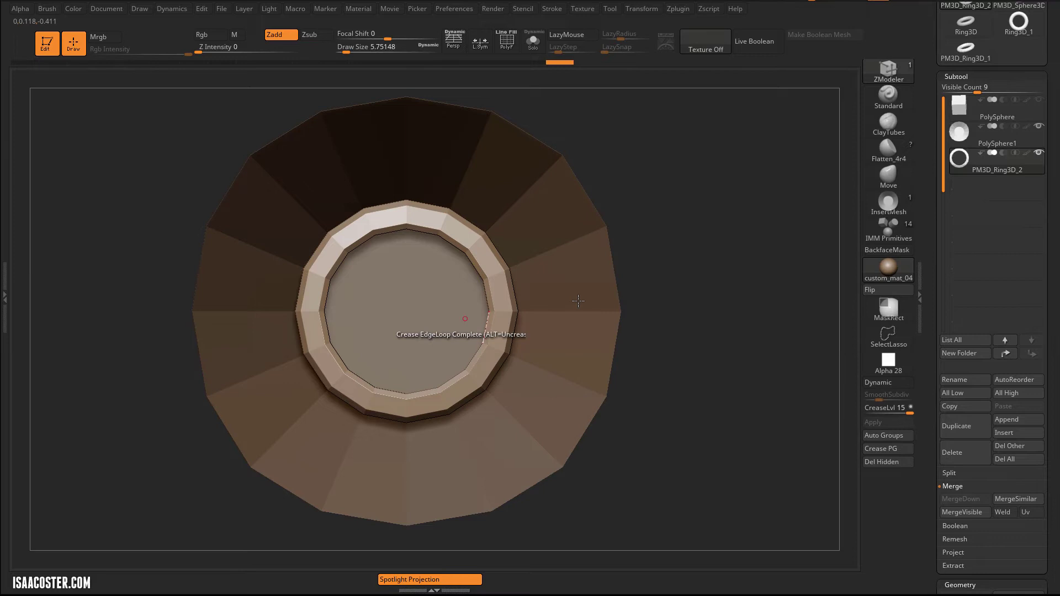
pyautogui.click(968, 107)
pyautogui.moveTo(969, 108)
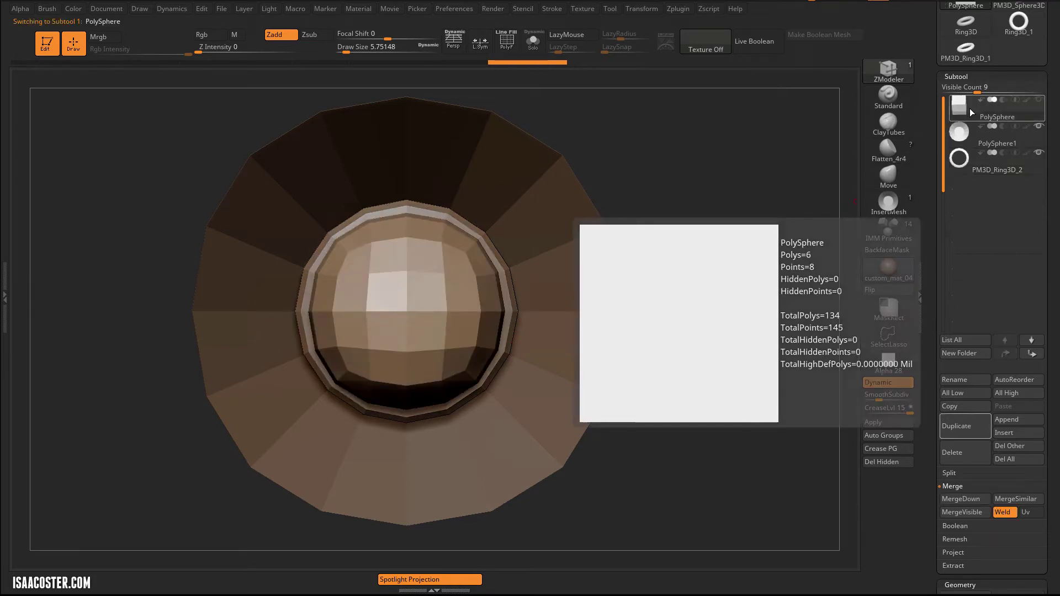
# Step: Duplicate the PolySphere subtool and make the original PolySphere active again
pyautogui.click(968, 160)
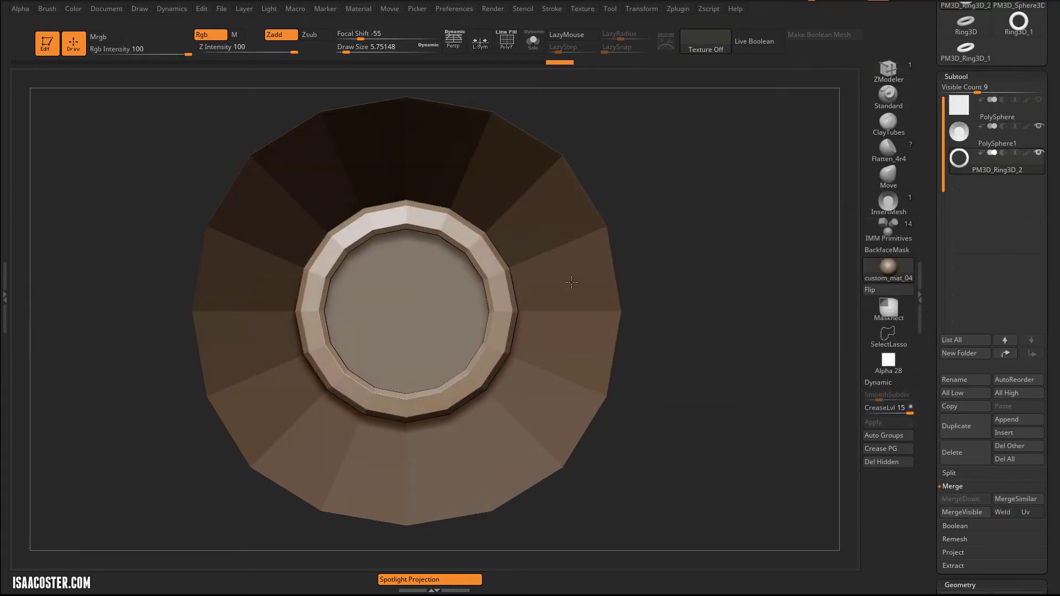
pyautogui.click(969, 114)
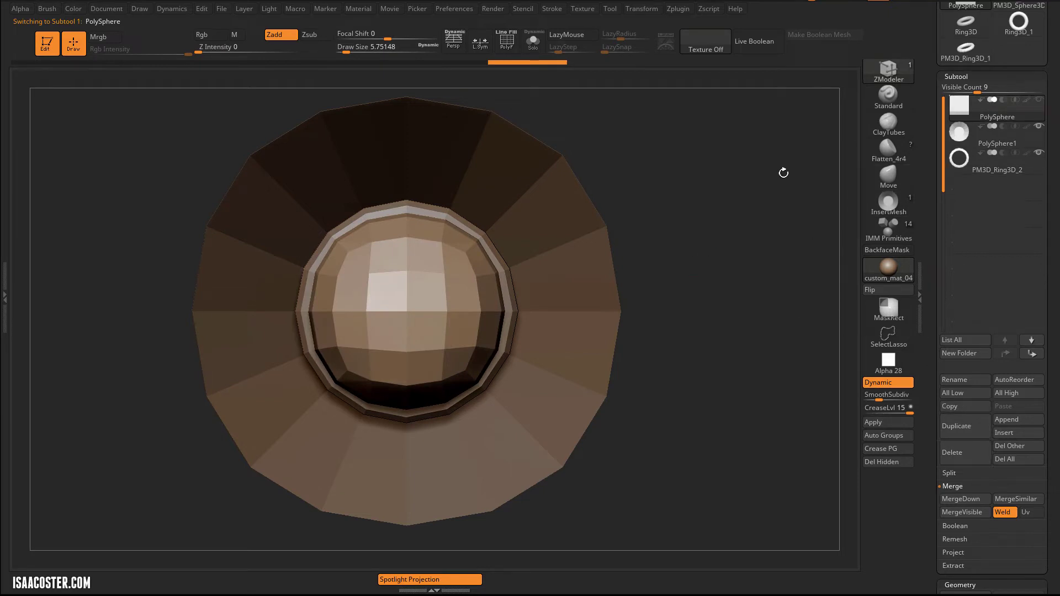
pyautogui.click(963, 429)
pyautogui.click(972, 111)
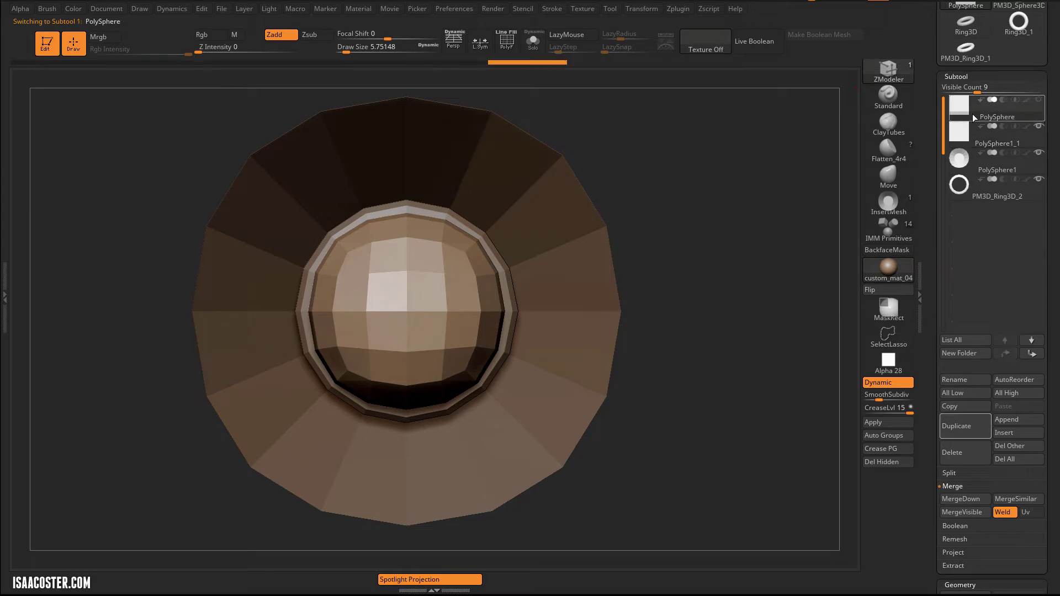
# Step: Turn off the PolySphere's dynamic subdivision, isolate the cube in Solo mode and show its polyframe
pyautogui.hotkey('shift', 'd')
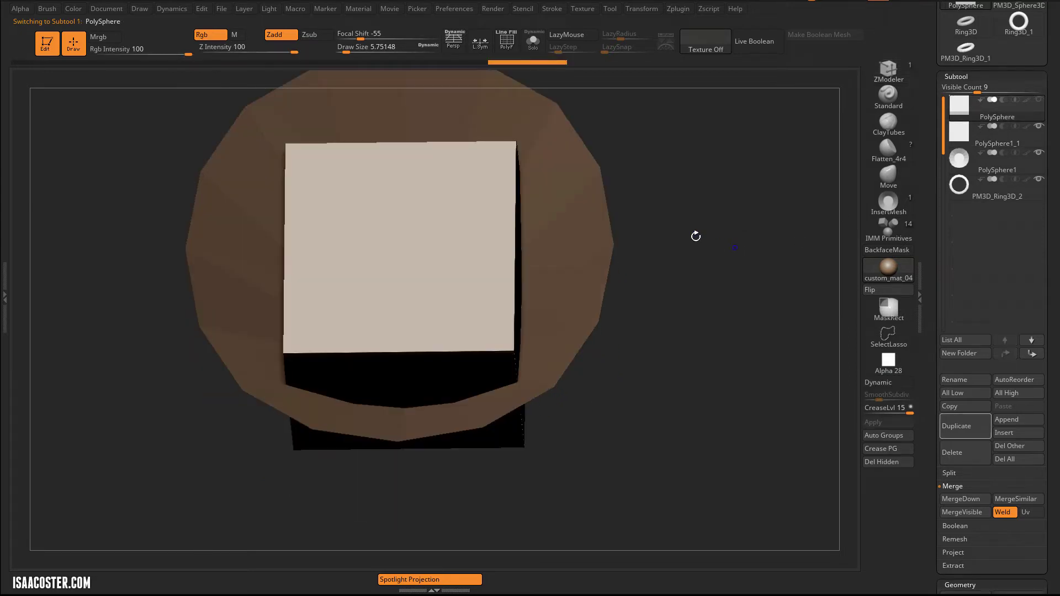
pyautogui.click(546, 53)
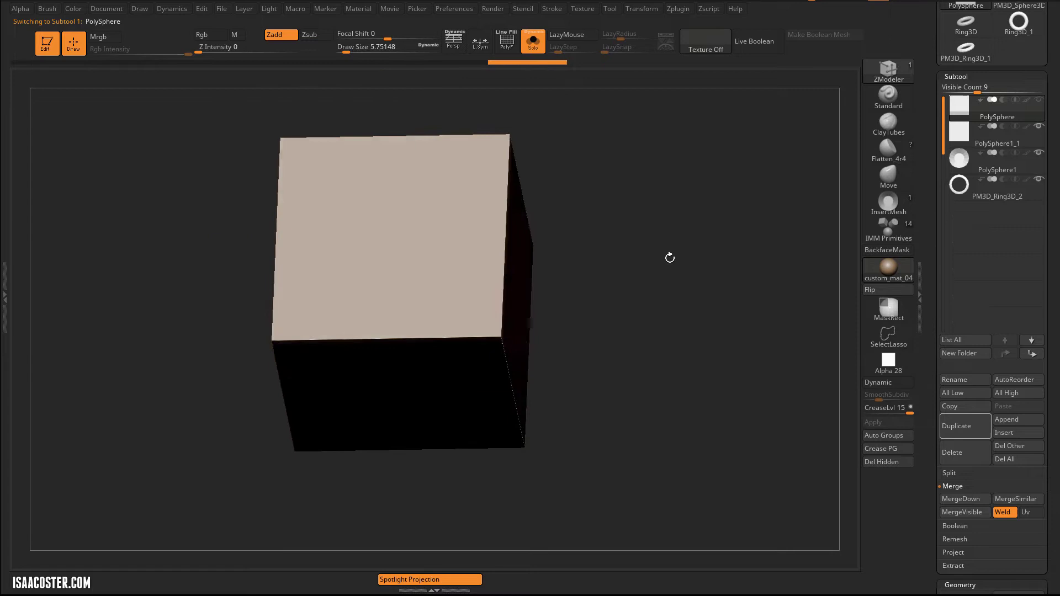
pyautogui.moveTo(670, 256); pyautogui.dragTo(383, 234)
pyautogui.hotkey('shift', 'f')
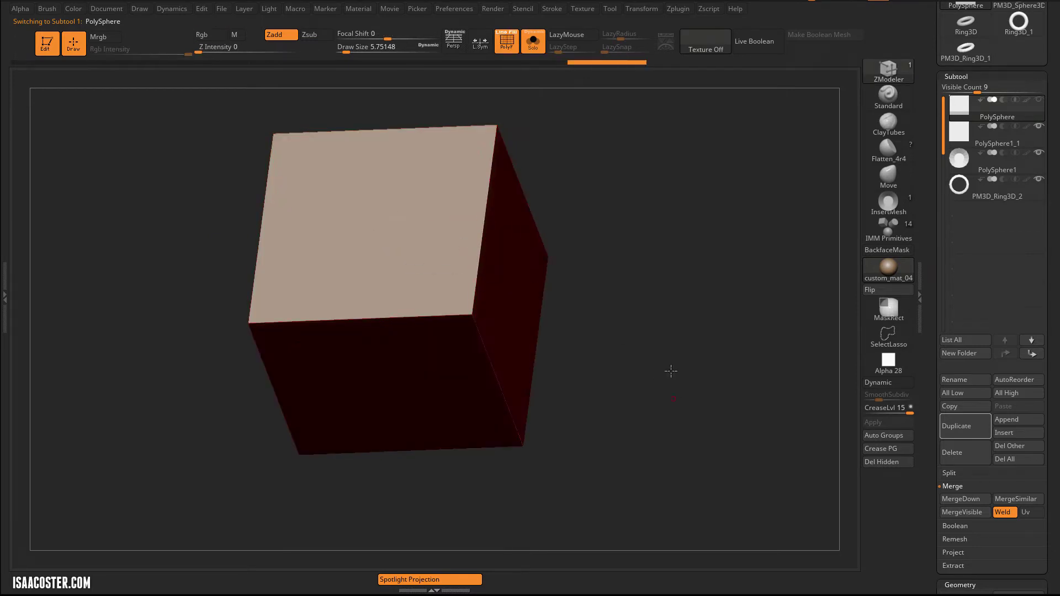
# Step: Crease the cube along its polygroup borders and subdivide it twice into a cylinder
pyautogui.moveTo(670, 371); pyautogui.dragTo(454, 275)
pyautogui.keyDown('alt'); pyautogui.moveTo(623, 309); pyautogui.dragTo(679, 433); pyautogui.keyUp('alt')
pyautogui.keyDown('alt'); pyautogui.click(430, 319); pyautogui.keyUp('alt')
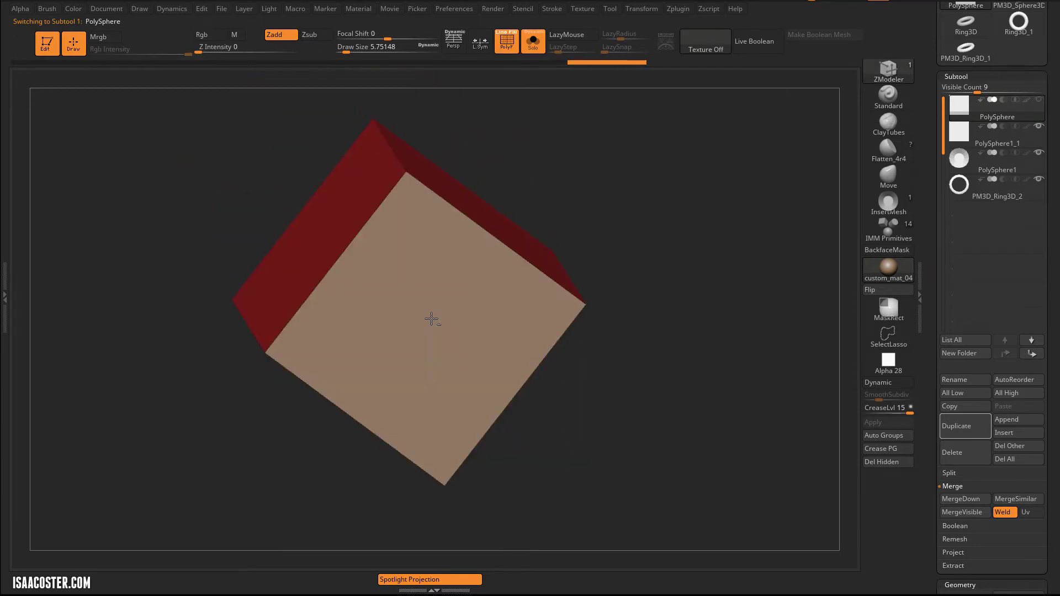
pyautogui.moveTo(669, 198); pyautogui.dragTo(715, 365)
pyautogui.moveTo(666, 270); pyautogui.dragTo(808, 266)
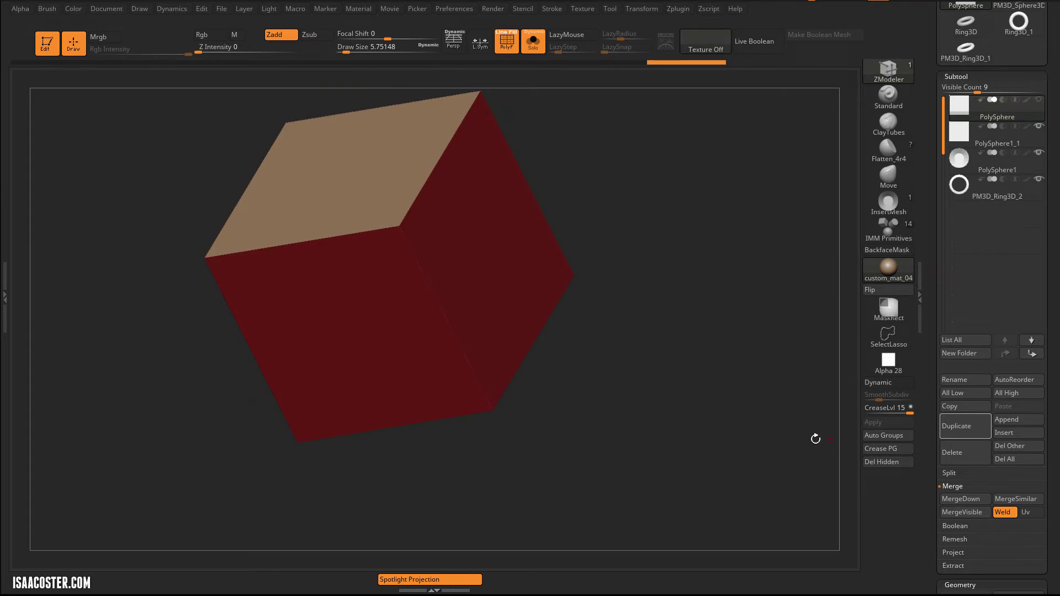
pyautogui.click(879, 450)
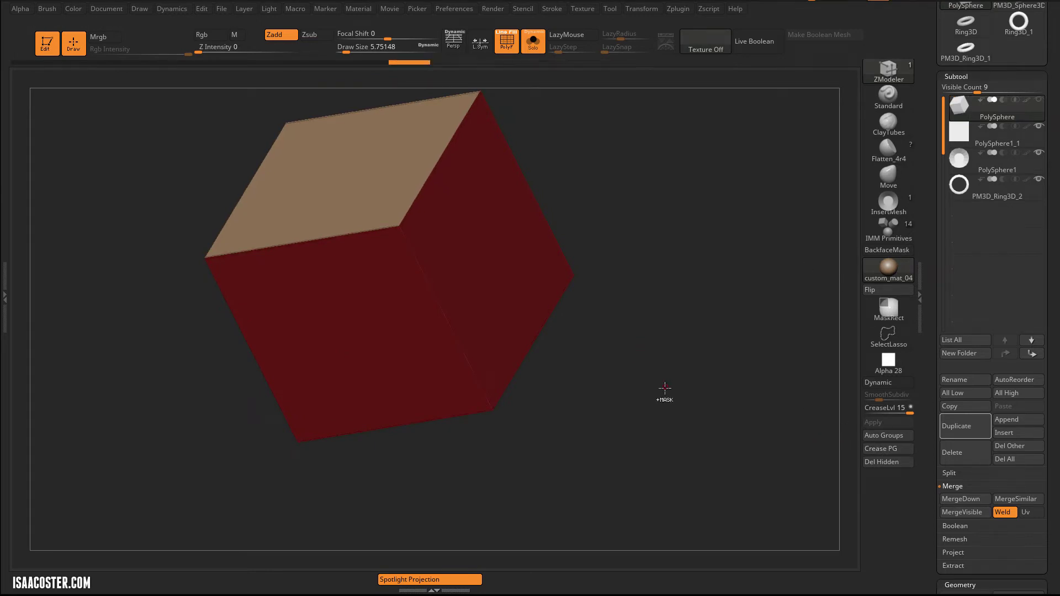
pyautogui.hotkey('ctrl', 'd')
pyautogui.hotkey('ctrl', 'd')
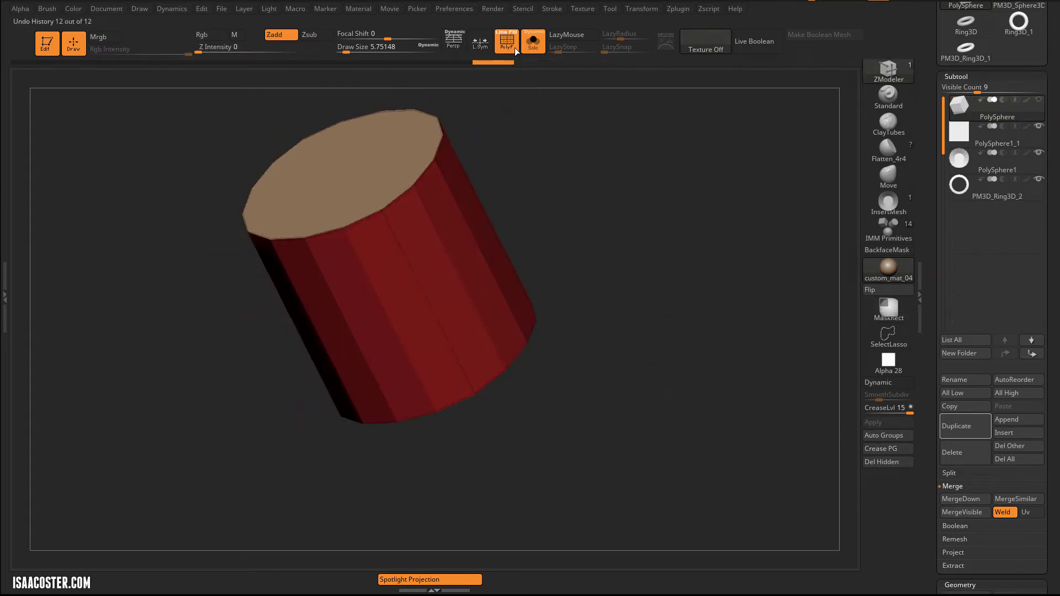
# Step: Show all subtools and compare the cylinder's outline with the ring and PolySphere1 from the front
pyautogui.click(527, 45)
pyautogui.moveTo(589, 135); pyautogui.dragTo(731, 322)
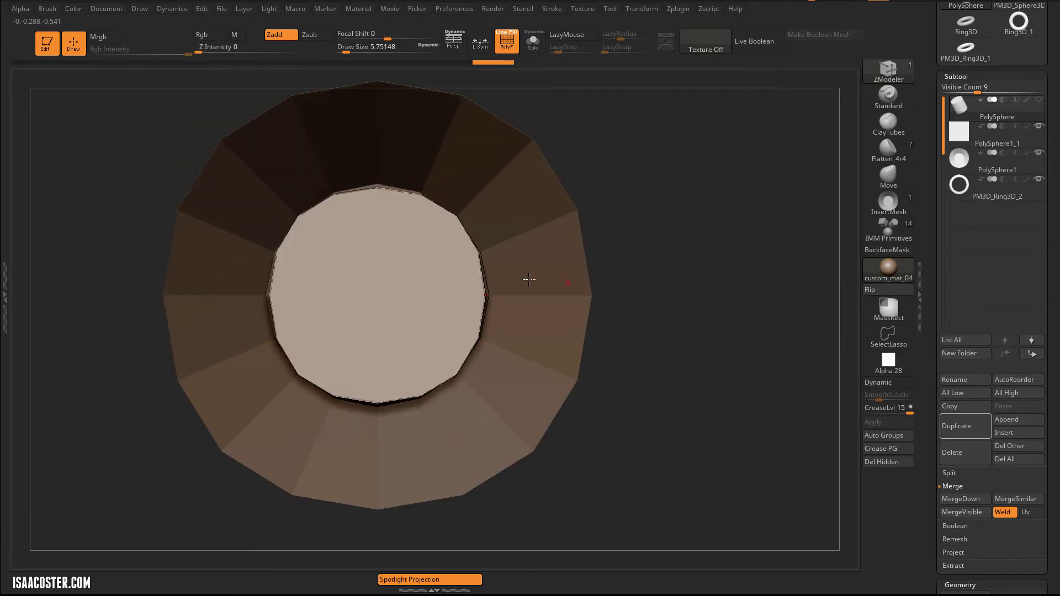
pyautogui.moveTo(644, 244); pyautogui.dragTo(669, 290)
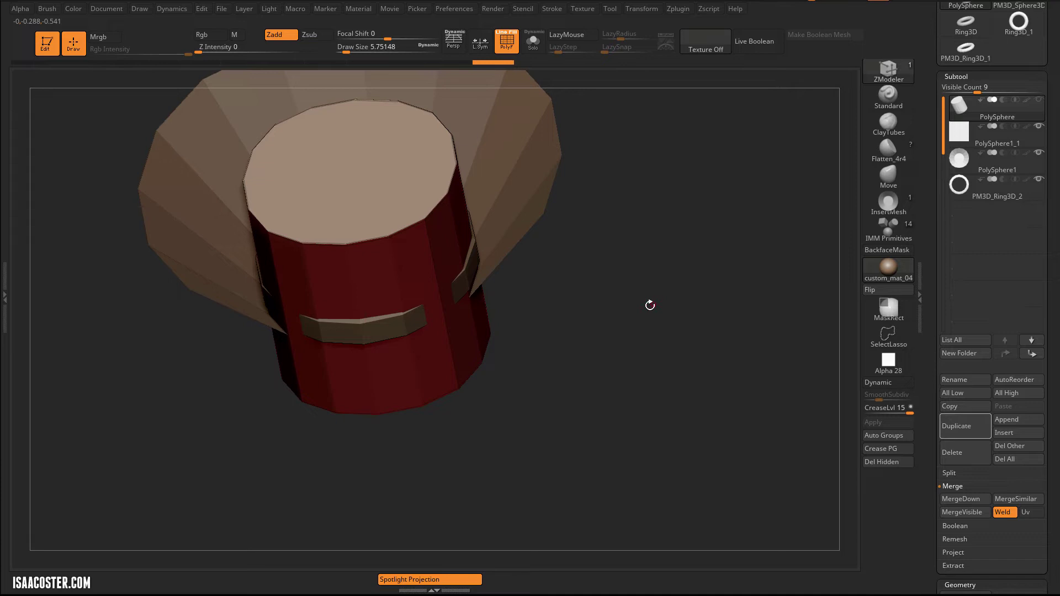
# Step: Isolate the cylinder again with its polyframe and delete its lower subdivision levels
pyautogui.click(533, 42)
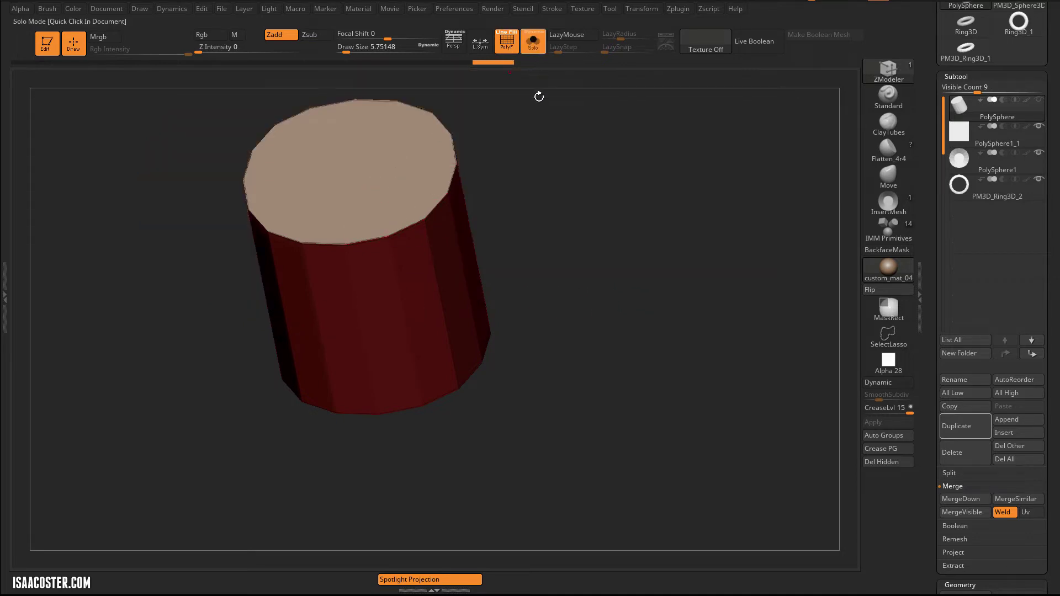
pyautogui.hotkey('shift', 'f')
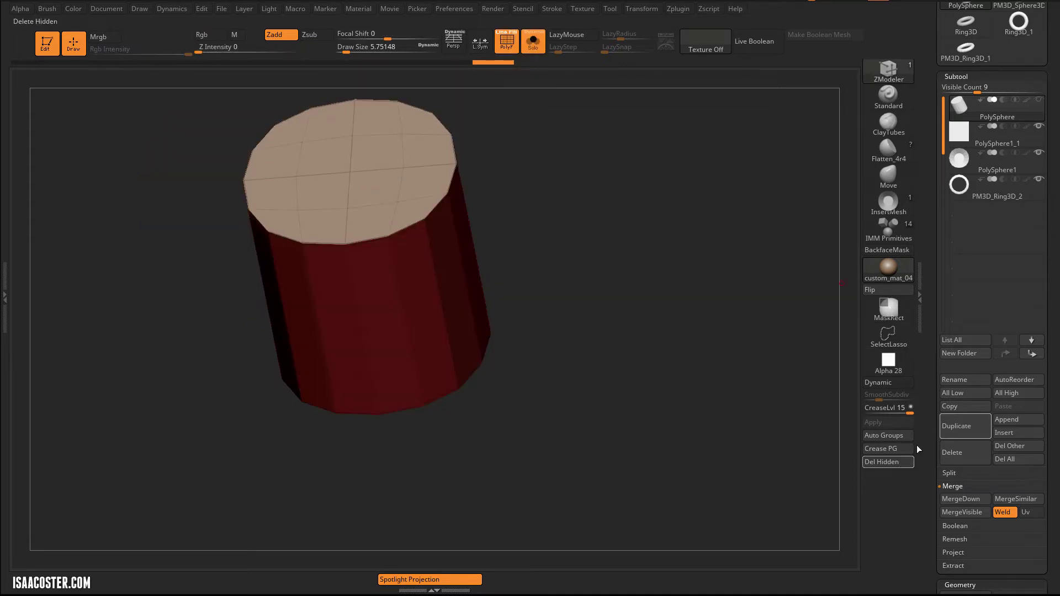
pyautogui.scroll(-5, 943, 387)
pyautogui.click(955, 390)
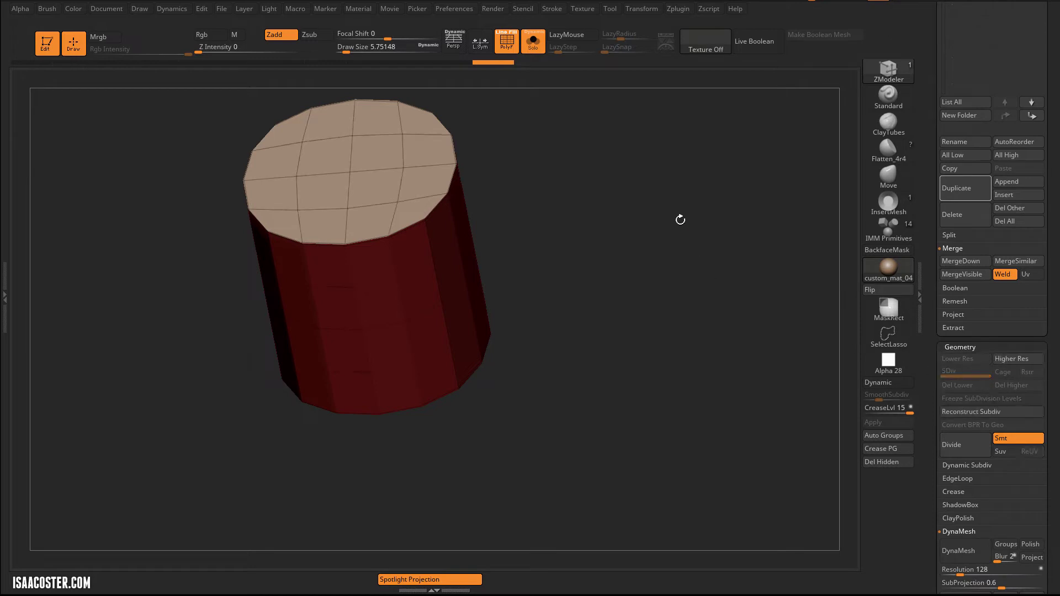
# Step: Hide and delete the cylinder's side wall, and give the remaining end caps new auto polygroups
pyautogui.keyDown('alt'); pyautogui.moveTo(680, 219); pyautogui.dragTo(714, 317); pyautogui.keyUp('alt')
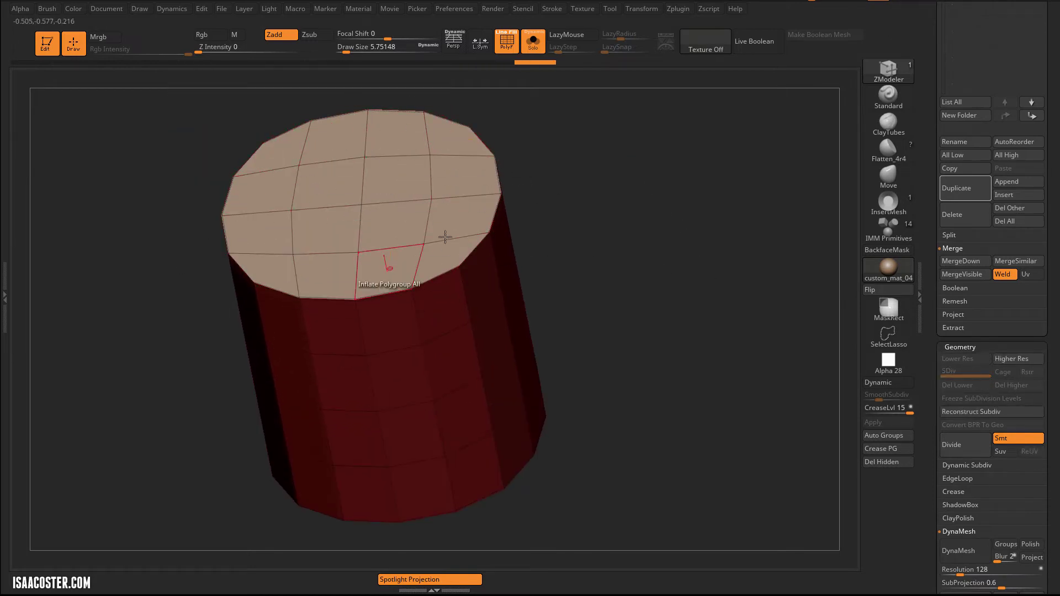
pyautogui.moveTo(585, 243); pyautogui.dragTo(483, 300)
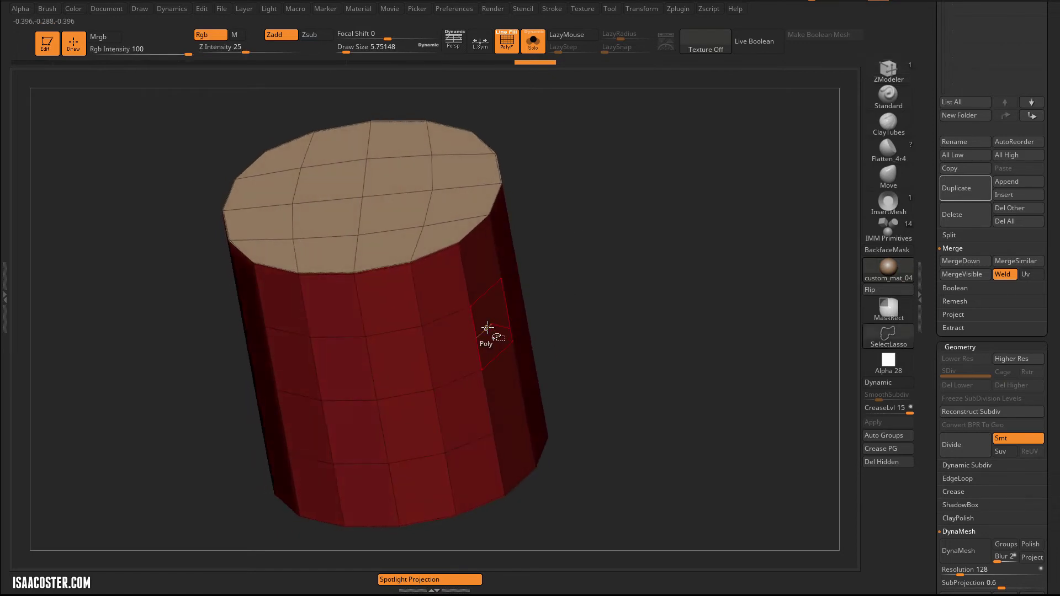
pyautogui.keyDown('ctrl'); pyautogui.keyDown('shift'); pyautogui.click(490, 337); pyautogui.keyUp('shift'); pyautogui.keyUp('ctrl')
pyautogui.keyDown('ctrl'); pyautogui.keyDown('shift'); pyautogui.click(629, 396); pyautogui.keyUp('shift'); pyautogui.keyUp('ctrl')
pyautogui.moveTo(629, 395); pyautogui.dragTo(807, 376)
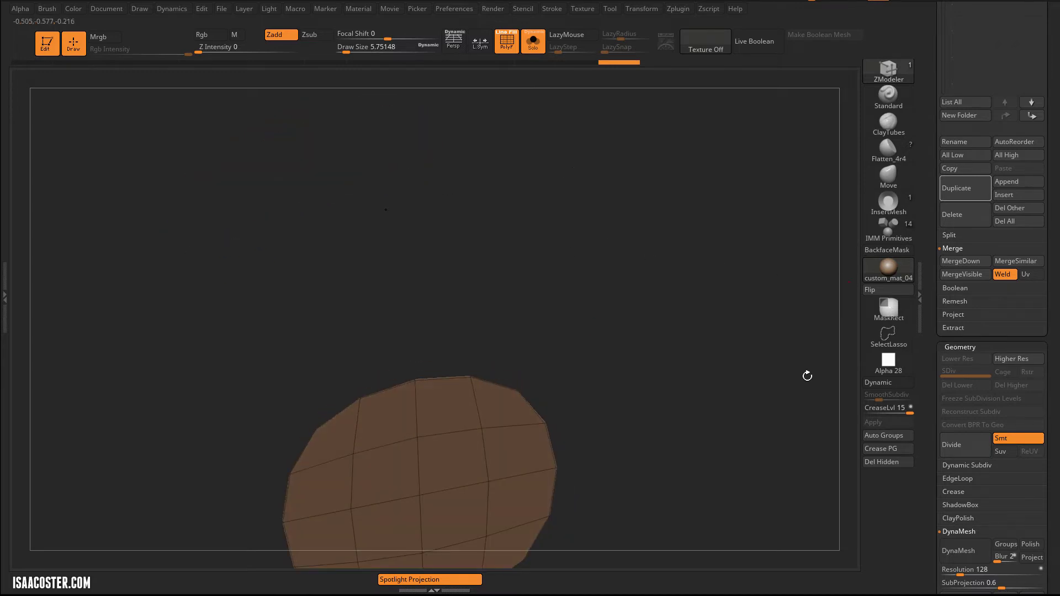
pyautogui.click(883, 461)
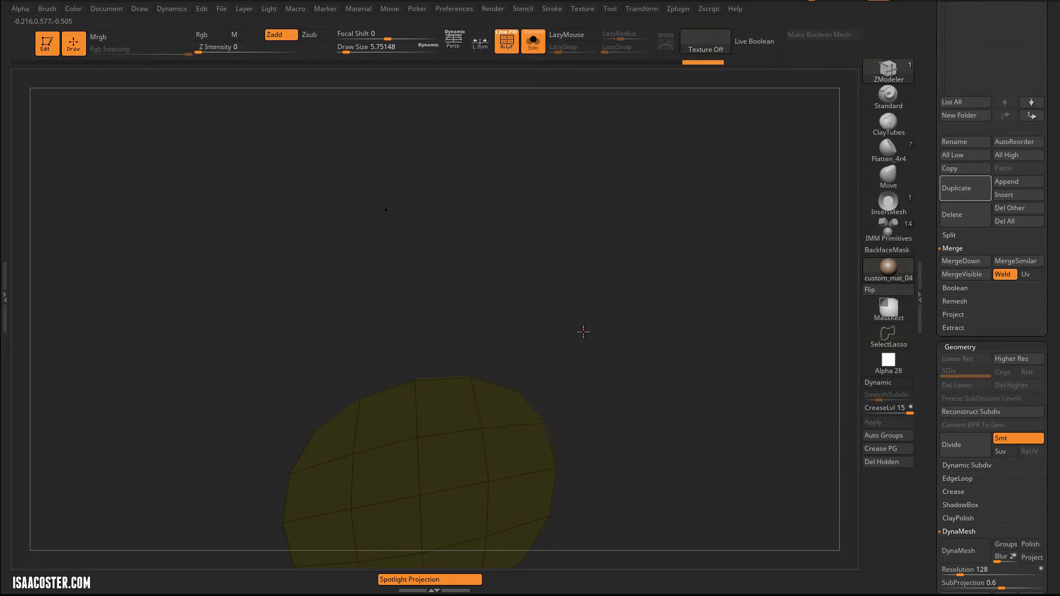
# Step: Isolate the front end cap and delete the hidden opposite cap
pyautogui.moveTo(580, 331)
pyautogui.mouseDown()
pyautogui.moveTo(617, 449)
pyautogui.moveTo(341, 305)
pyautogui.mouseUp()
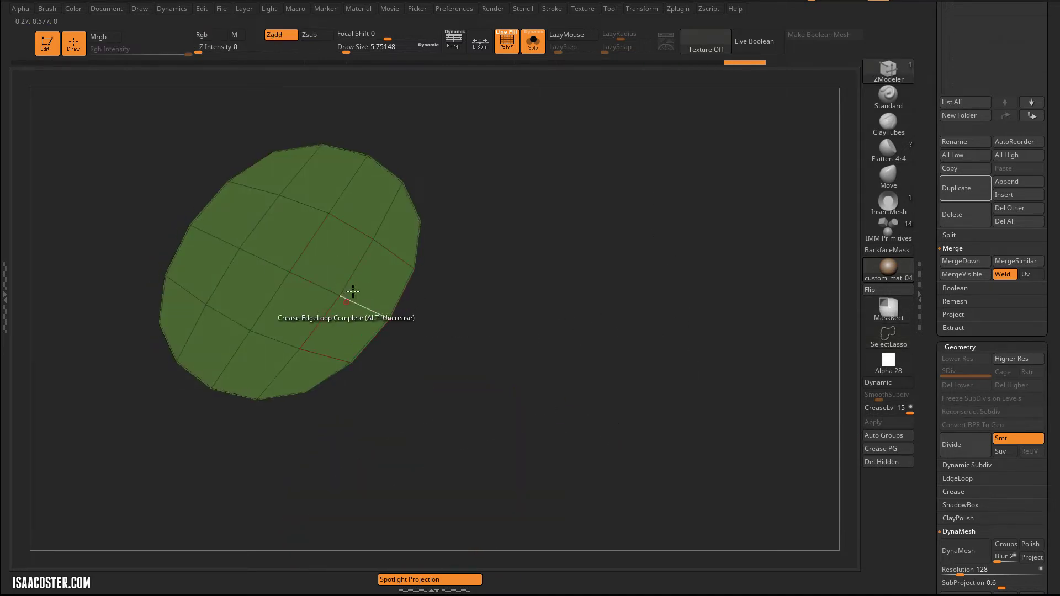
pyautogui.moveTo(403, 317); pyautogui.dragTo(859, 349)
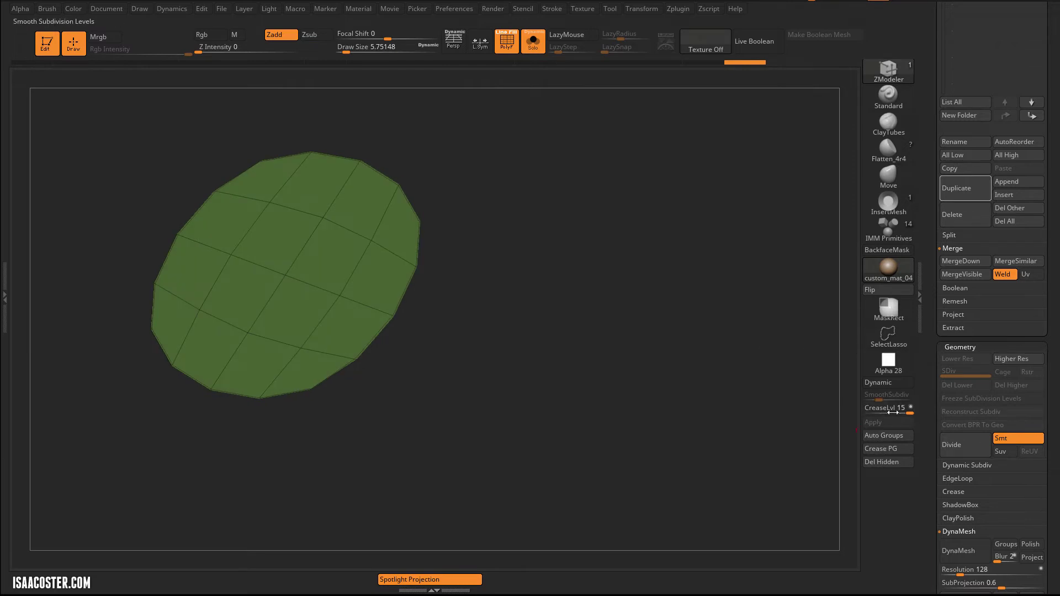
pyautogui.click(896, 461)
pyautogui.moveTo(750, 367); pyautogui.dragTo(487, 157)
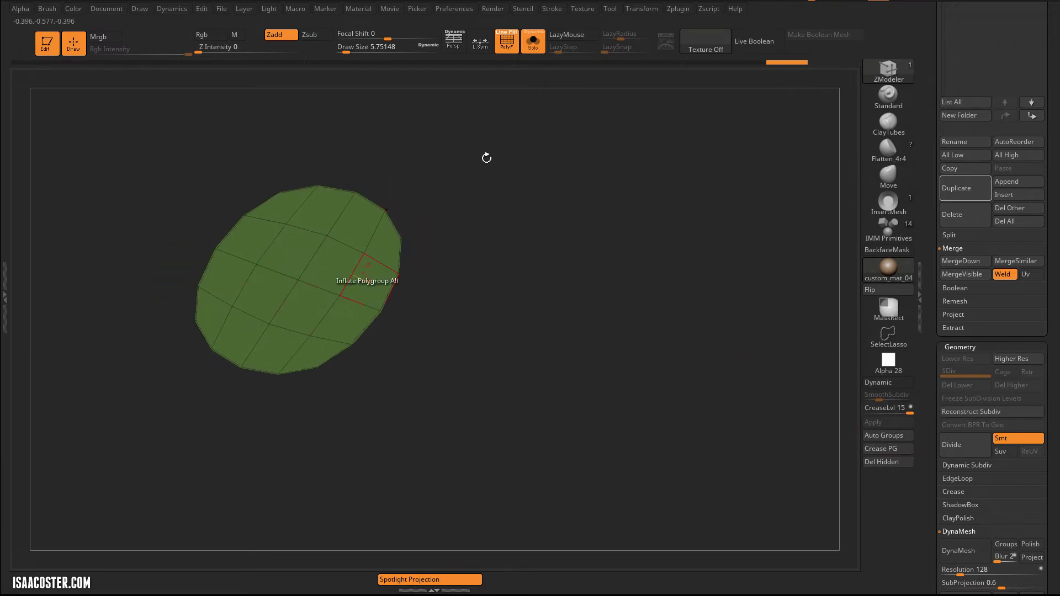
# Step: Show the other subtools and check the remaining cap's fit against the ring, from the front and at an angle
pyautogui.click(534, 47)
pyautogui.moveTo(574, 166); pyautogui.dragTo(663, 287)
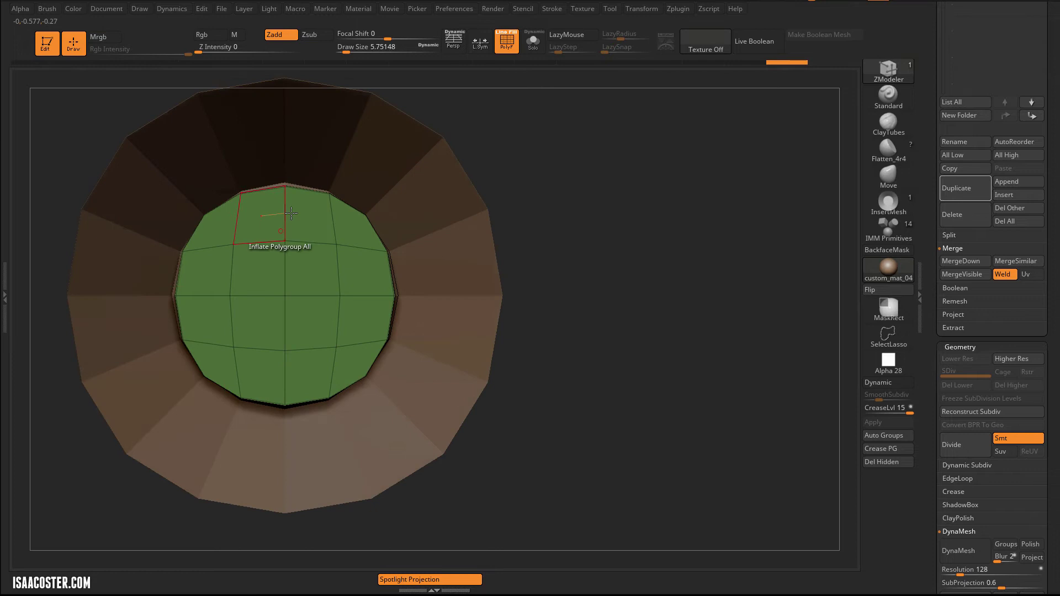
pyautogui.click(534, 47)
pyautogui.moveTo(594, 184); pyautogui.dragTo(534, 50)
pyautogui.click(534, 47)
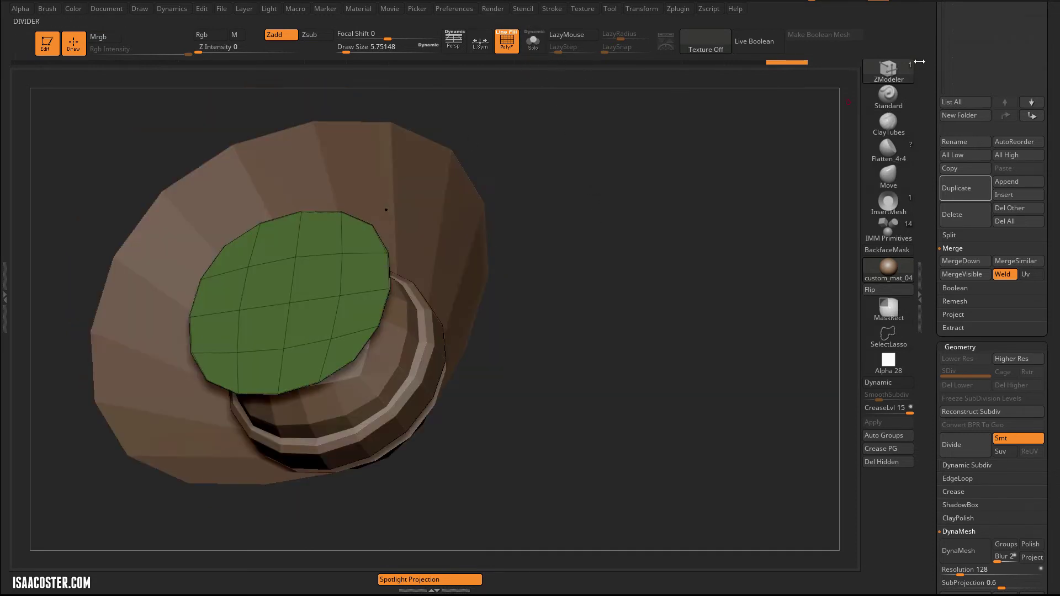
# Step: Make the PM3D_Ring3D_2 subtool active, isolate it in Solo mode and duplicate it
pyautogui.moveTo(934, 169); pyautogui.dragTo(940, 476)
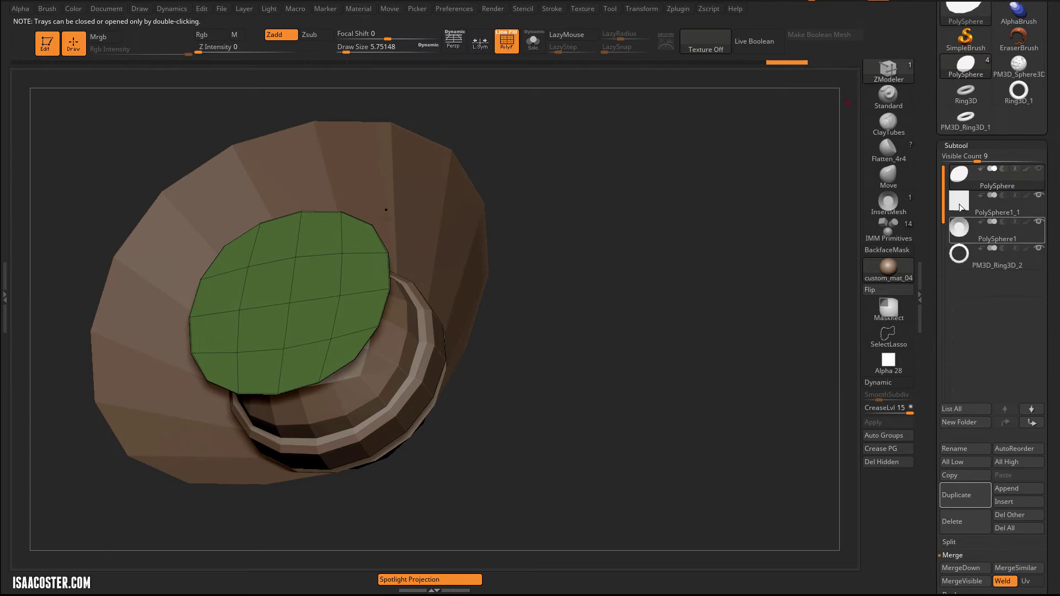
pyautogui.click(959, 260)
pyautogui.click(533, 42)
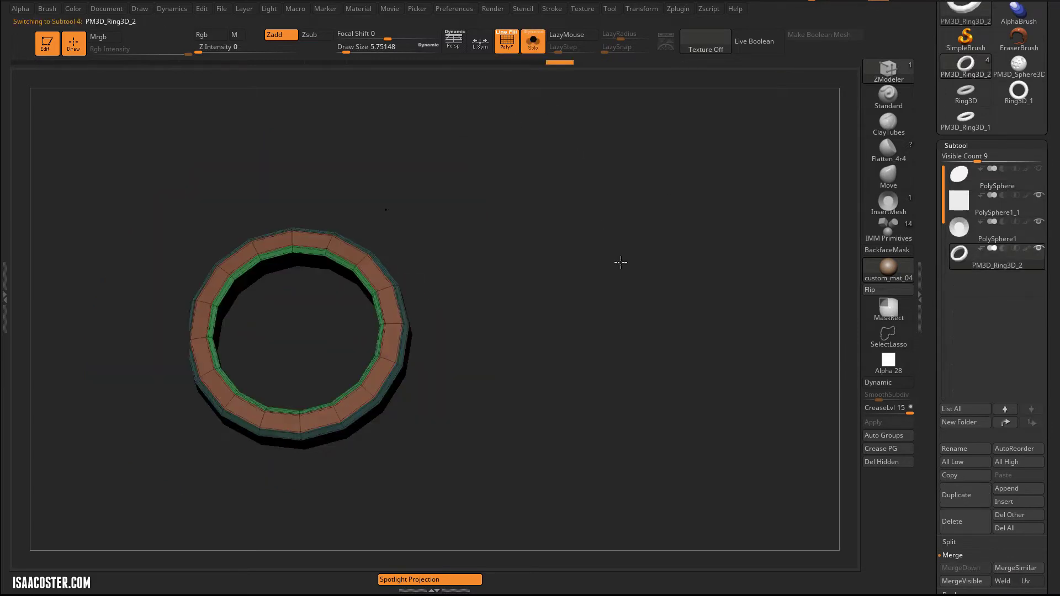
pyautogui.moveTo(620, 260); pyautogui.dragTo(576, 280)
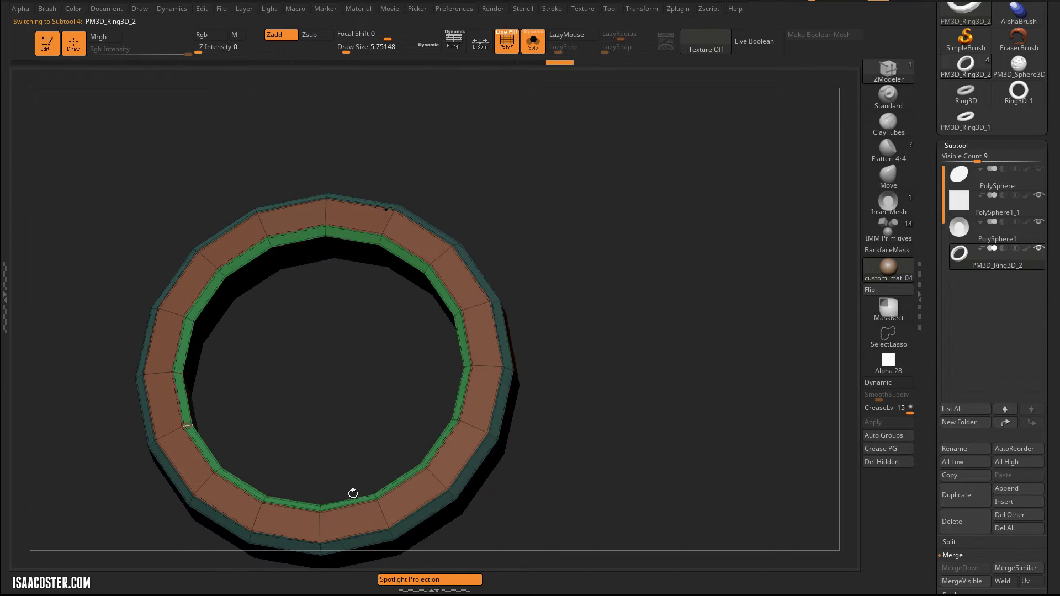
pyautogui.moveTo(653, 309); pyautogui.dragTo(649, 340)
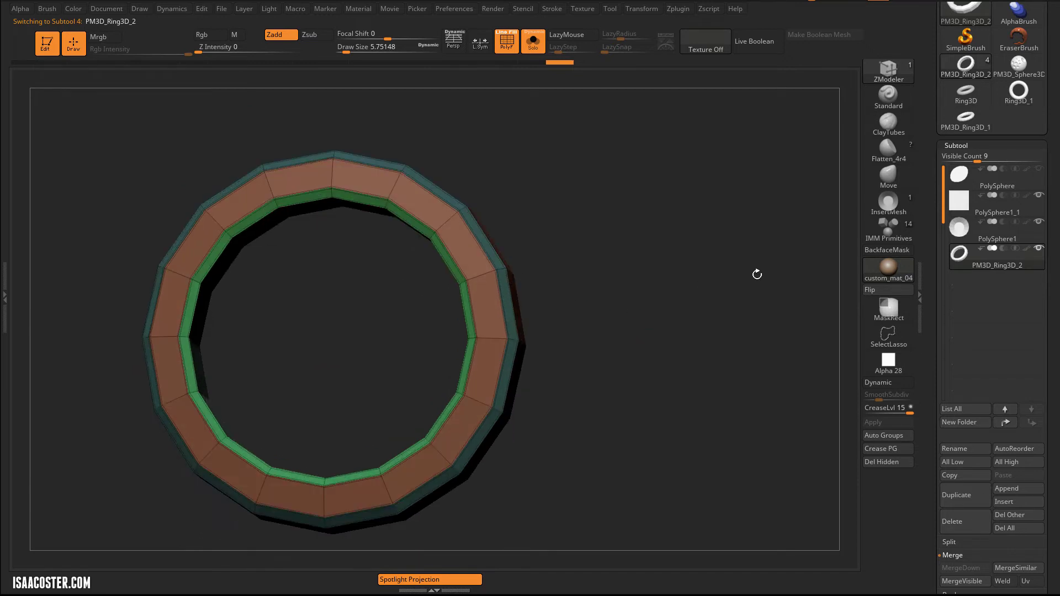
pyautogui.click(967, 496)
# Step: Isolate the inner wall polygroup of the duplicated ring and delete the rest of its geometry
pyautogui.moveTo(765, 268); pyautogui.dragTo(746, 217)
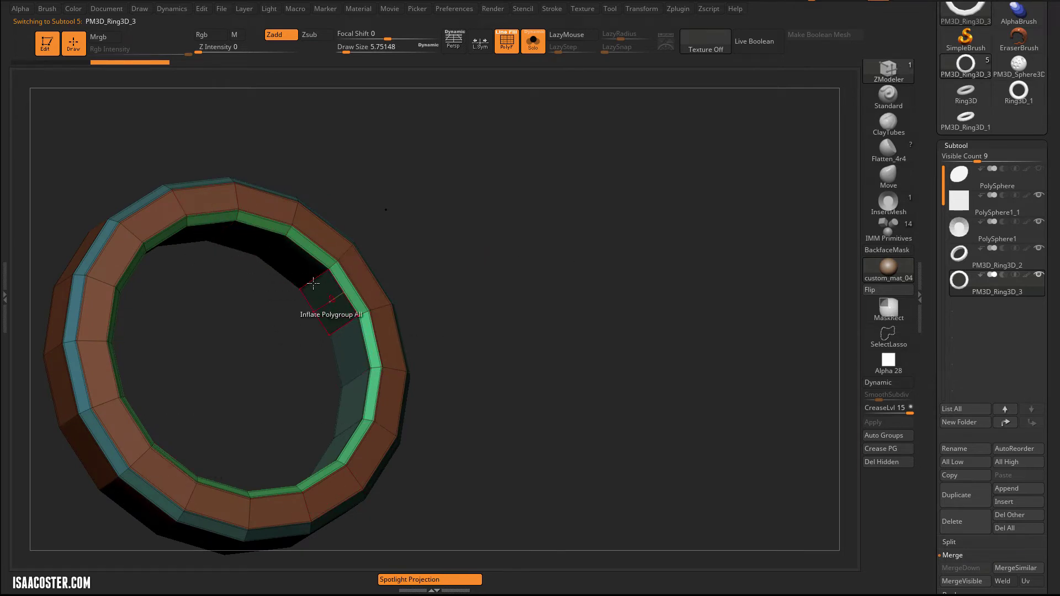
pyautogui.keyDown('ctrl'); pyautogui.keyDown('shift'); pyautogui.click(340, 318); pyautogui.keyUp('shift'); pyautogui.keyUp('ctrl')
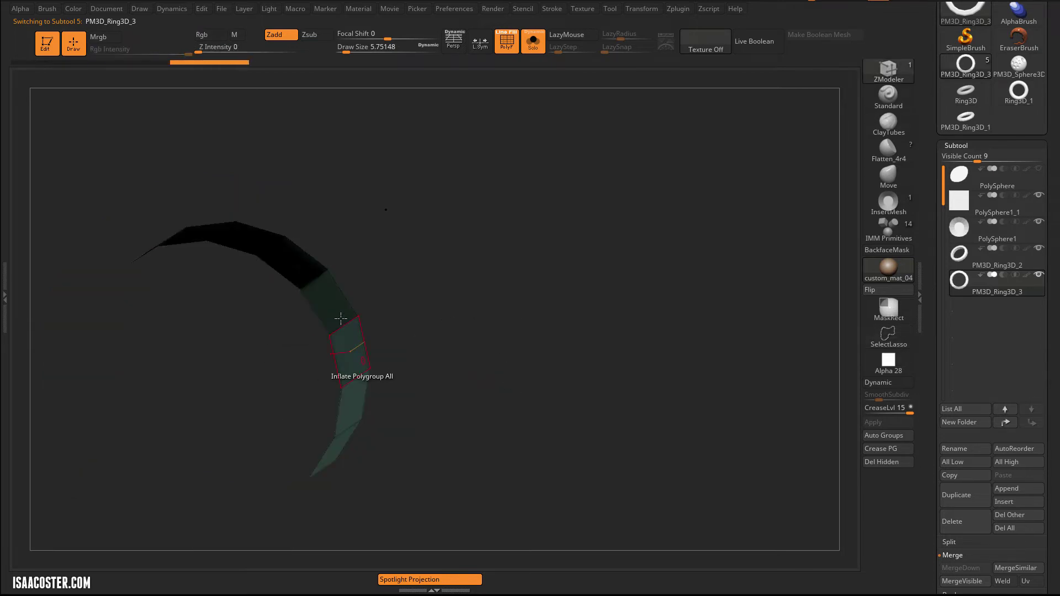
pyautogui.moveTo(376, 320); pyautogui.dragTo(445, 273)
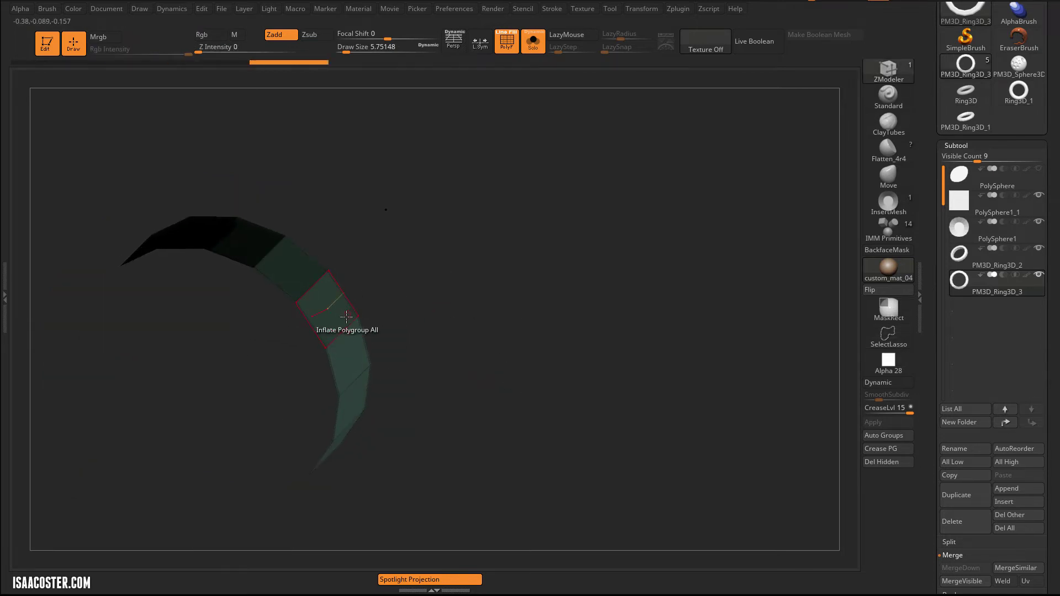
pyautogui.moveTo(482, 305); pyautogui.dragTo(533, 267)
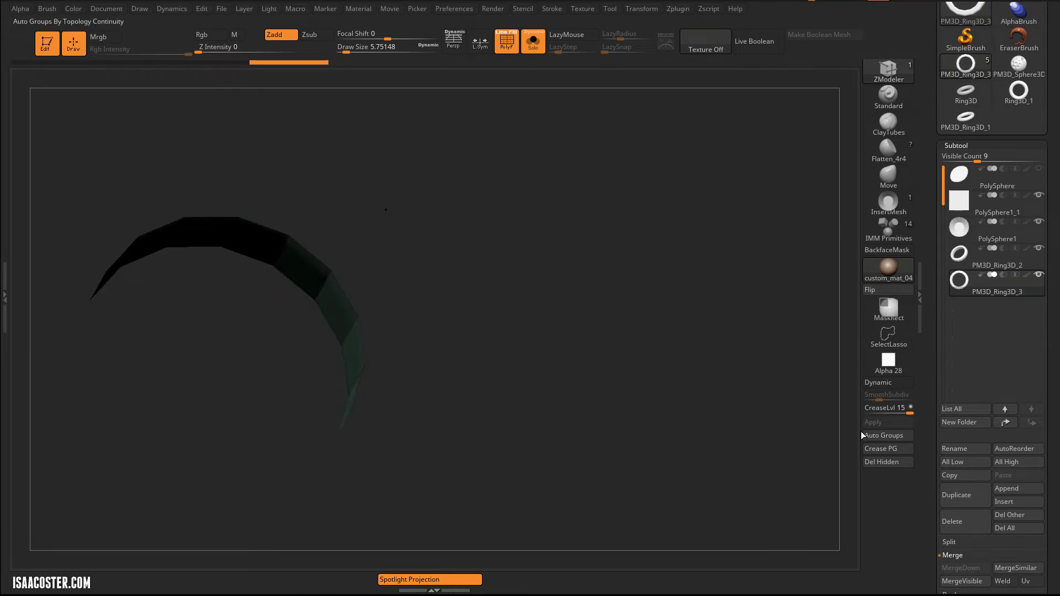
pyautogui.click(896, 458)
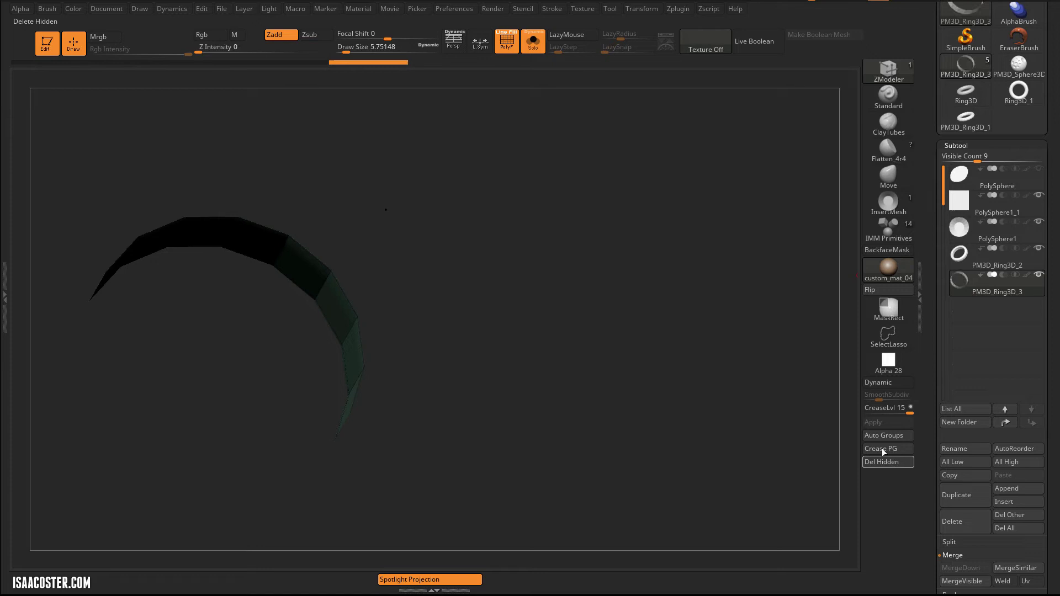
# Step: Flip the normals of the inner wall band
pyautogui.moveTo(767, 387); pyautogui.dragTo(771, 253)
pyautogui.click(871, 291)
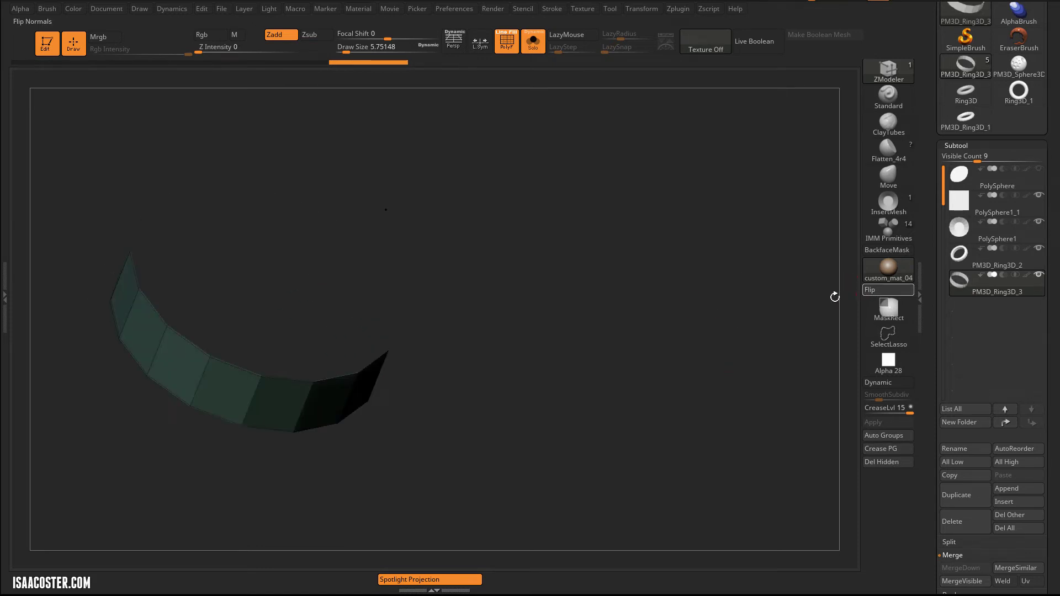
pyautogui.moveTo(623, 265); pyautogui.dragTo(529, 98)
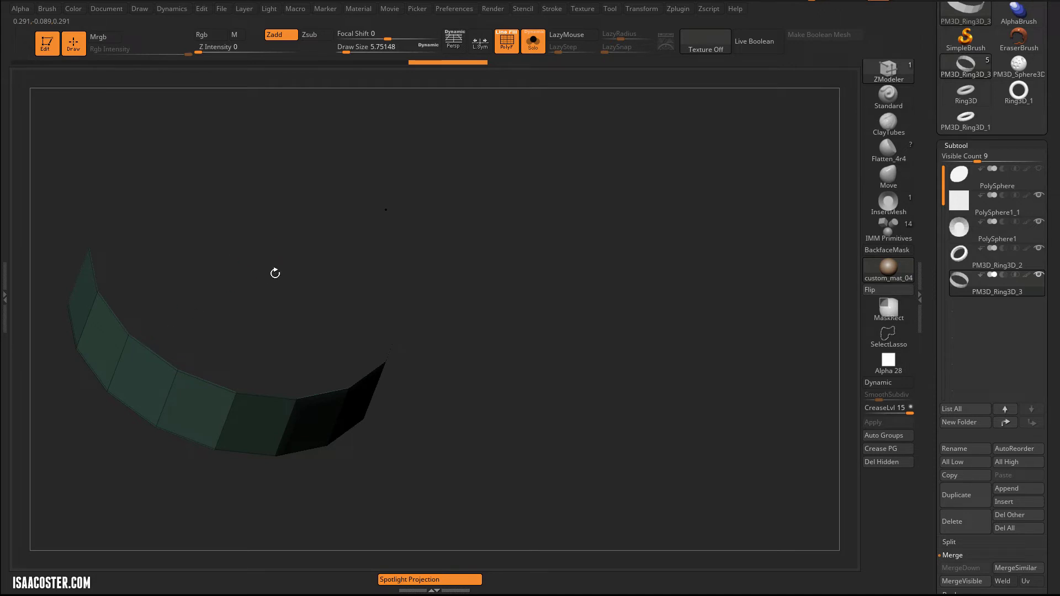
# Step: Try to close the inner wall band's open side with the ZModeler Close edge action
pyautogui.press('space')
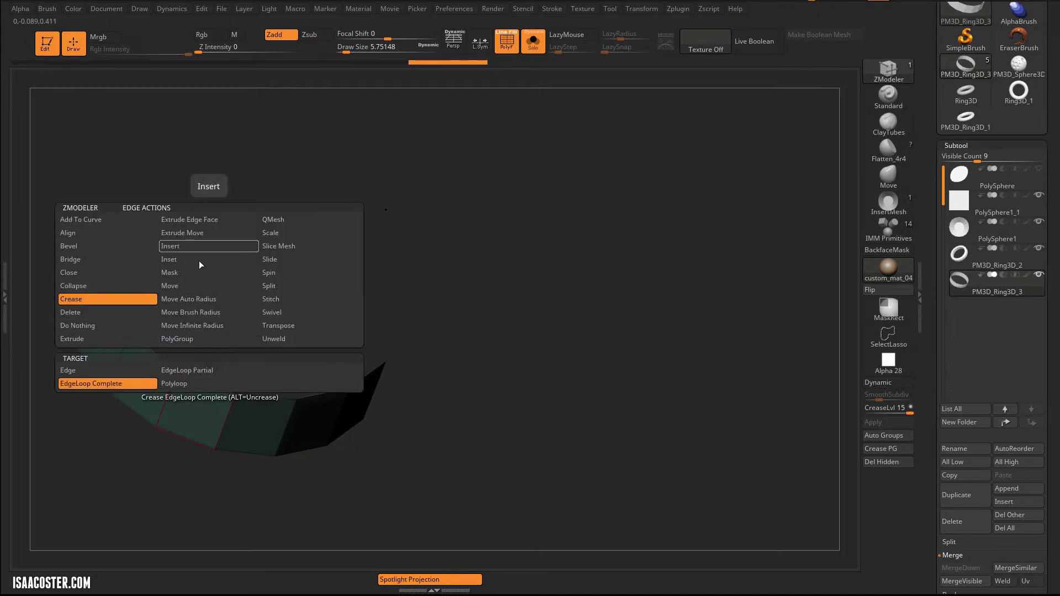
pyautogui.click(77, 273)
pyautogui.click(194, 372)
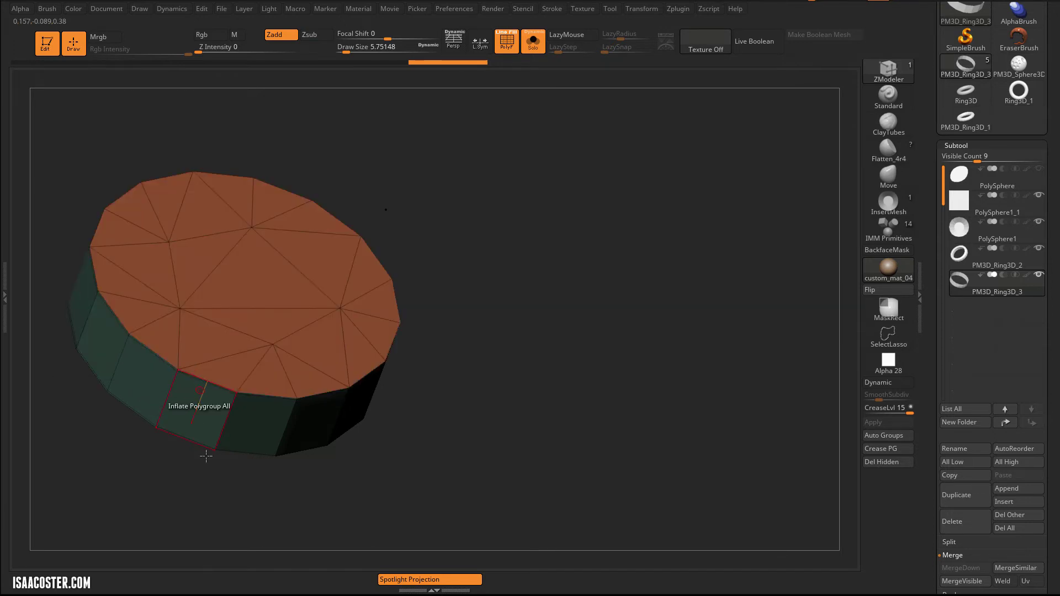
pyautogui.moveTo(208, 450); pyautogui.dragTo(291, 310)
pyautogui.moveTo(414, 357); pyautogui.dragTo(552, 132)
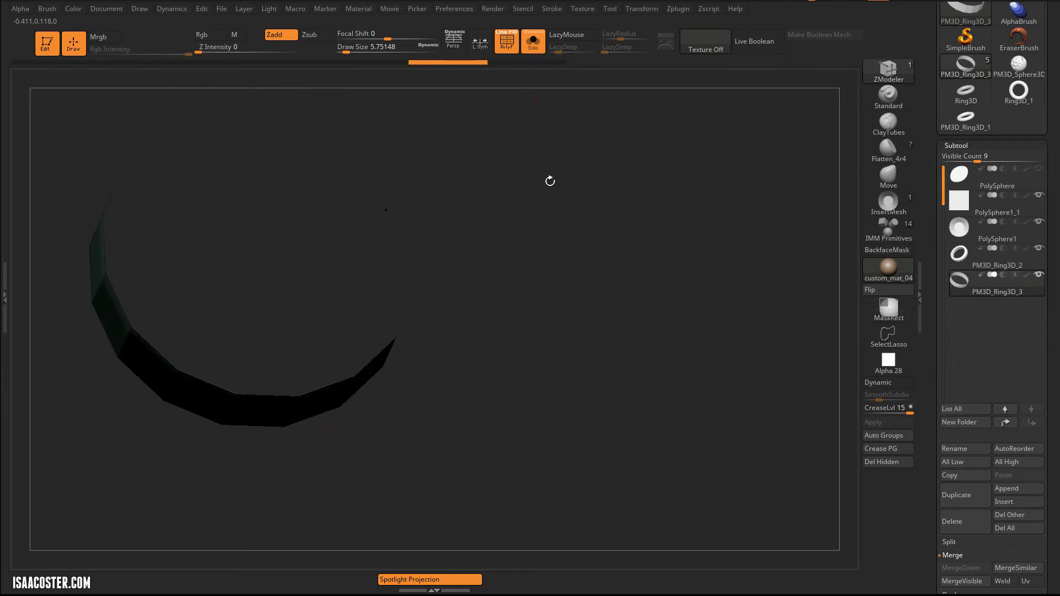
pyautogui.moveTo(550, 181); pyautogui.dragTo(674, 176)
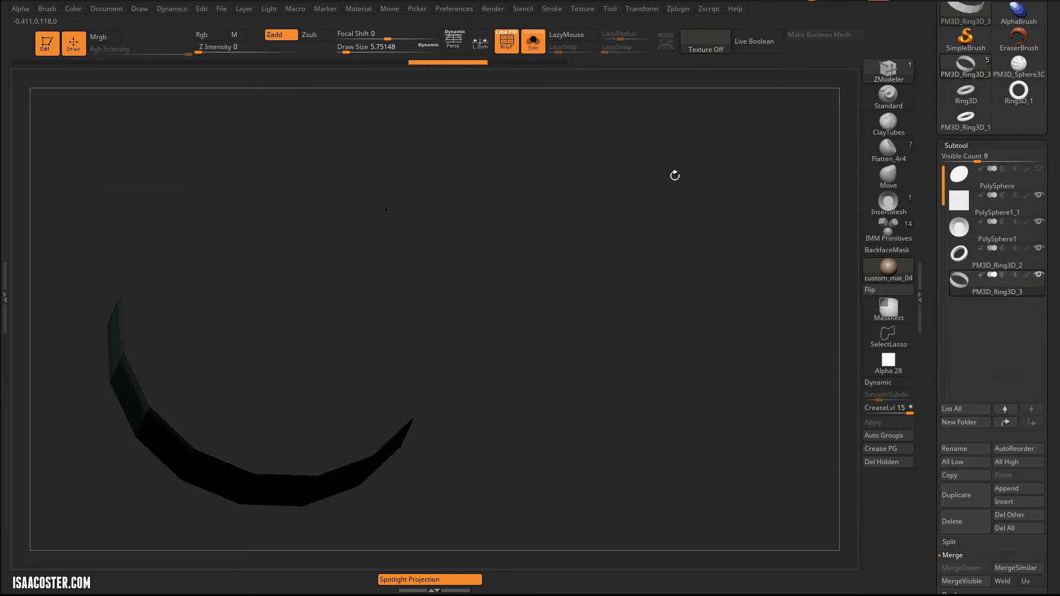
# Step: Move the PolySphere subtool to the end of the subtool list, directly below PM3D_Ring3D_3
pyautogui.click(963, 209)
pyautogui.moveTo(734, 272); pyautogui.dragTo(754, 235)
pyautogui.click(963, 176)
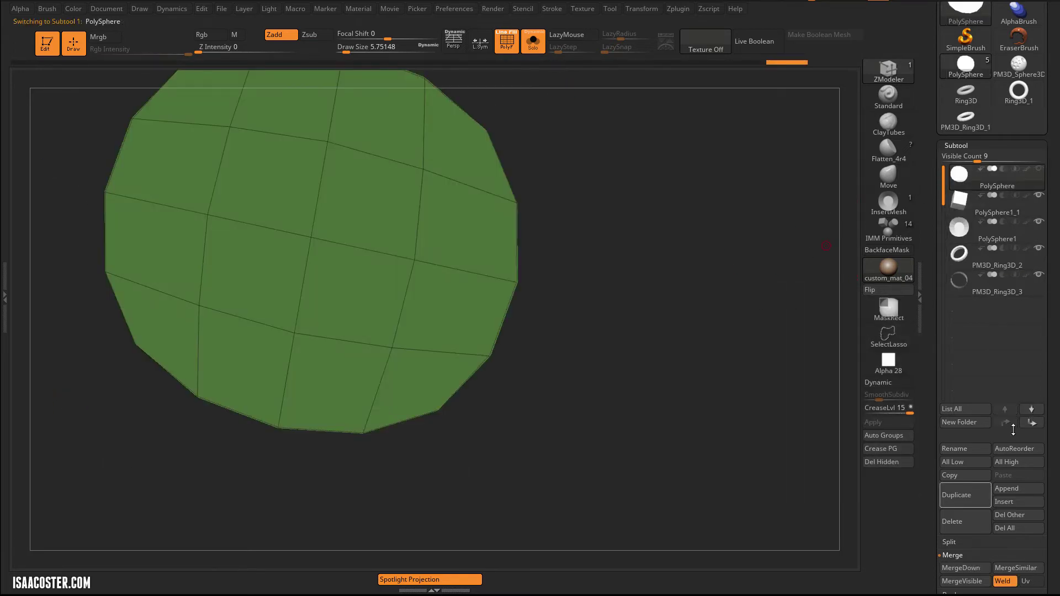
pyautogui.keyDown('shift'); pyautogui.click(1031, 423); pyautogui.keyUp('shift')
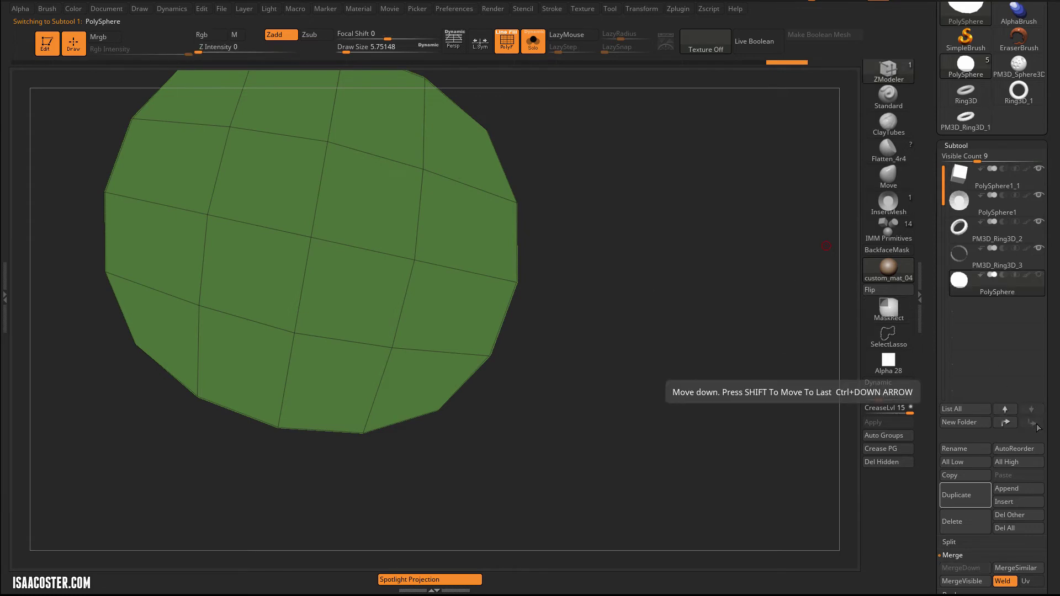
pyautogui.click(989, 257)
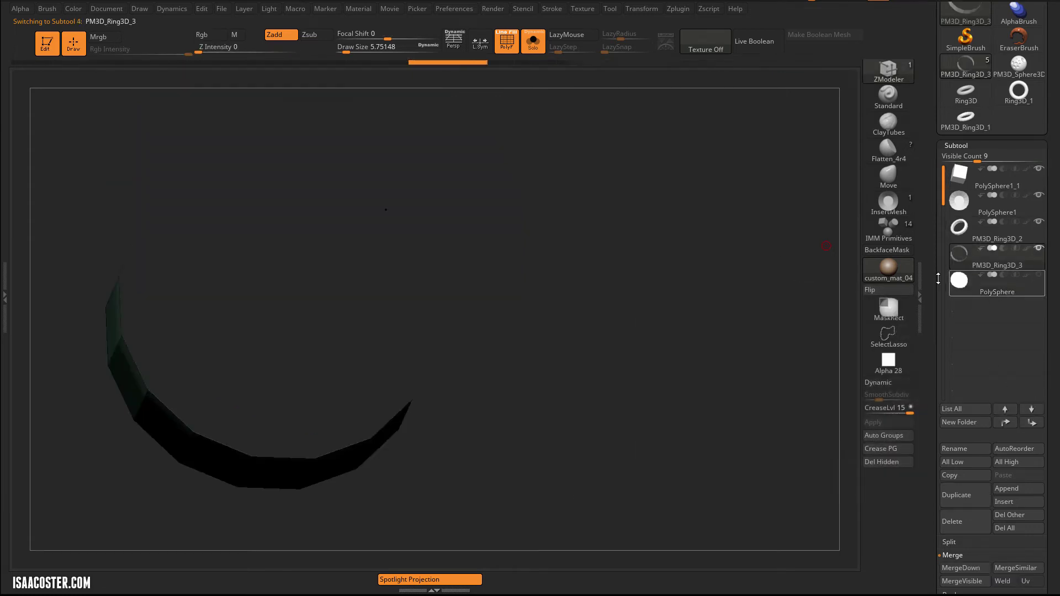
# Step: Compare the band with the PolySphere cap, then merge PM3D_Ring3D_3 down with the cap into one subtool
pyautogui.moveTo(667, 296); pyautogui.dragTo(705, 171)
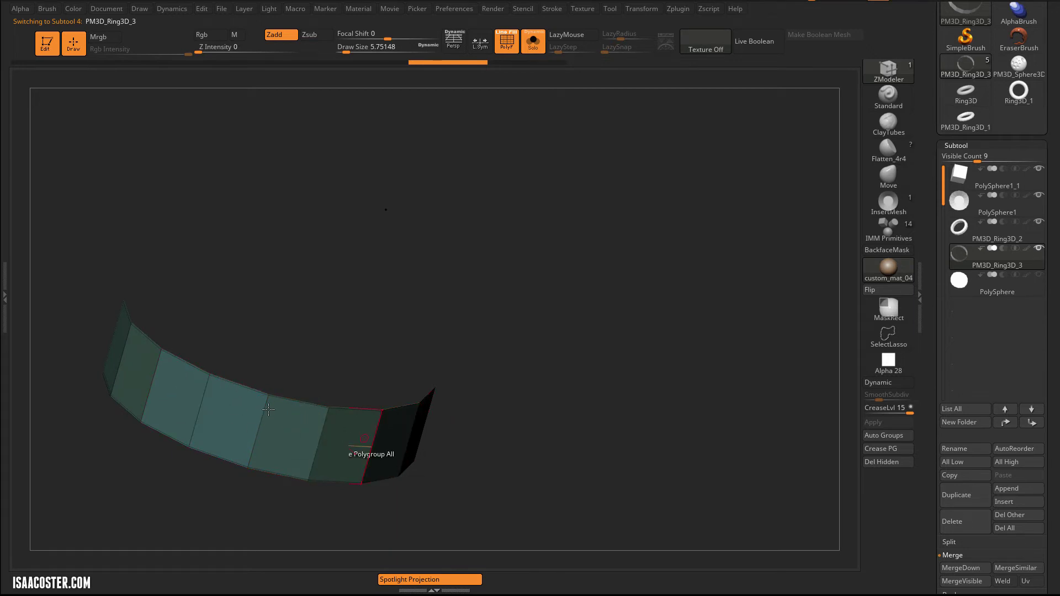
pyautogui.click(961, 284)
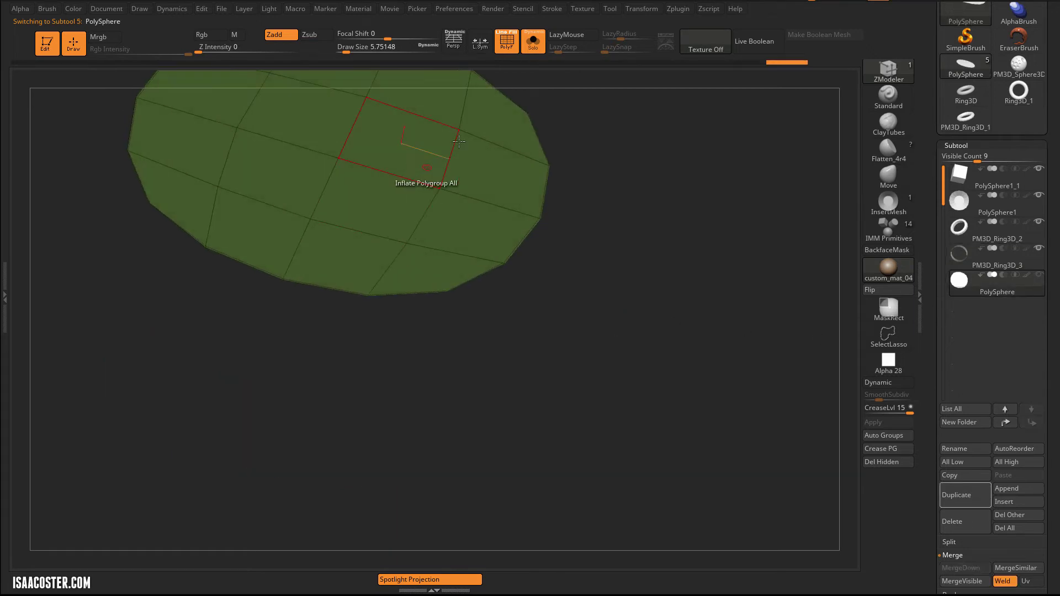
pyautogui.keyDown('alt'); pyautogui.moveTo(524, 270); pyautogui.dragTo(592, 330); pyautogui.keyUp('alt')
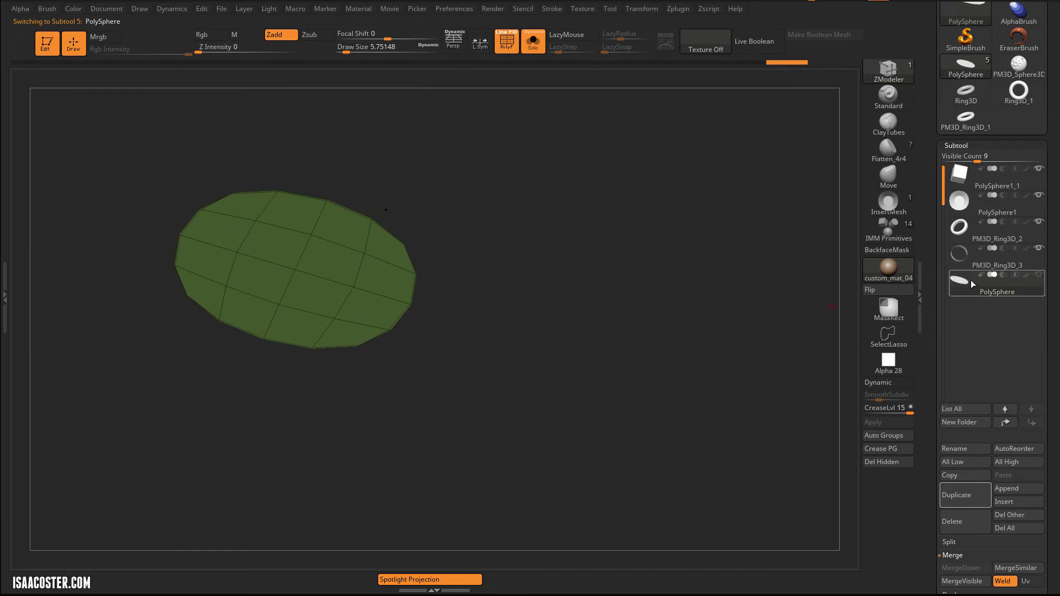
pyautogui.click(969, 255)
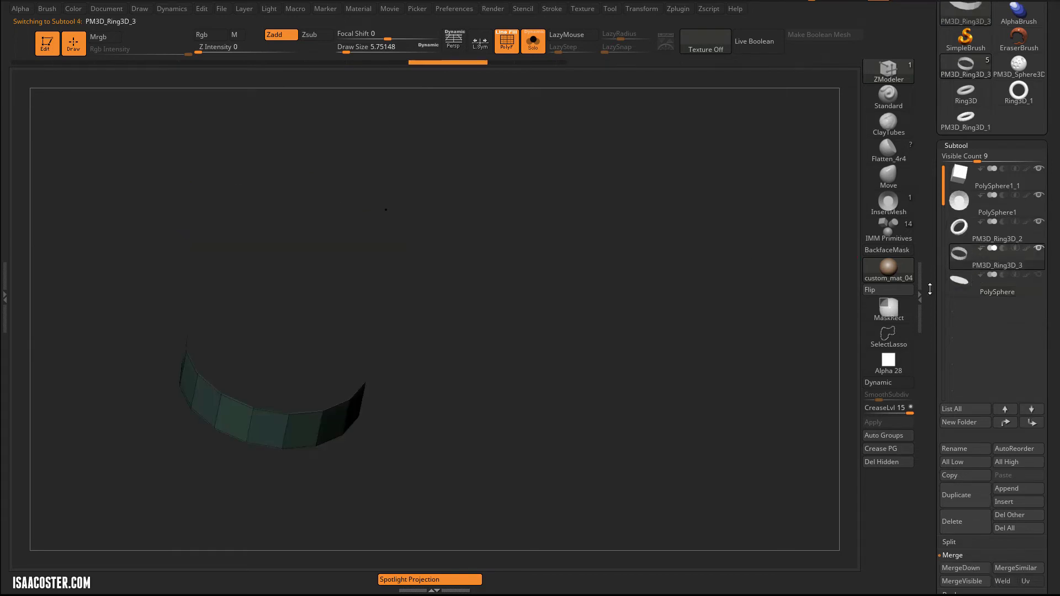
pyautogui.moveTo(932, 461); pyautogui.dragTo(928, 439)
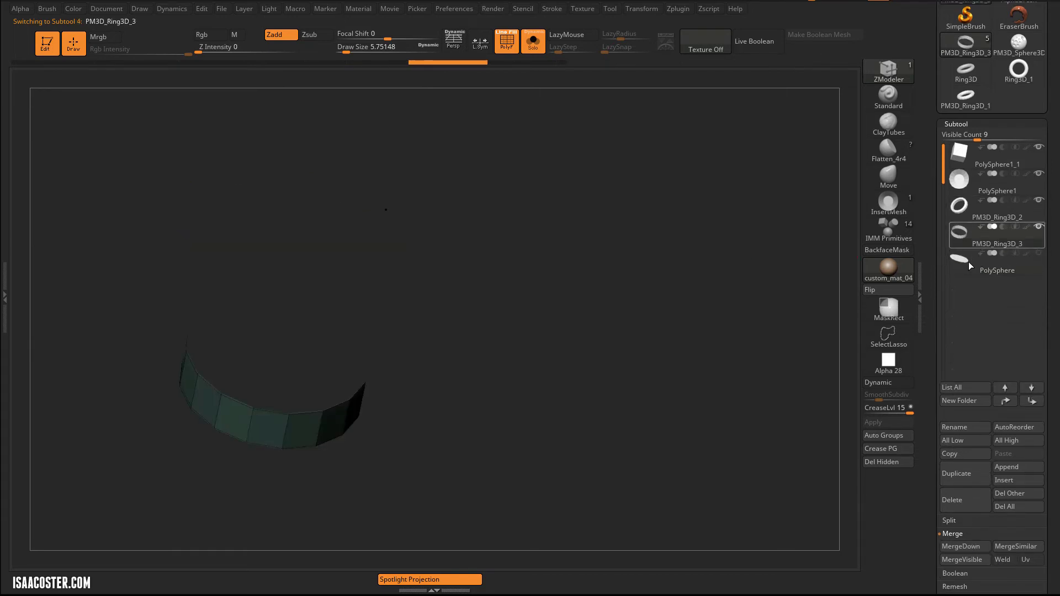
pyautogui.scroll(-7, 942, 353)
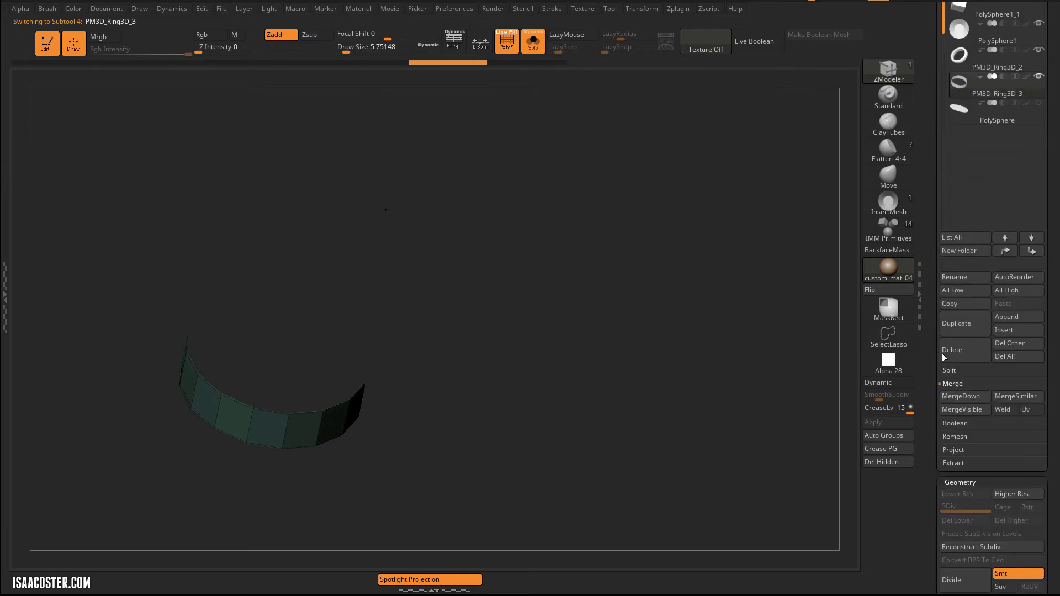
pyautogui.click(956, 386)
pyautogui.click(863, 419)
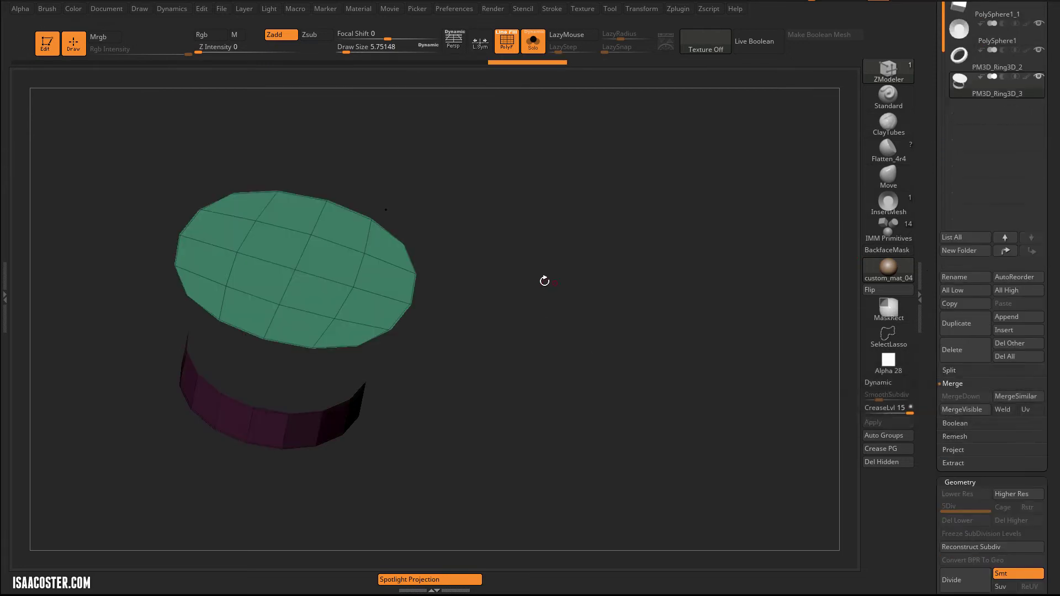
# Step: Mask the band from a side view and move the unmasked cap down onto the band's upper rim
pyautogui.moveTo(545, 280); pyautogui.dragTo(525, 221)
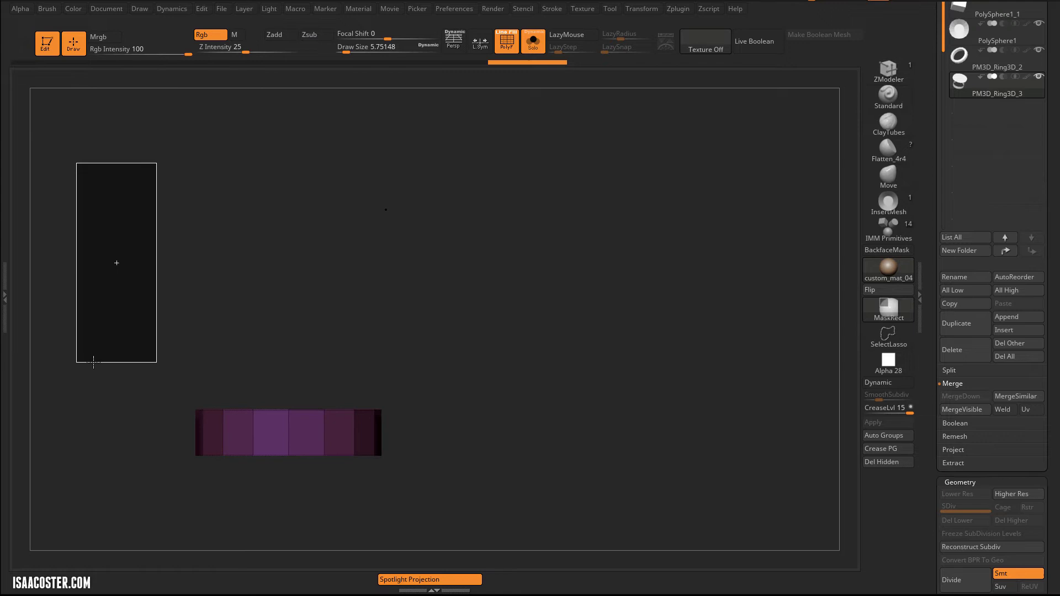
pyautogui.keyDown('ctrl'); pyautogui.moveTo(93, 362); pyautogui.dragTo(483, 367); pyautogui.keyUp('ctrl')
pyautogui.keyDown('ctrl'); pyautogui.click(532, 393); pyautogui.keyUp('ctrl')
pyautogui.press('w')
pyautogui.moveTo(575, 338); pyautogui.dragTo(564, 366)
pyautogui.moveTo(290, 373); pyautogui.dragTo(294, 472)
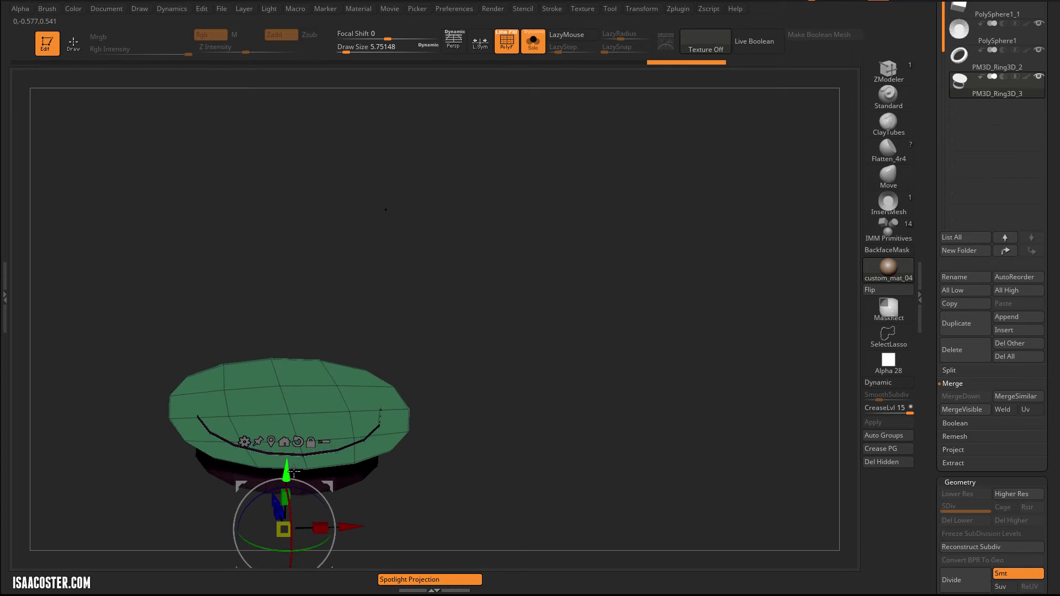
# Step: Centre the gizmo on the unmasked cap and scale the cap down uniformly to fit inside the band's rim
pyautogui.keyDown('alt'); pyautogui.moveTo(481, 437); pyautogui.dragTo(516, 405); pyautogui.keyUp('alt')
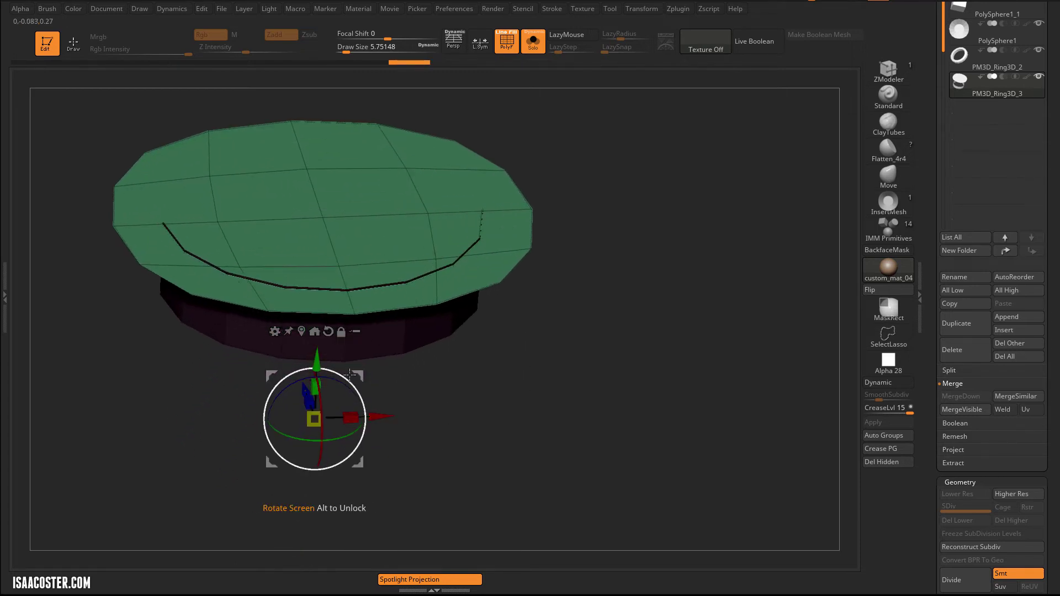
pyautogui.click(302, 331)
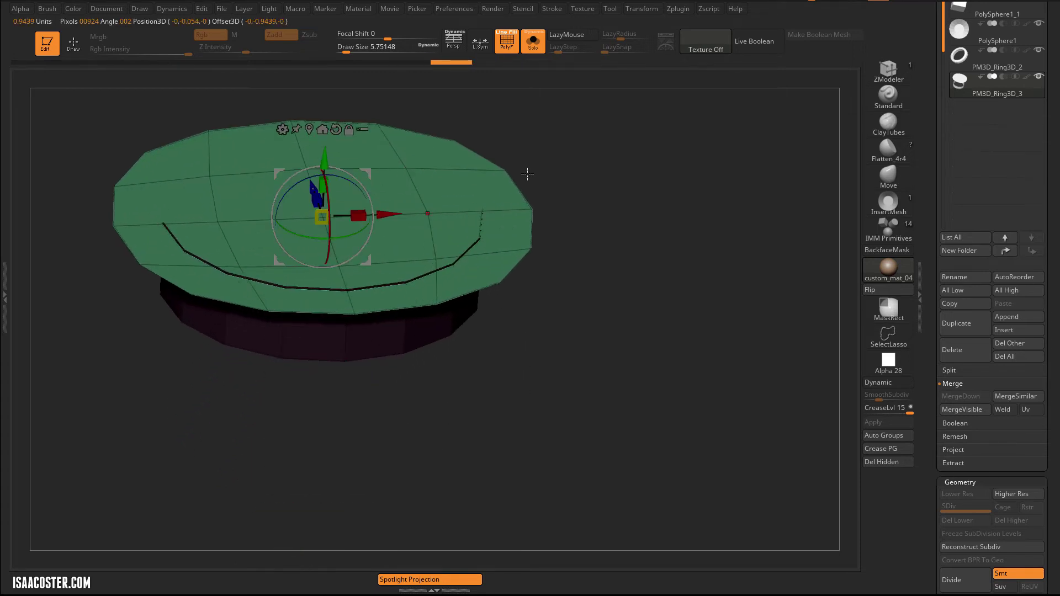
pyautogui.moveTo(528, 174); pyautogui.dragTo(652, 244)
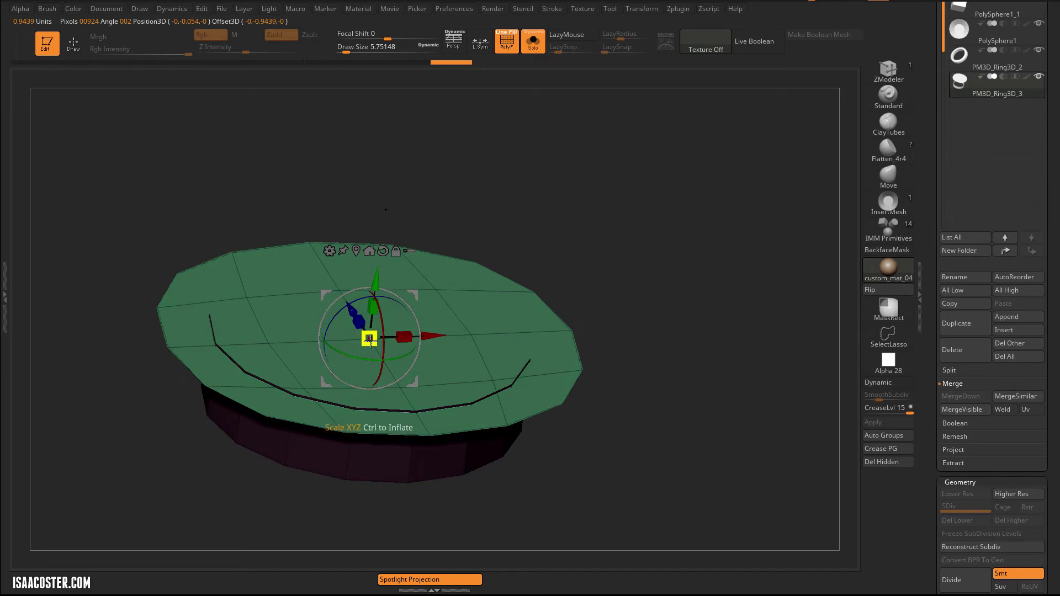
pyautogui.moveTo(371, 336); pyautogui.dragTo(327, 358)
pyautogui.moveTo(529, 351); pyautogui.dragTo(107, 178)
pyautogui.keyDown('ctrl'); pyautogui.moveTo(107, 179); pyautogui.dragTo(117, 349, button='right'); pyautogui.keyUp('ctrl')
pyautogui.keyDown('ctrl'); pyautogui.moveTo(79, 186); pyautogui.dragTo(113, 115, button='right'); pyautogui.keyUp('ctrl')
pyautogui.keyDown('alt'); pyautogui.moveTo(255, 203); pyautogui.dragTo(89, 169, button='right'); pyautogui.keyUp('alt')
pyautogui.moveTo(89, 168); pyautogui.dragTo(325, 160)
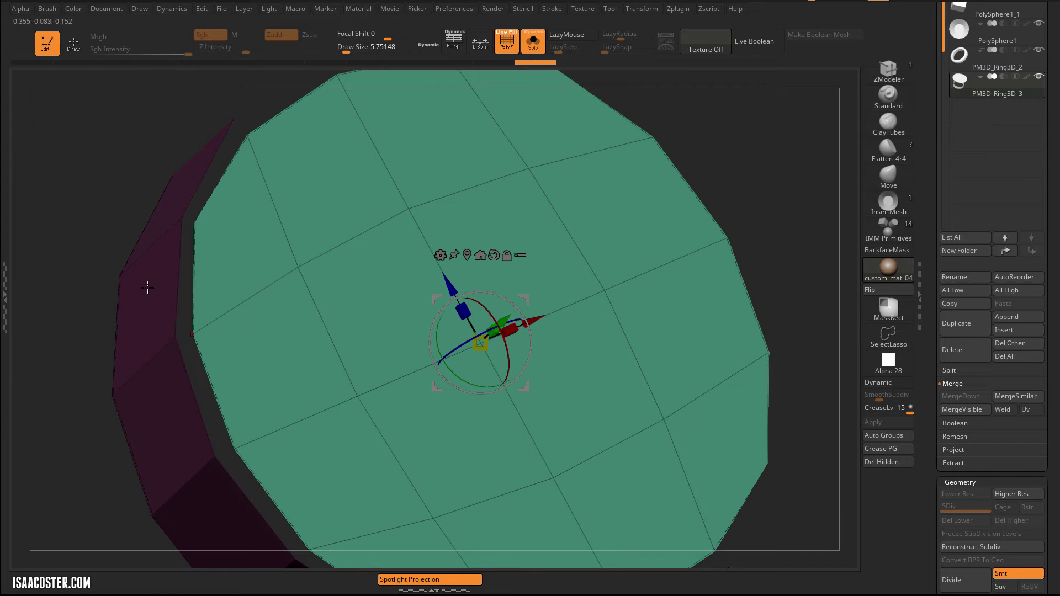
# Step: Fine-tune the cap's uniform scale so that a narrow, even gap separates its outline from the band's rim
pyautogui.moveTo(133, 303); pyautogui.dragTo(150, 256)
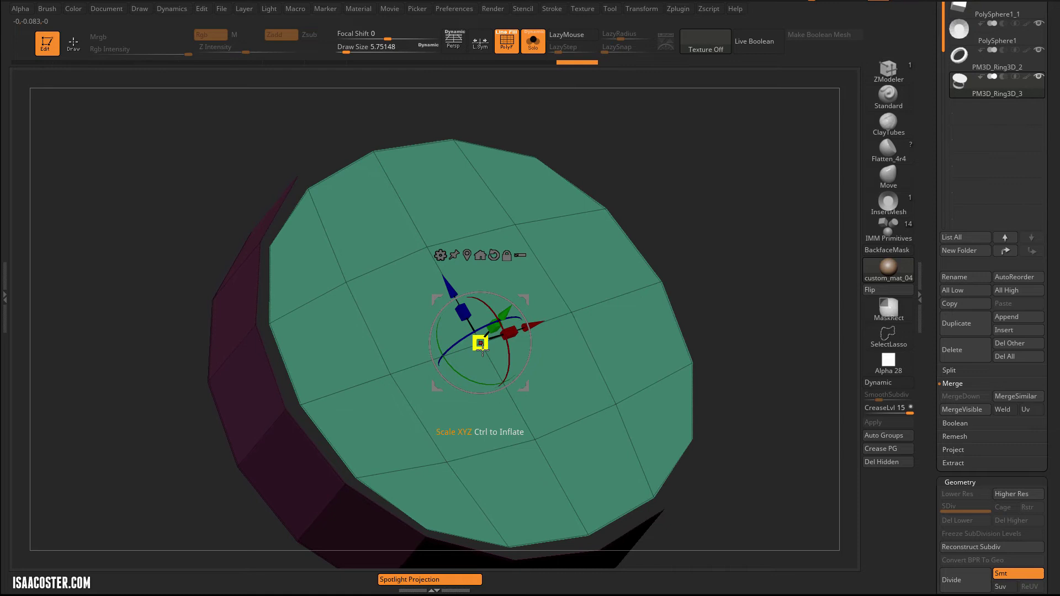
pyautogui.moveTo(481, 343); pyautogui.dragTo(497, 335)
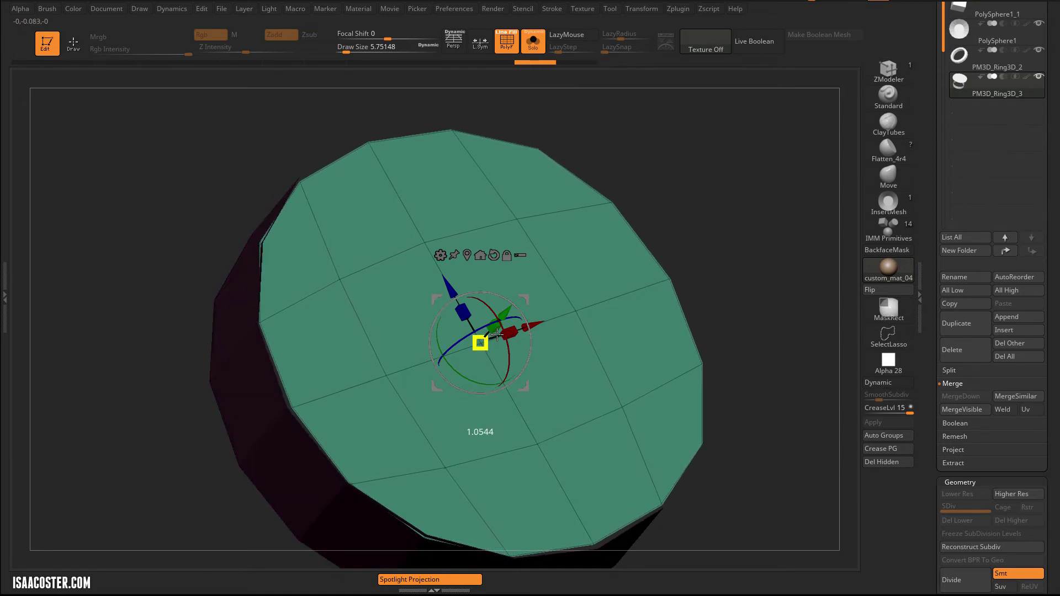
pyautogui.moveTo(749, 197); pyautogui.dragTo(671, 160)
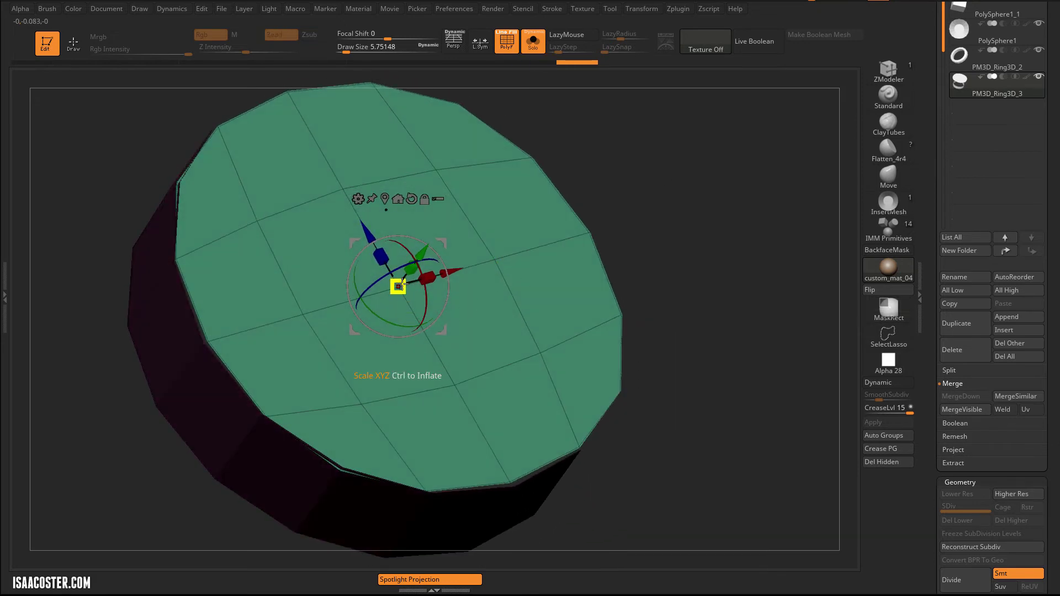
pyautogui.moveTo(402, 285); pyautogui.dragTo(399, 294)
pyautogui.press('q')
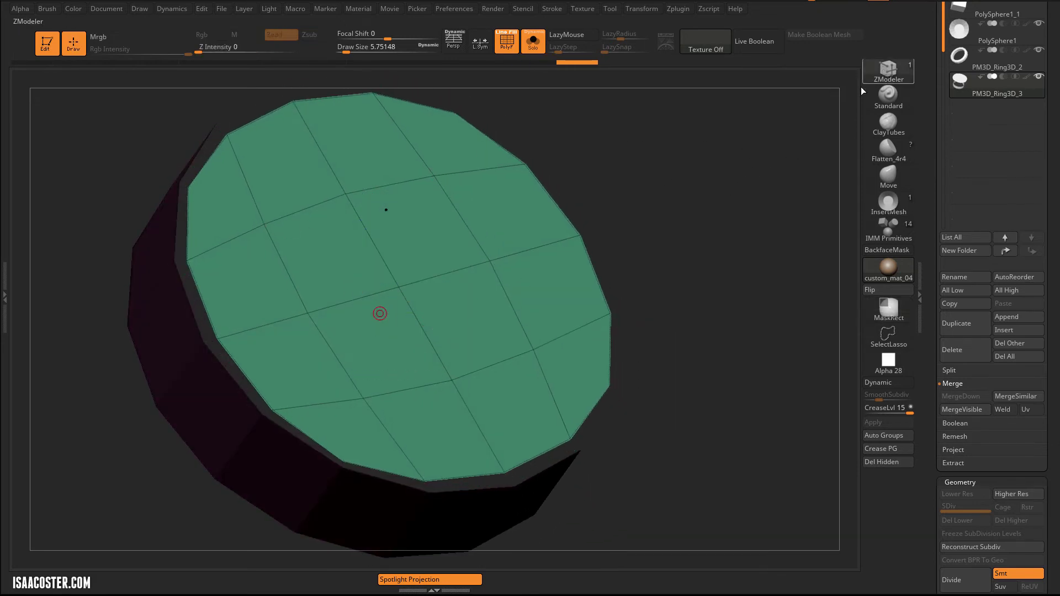
# Step: Try to join the cap's outer points to the band's rim points one by one with the ZModeler Stitch point action
pyautogui.moveTo(720, 178)
pyautogui.mouseDown()
pyautogui.moveTo(379, 182)
pyautogui.moveTo(149, 279)
pyautogui.moveTo(83, 204)
pyautogui.moveTo(135, 210)
pyautogui.moveTo(145, 248)
pyautogui.mouseUp()
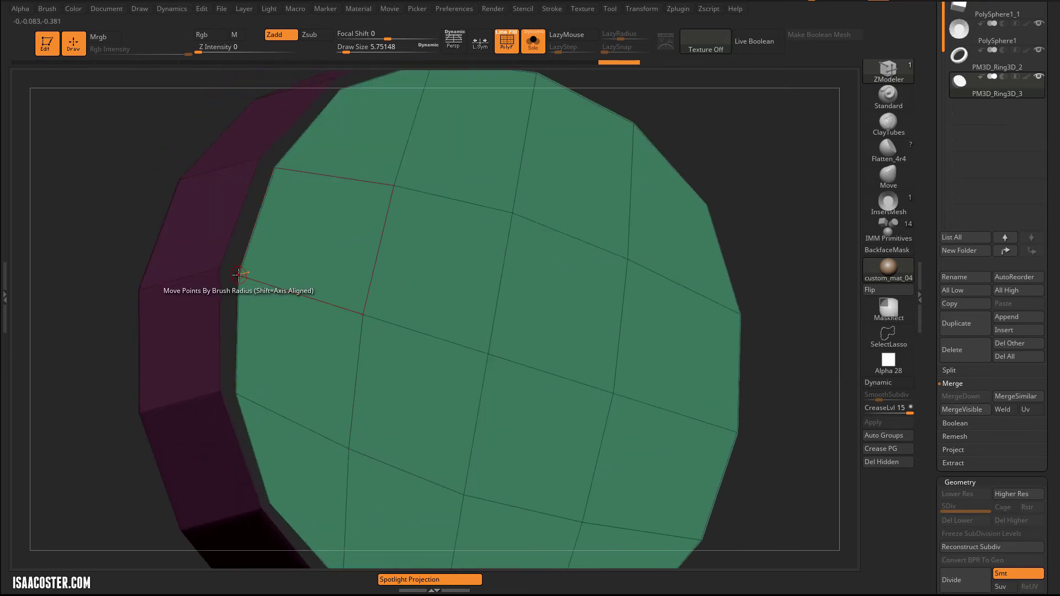
pyautogui.press('space')
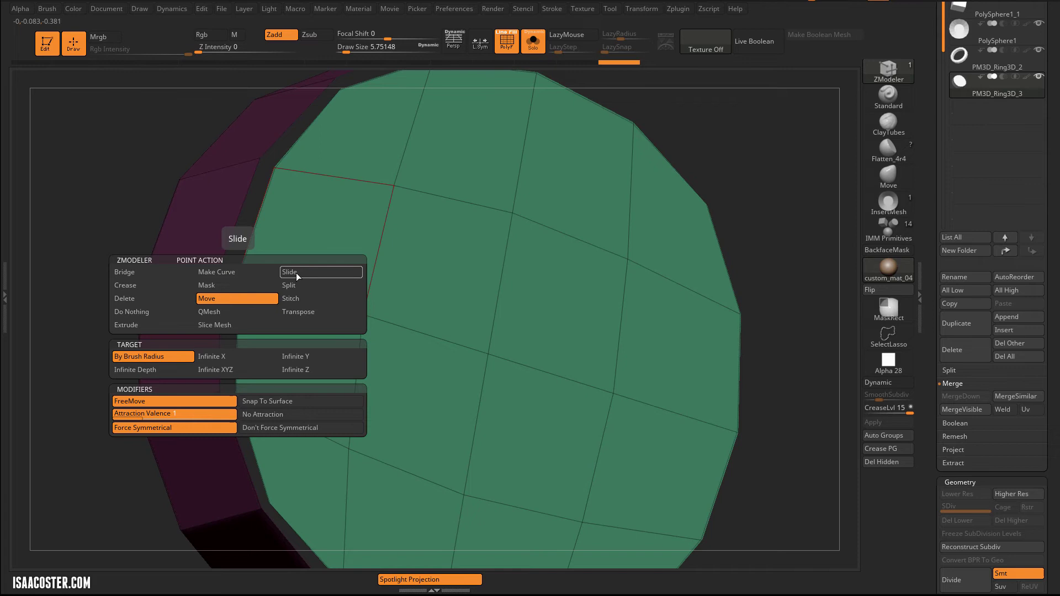
pyautogui.click(296, 299)
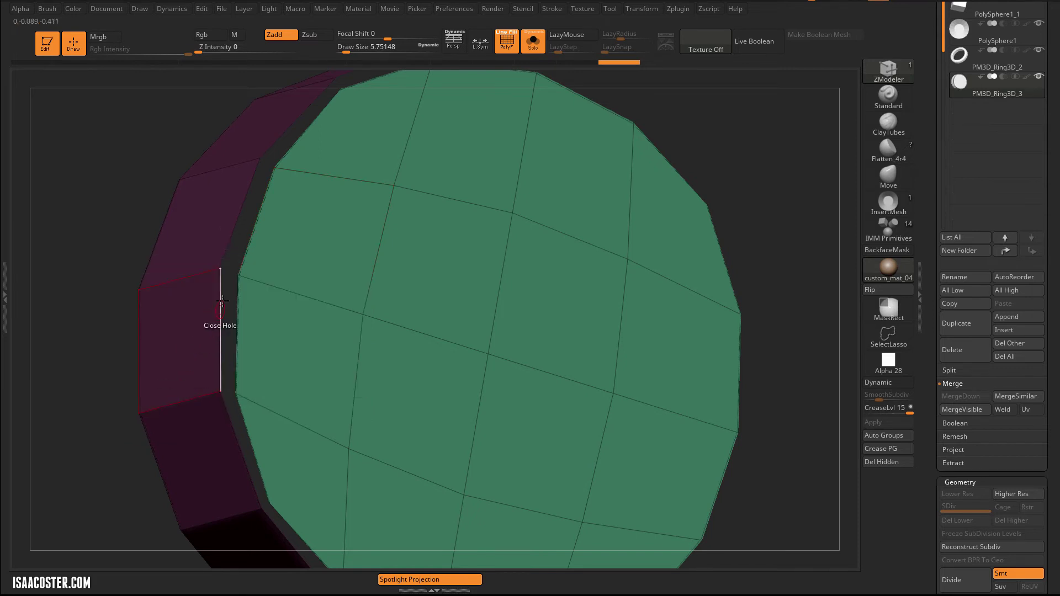
pyautogui.click(218, 269)
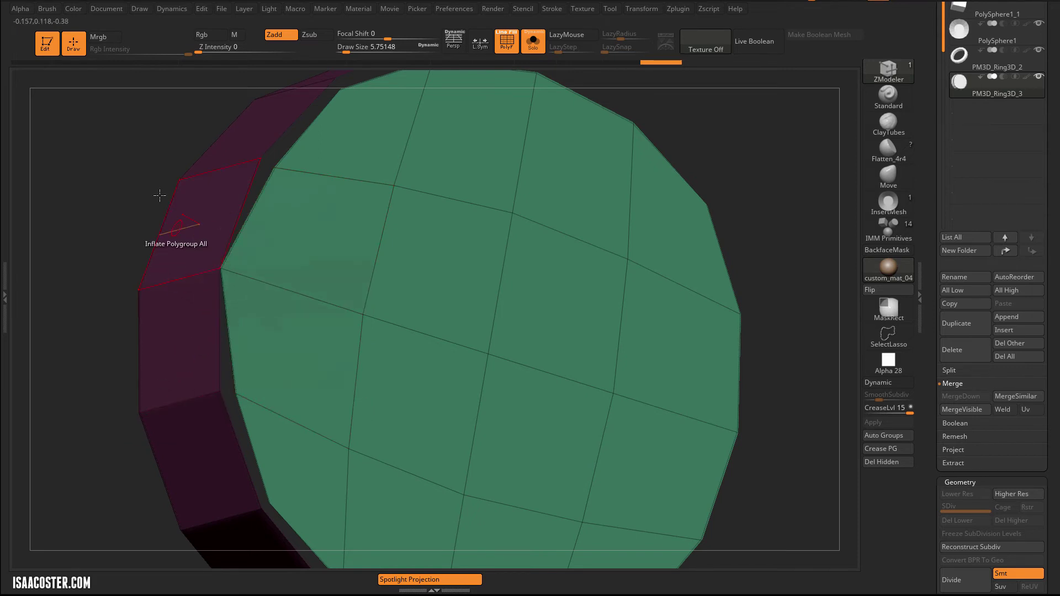
pyautogui.moveTo(111, 135); pyautogui.dragTo(112, 160)
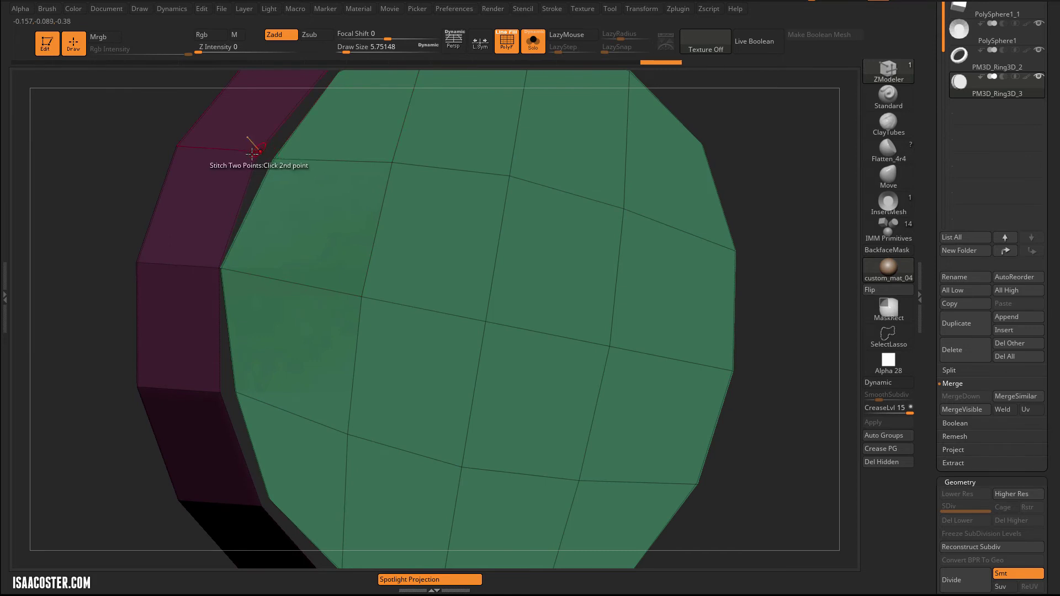
pyautogui.click(254, 153)
pyautogui.keyDown('alt'); pyautogui.moveTo(99, 206); pyautogui.dragTo(60, 382); pyautogui.keyUp('alt')
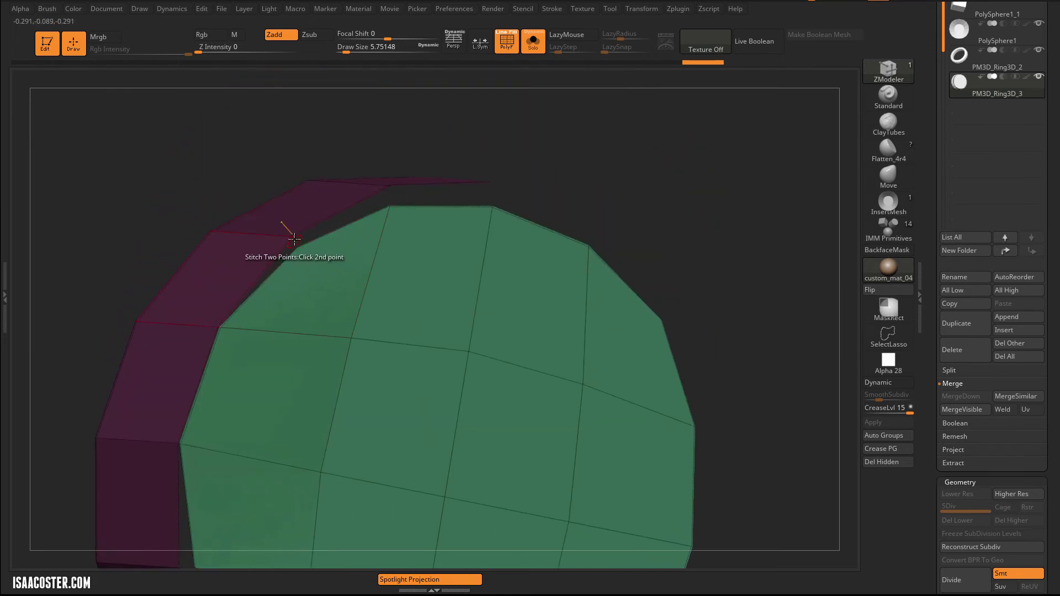
pyautogui.moveTo(279, 165)
pyautogui.mouseDown()
pyautogui.moveTo(232, 138)
pyautogui.moveTo(263, 164)
pyautogui.mouseUp()
pyautogui.hotkey('ctrl', 'z')
pyautogui.hotkey('ctrl', 'z')
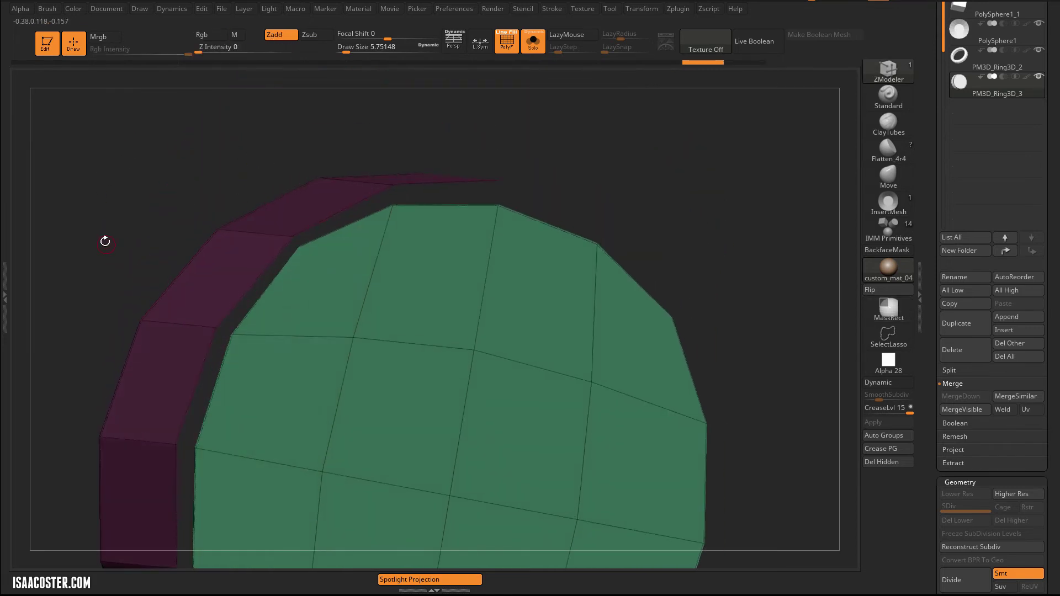
# Step: Scale the cap up uniformly so its outline nearly meets the band's rim, and check the fit from an angle
pyautogui.keyDown('alt'); pyautogui.moveTo(105, 242); pyautogui.dragTo(77, 183); pyautogui.keyUp('alt')
pyautogui.press('w')
pyautogui.keyDown('ctrl'); pyautogui.click(260, 418); pyautogui.keyUp('ctrl')
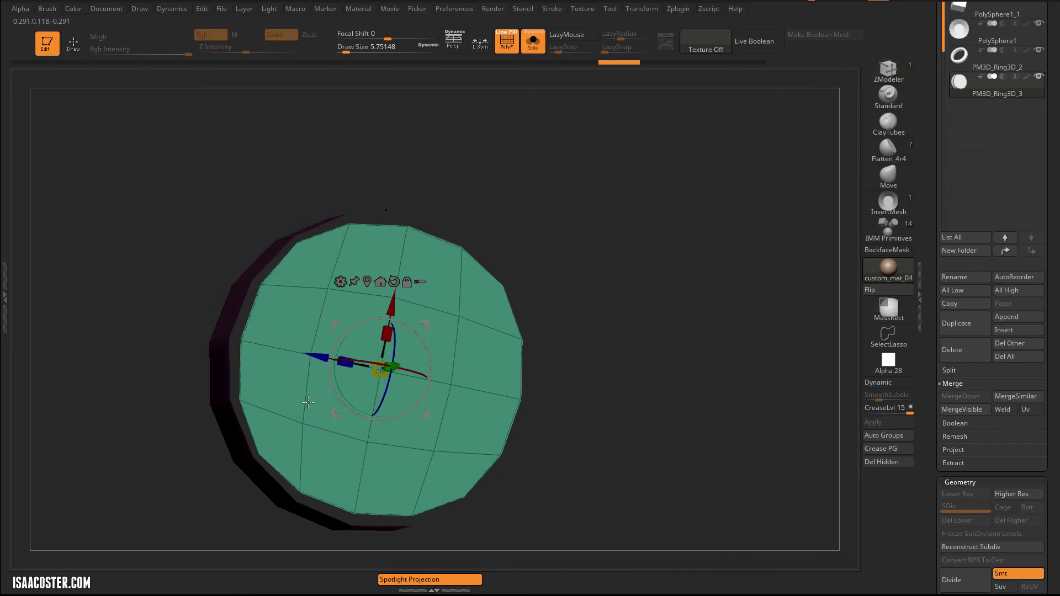
pyautogui.moveTo(379, 374); pyautogui.dragTo(371, 381)
pyautogui.moveTo(629, 260); pyautogui.dragTo(791, 312)
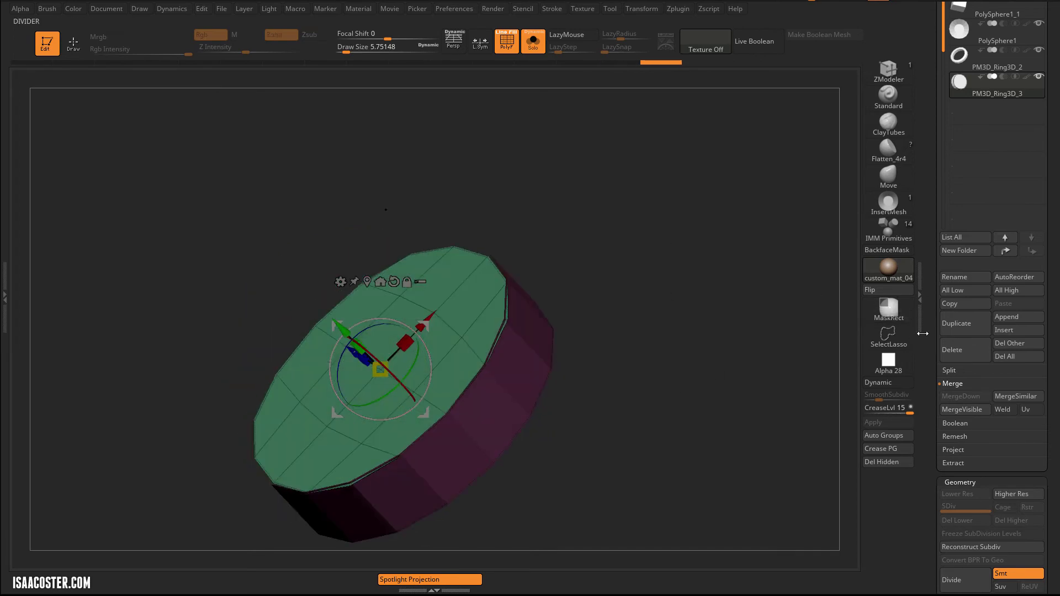
# Step: Weld the cap's outer points to the band's rim with WeldPoints, using a WeldDist of about 31.7
pyautogui.moveTo(929, 352); pyautogui.dragTo(944, 254)
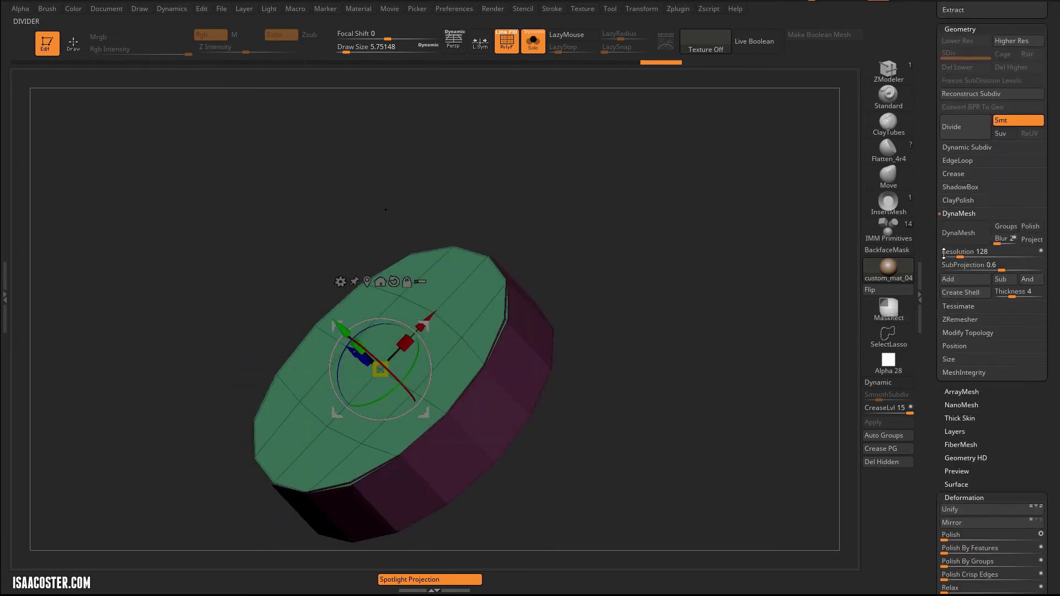
pyautogui.click(968, 333)
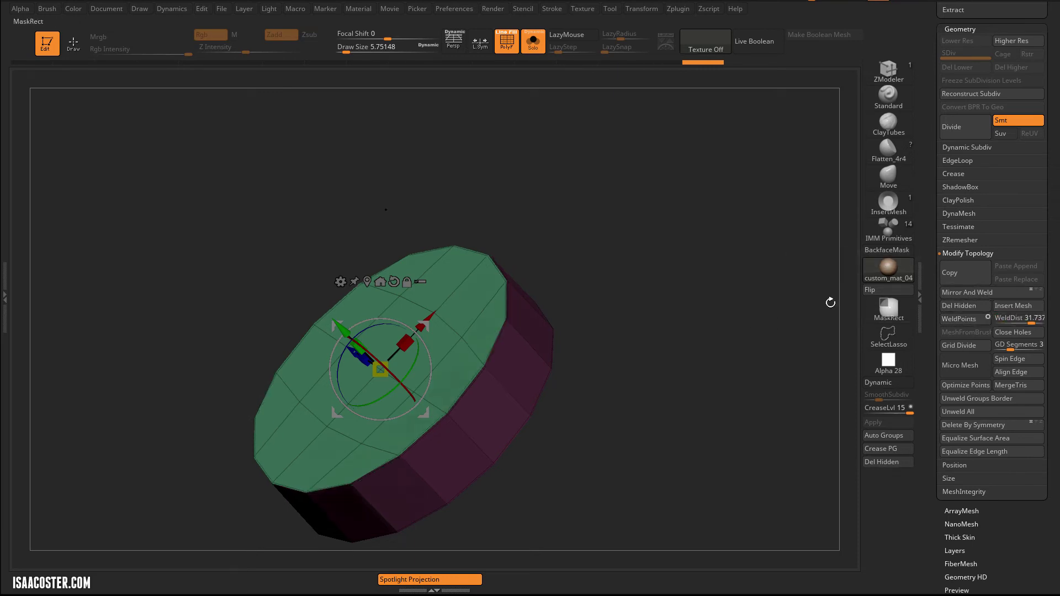
# Step: Turn on the dynamic subdivision preview for the plug, show the other subtools again, and hide PolySphere1_1
pyautogui.moveTo(726, 331); pyautogui.dragTo(577, 359)
pyautogui.press('d')
pyautogui.click(534, 43)
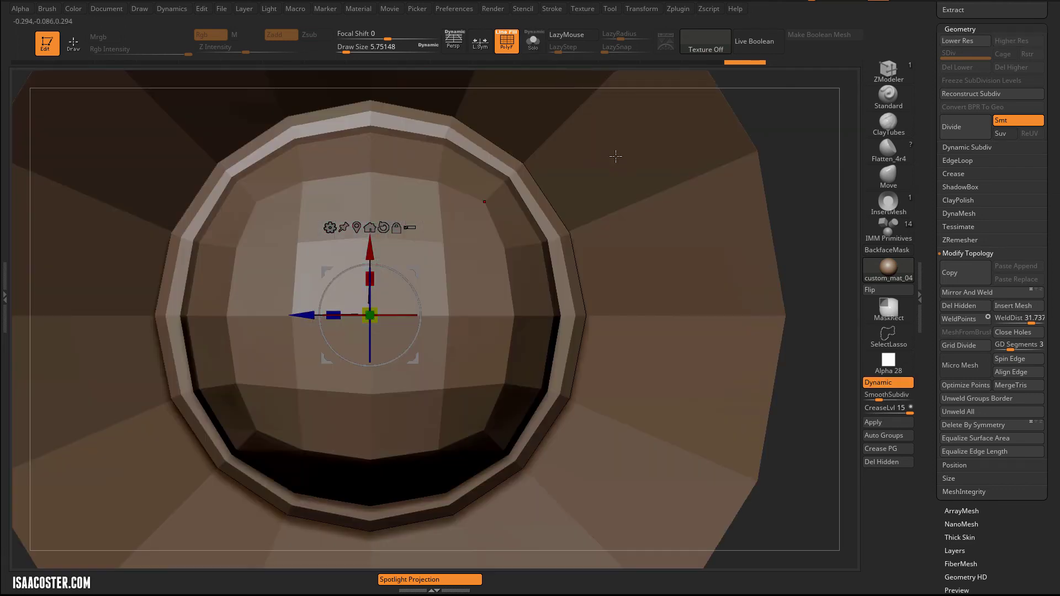
pyautogui.moveTo(931, 111); pyautogui.dragTo(931, 232)
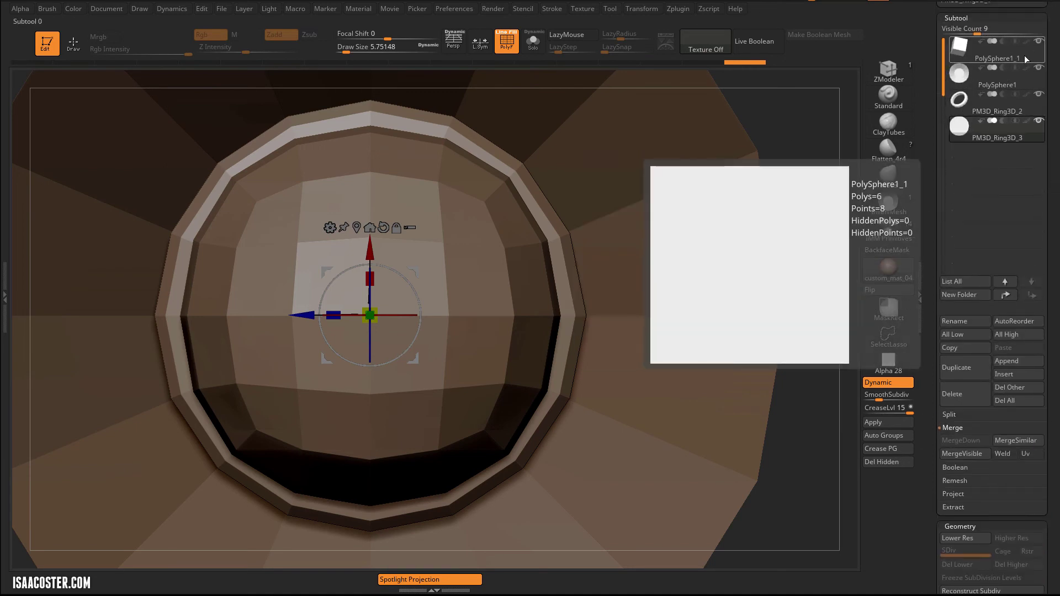
pyautogui.click(1039, 41)
pyautogui.keyDown('alt'); pyautogui.moveTo(811, 153); pyautogui.dragTo(757, 105); pyautogui.keyUp('alt')
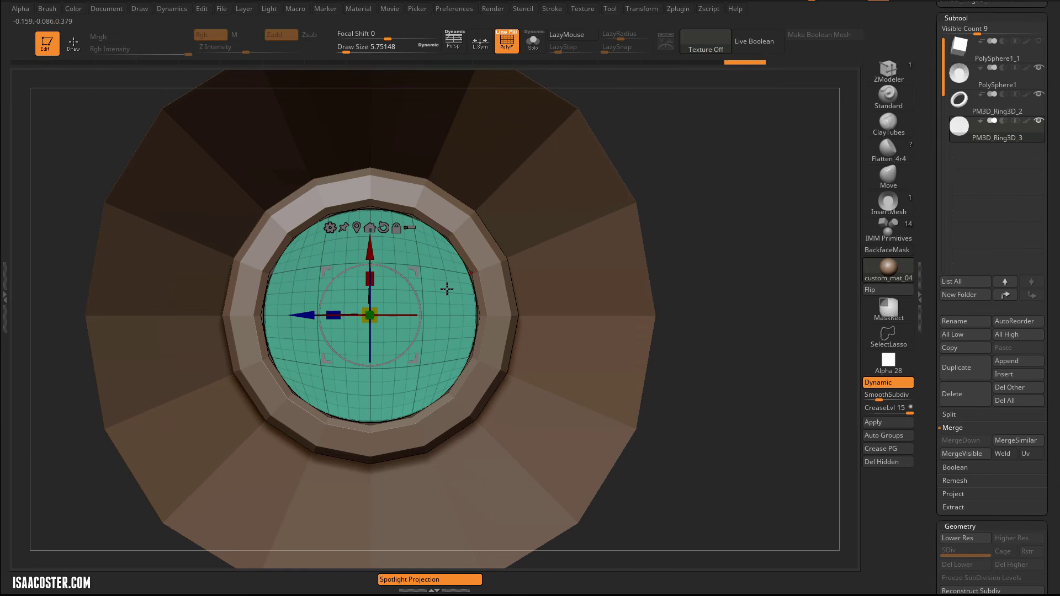
# Step: Turn on dynamic subdivision for PM3D_Ring3D_2 and PolySphere1, and scale the PM3D_Ring3D_3 plug down uniformly to about 0.91
pyautogui.keyDown('alt'); pyautogui.click(479, 256); pyautogui.keyUp('alt')
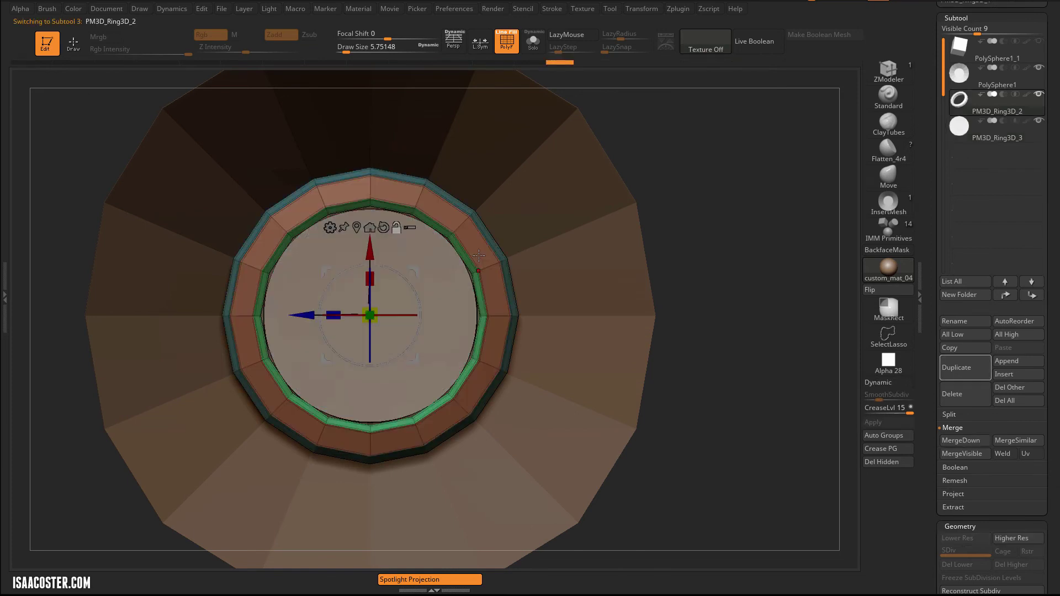
pyautogui.keyDown('alt'); pyautogui.click(526, 245); pyautogui.keyUp('alt')
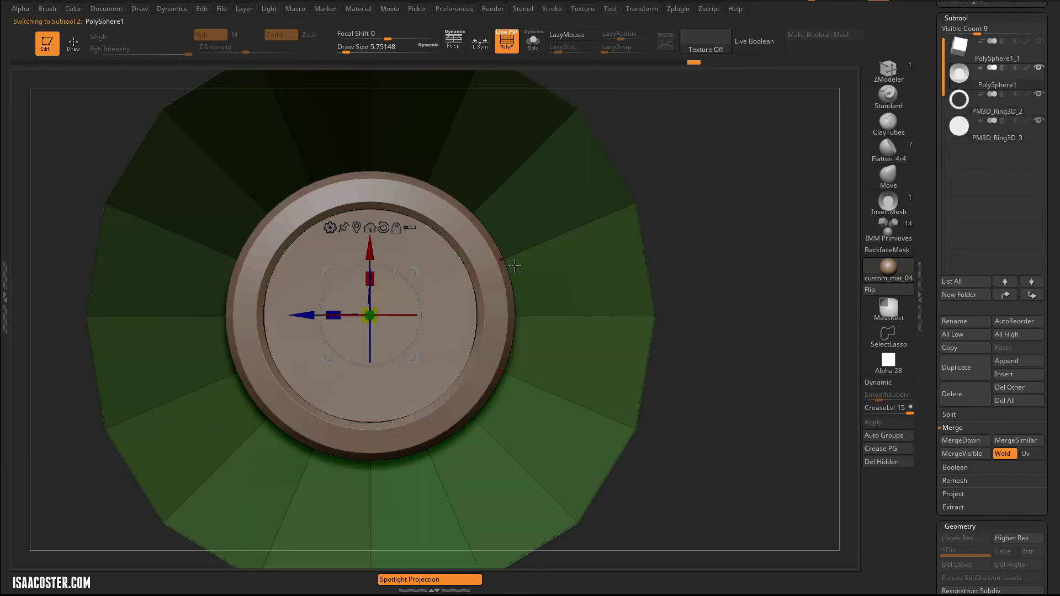
pyautogui.keyDown('alt'); pyautogui.click(442, 300); pyautogui.keyUp('alt')
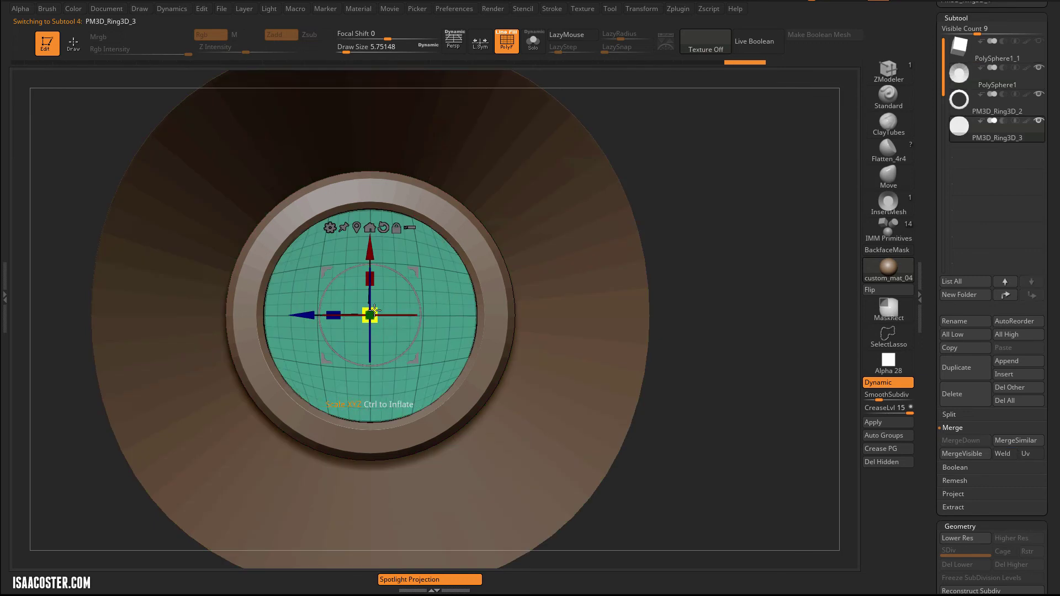
pyautogui.moveTo(374, 309); pyautogui.dragTo(372, 320)
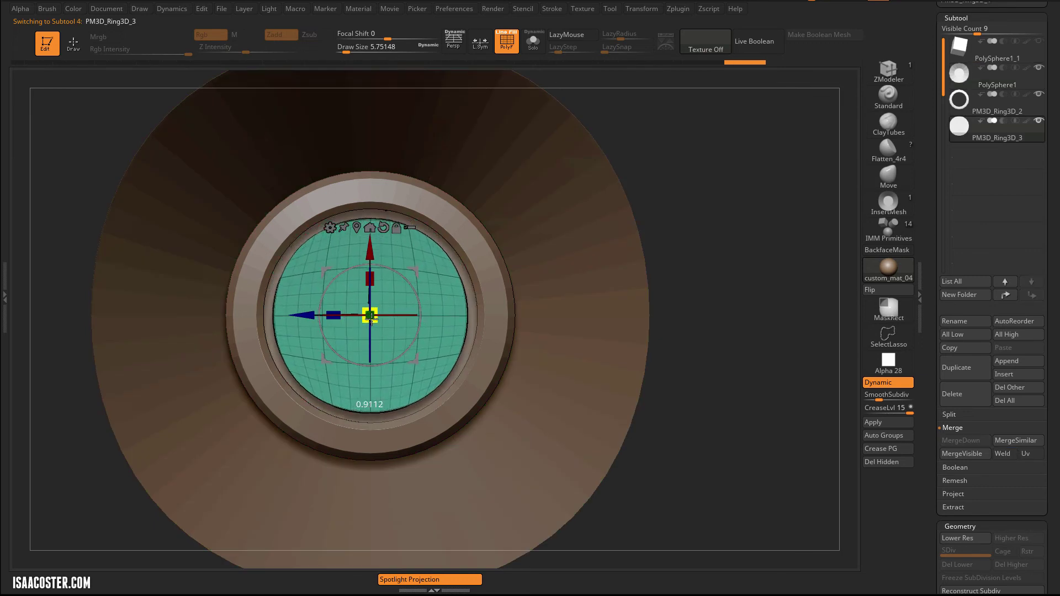
# Step: Isolate the plug without smoothing and insert an edge loop around its side wall close to the top with ZModeler
pyautogui.click(534, 39)
pyautogui.rightClick(634, 137)
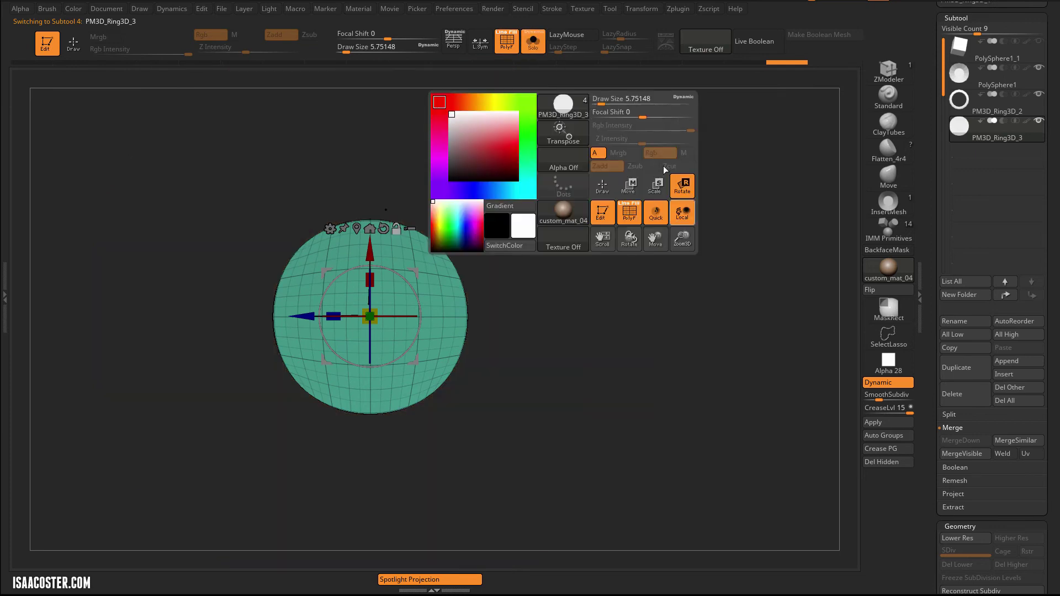
pyautogui.moveTo(629, 353); pyautogui.dragTo(592, 283, button='right')
pyautogui.hotkey('shift', 'f')
pyautogui.hotkey('shift', 'd')
pyautogui.hotkey('shift', 'f')
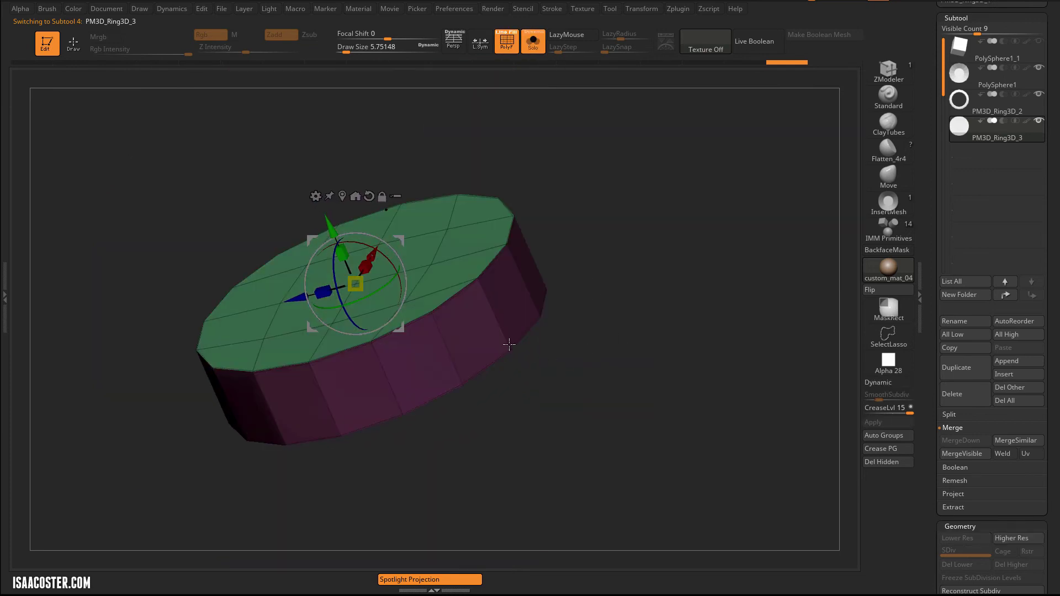
pyautogui.click(897, 68)
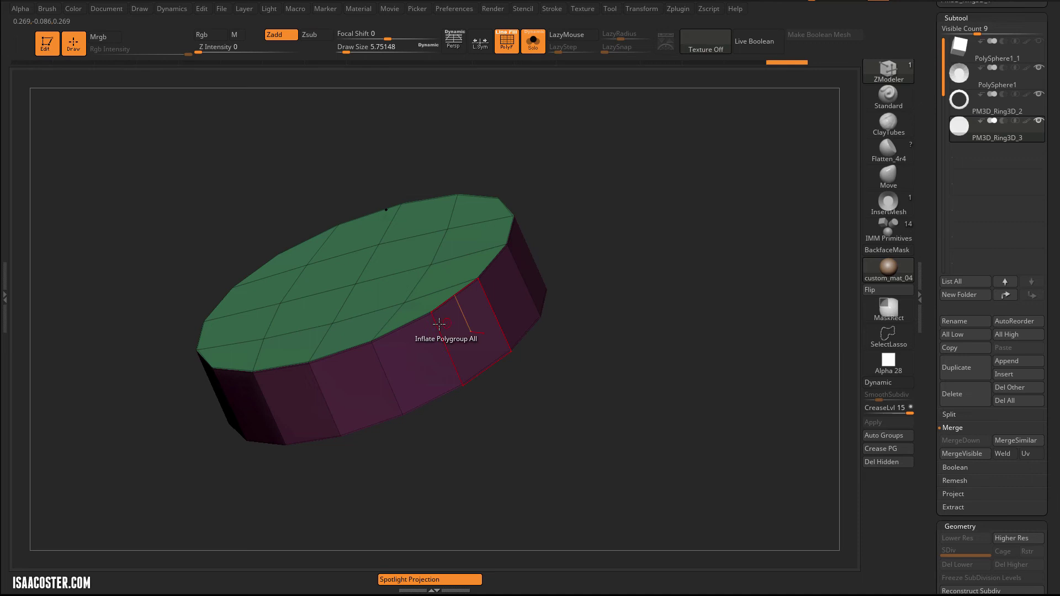
pyautogui.press('space')
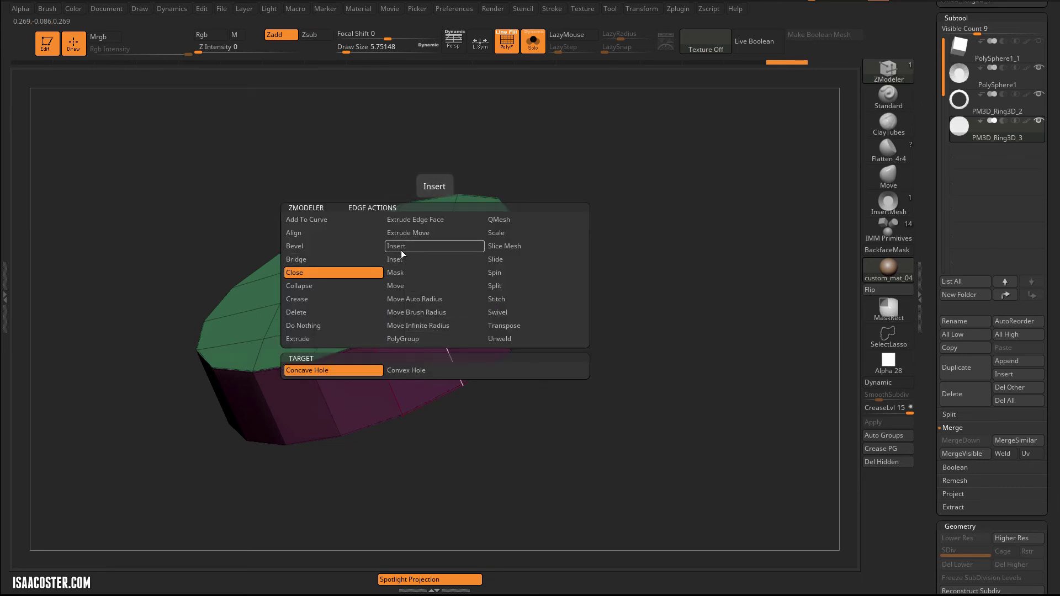
pyautogui.click(401, 250)
# Step: Give the side band below the new loop its own polygroup and inflate it outward to form a chamfer under the top
pyautogui.keyDown('ctrl'); pyautogui.keyDown('shift'); pyautogui.click(452, 358); pyautogui.keyUp('shift'); pyautogui.keyUp('ctrl')
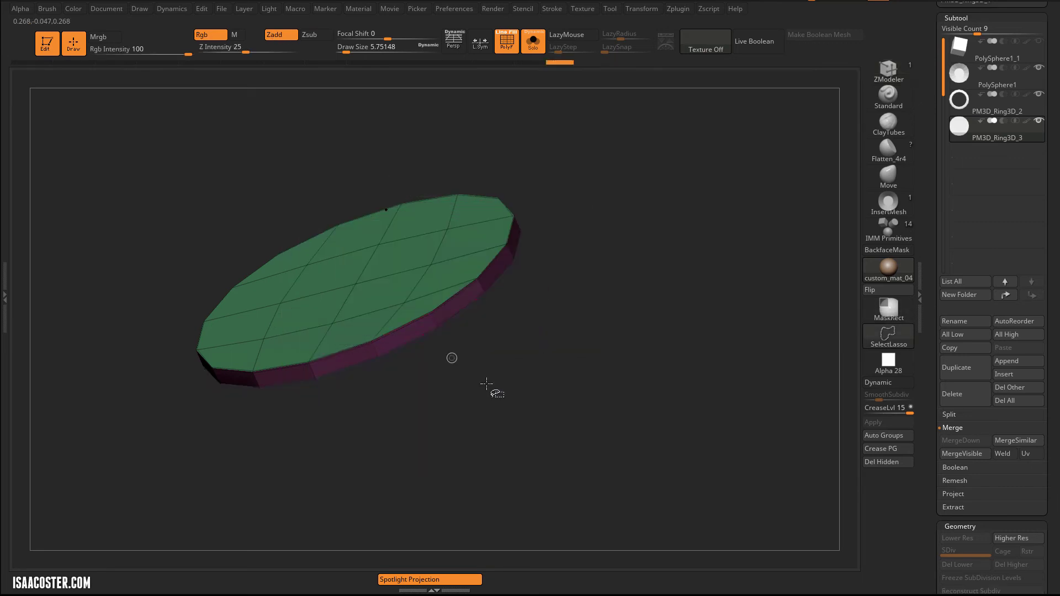
pyautogui.keyDown('ctrl'); pyautogui.keyDown('shift'); pyautogui.moveTo(606, 385); pyautogui.dragTo(581, 439); pyautogui.keyUp('shift'); pyautogui.keyUp('ctrl')
pyautogui.hotkey('ctrl', 'w')
pyautogui.keyDown('ctrl'); pyautogui.keyDown('shift'); pyautogui.click(591, 396); pyautogui.keyUp('shift'); pyautogui.keyUp('ctrl')
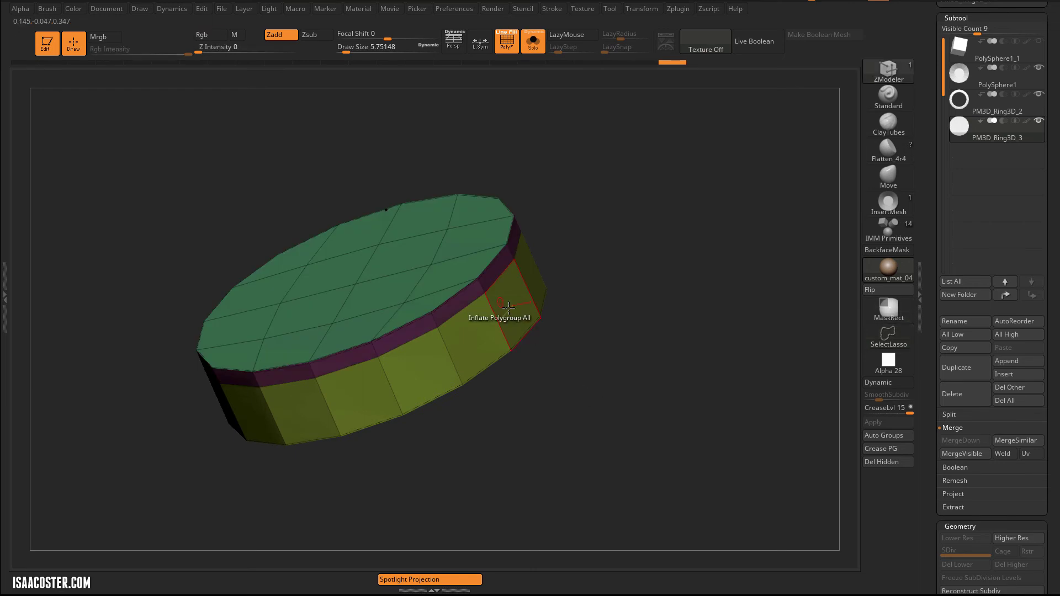
pyautogui.moveTo(512, 304); pyautogui.dragTo(803, 316)
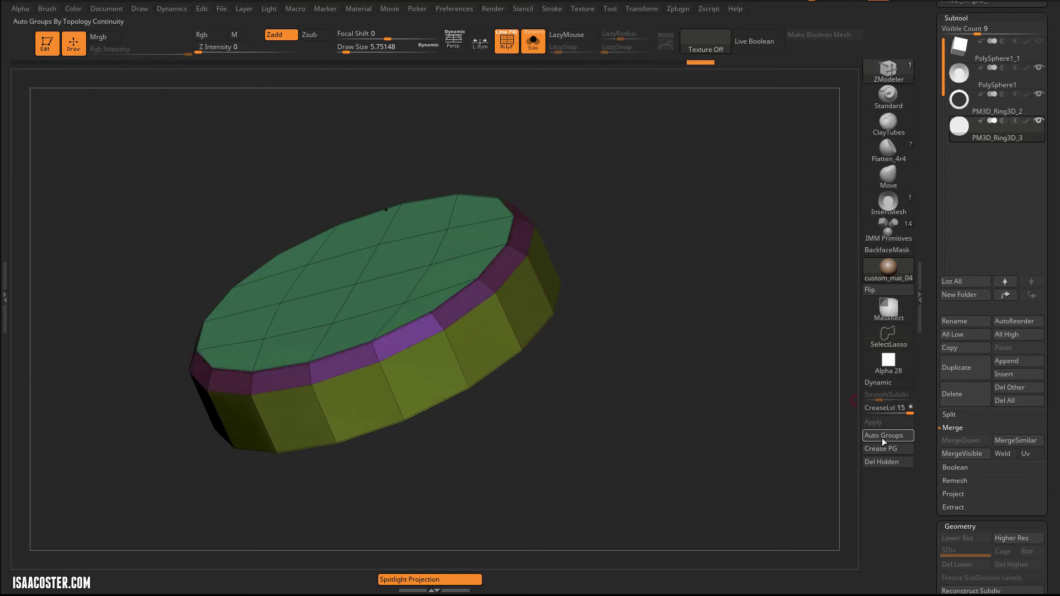
# Step: Crease the plug along its polygroup borders and preview it smoothed inside the ring with the wireframe off
pyautogui.click(881, 452)
pyautogui.press('d')
pyautogui.moveTo(710, 265); pyautogui.dragTo(548, 63)
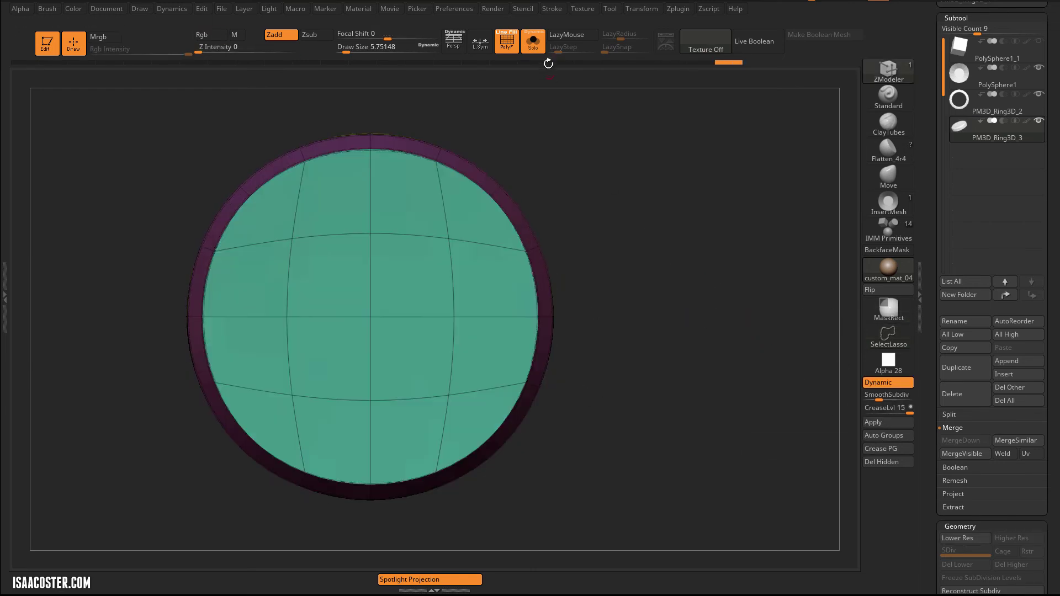
pyautogui.click(534, 42)
pyautogui.hotkey('shift', 'f')
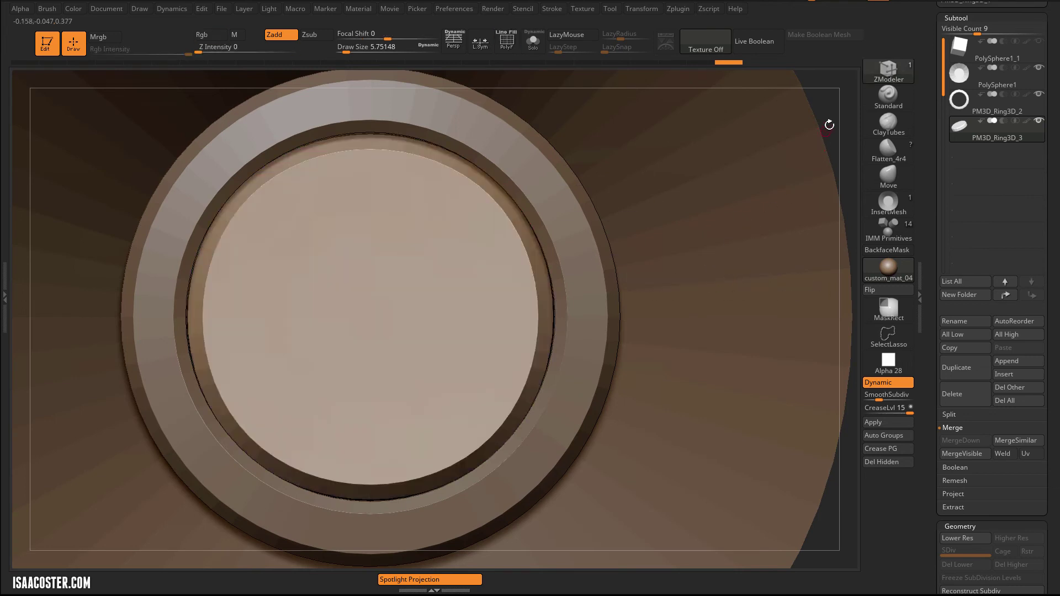
pyautogui.keyDown('alt'); pyautogui.moveTo(835, 113); pyautogui.dragTo(796, 74); pyautogui.keyUp('alt')
# Step: Scale the plug down slightly to leave an even gap to the ring, and check the fit from an angle
pyautogui.press('w')
pyautogui.moveTo(373, 310); pyautogui.dragTo(375, 310)
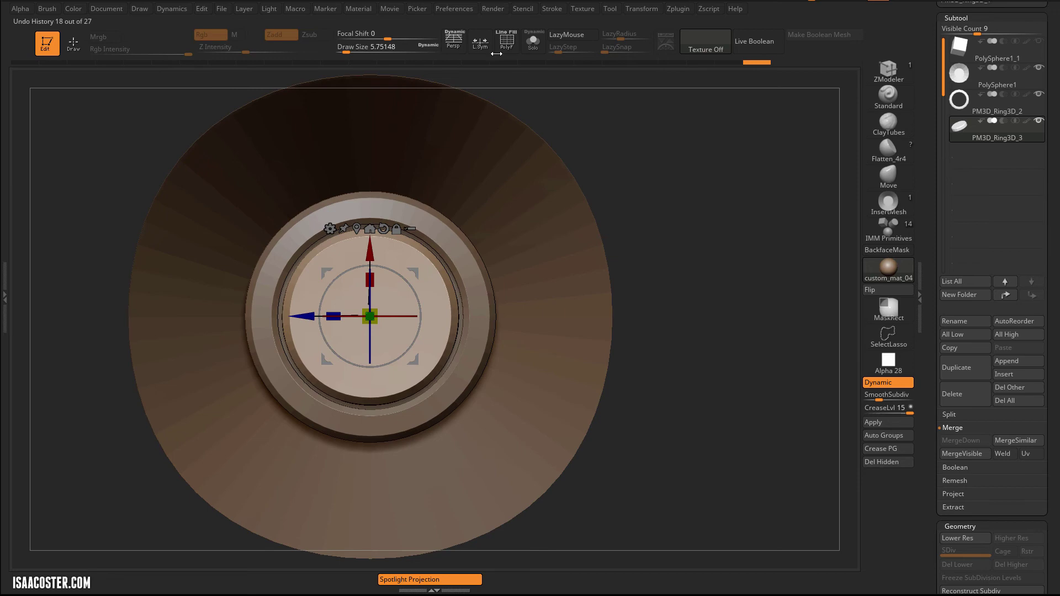
pyautogui.moveTo(612, 132); pyautogui.dragTo(604, 199)
pyautogui.hotkey('shift', 'f')
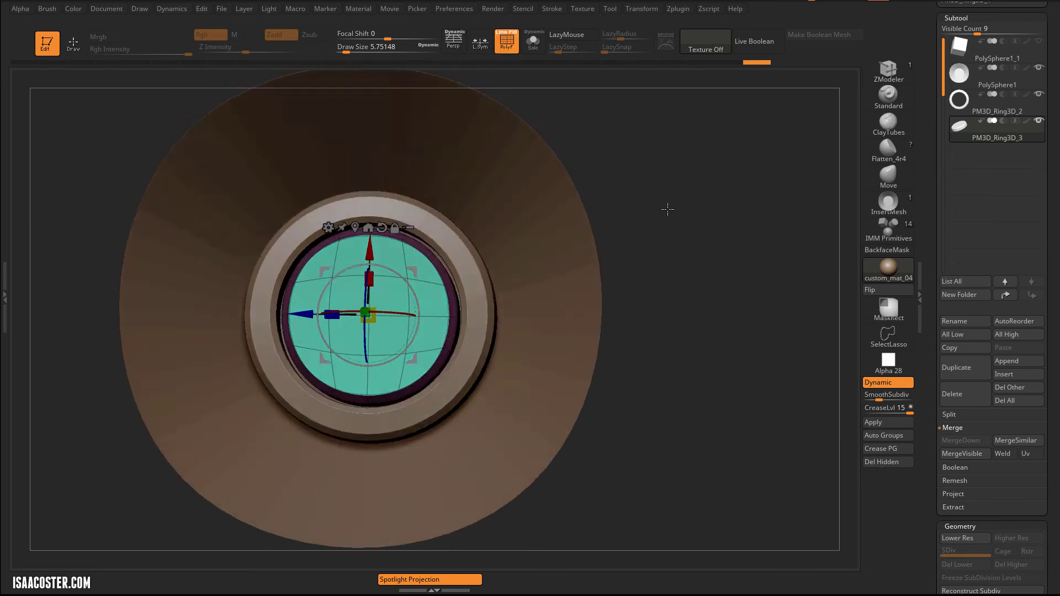
pyautogui.press('q')
pyautogui.moveTo(668, 210)
pyautogui.keyDown('shift'); pyautogui.mouseDown()
pyautogui.moveTo(670, 256)
pyautogui.moveTo(669, 230)
pyautogui.moveTo(563, 83)
pyautogui.mouseUp(); pyautogui.keyUp('shift')
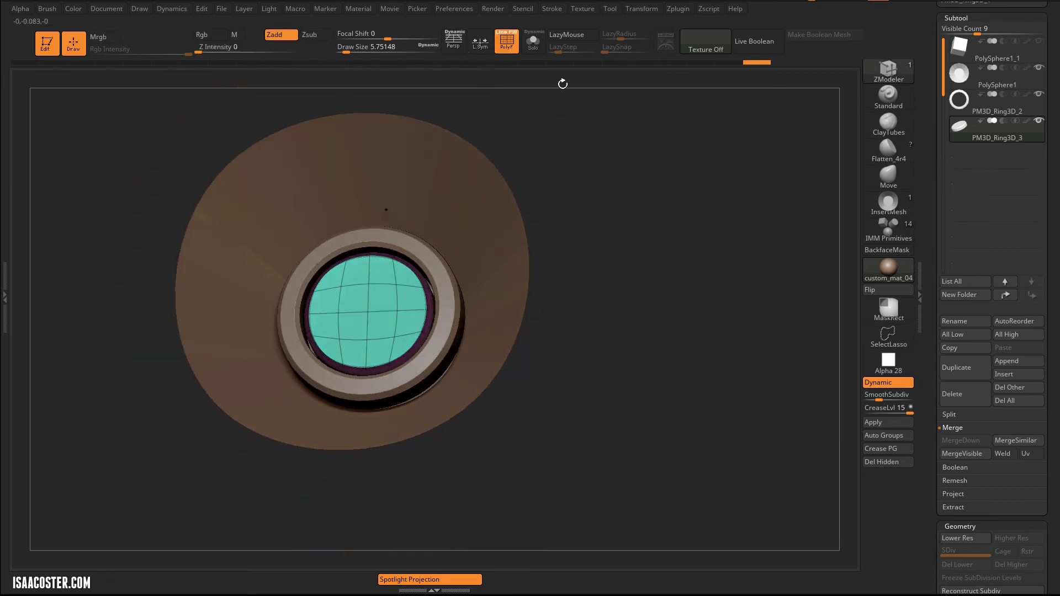
# Step: Isolate the unsmoothed plug and assign the four central faces of its top to their own polygroup
pyautogui.click(533, 49)
pyautogui.moveTo(603, 171); pyautogui.dragTo(604, 156)
pyautogui.hotkey('shift', 'd')
pyautogui.keyDown('alt'); pyautogui.moveTo(546, 265); pyautogui.dragTo(391, 309); pyautogui.keyUp('alt')
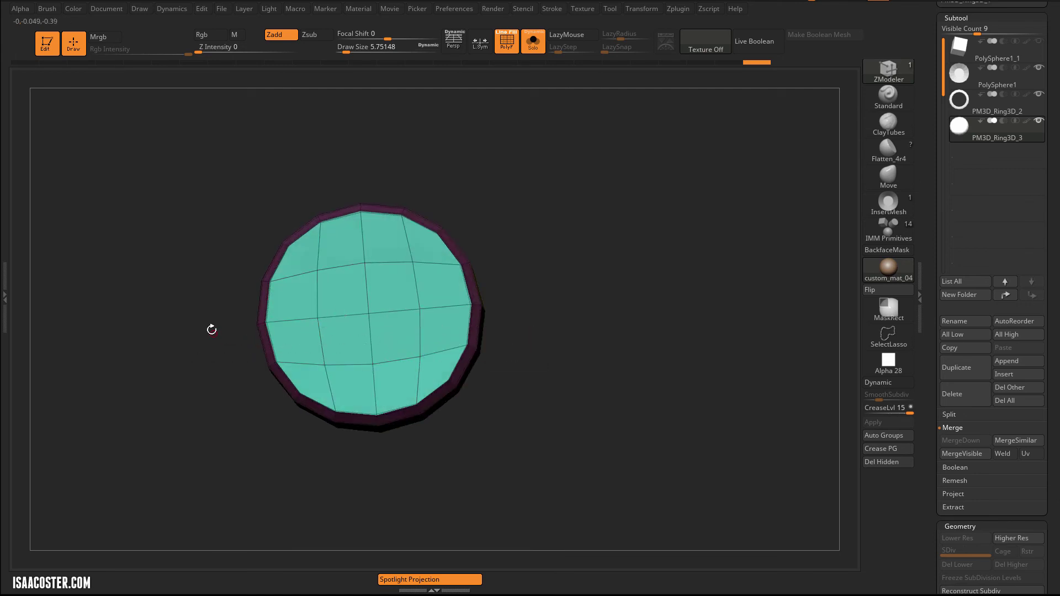
pyautogui.keyDown('alt'); pyautogui.moveTo(212, 330); pyautogui.dragTo(219, 364); pyautogui.keyUp('alt')
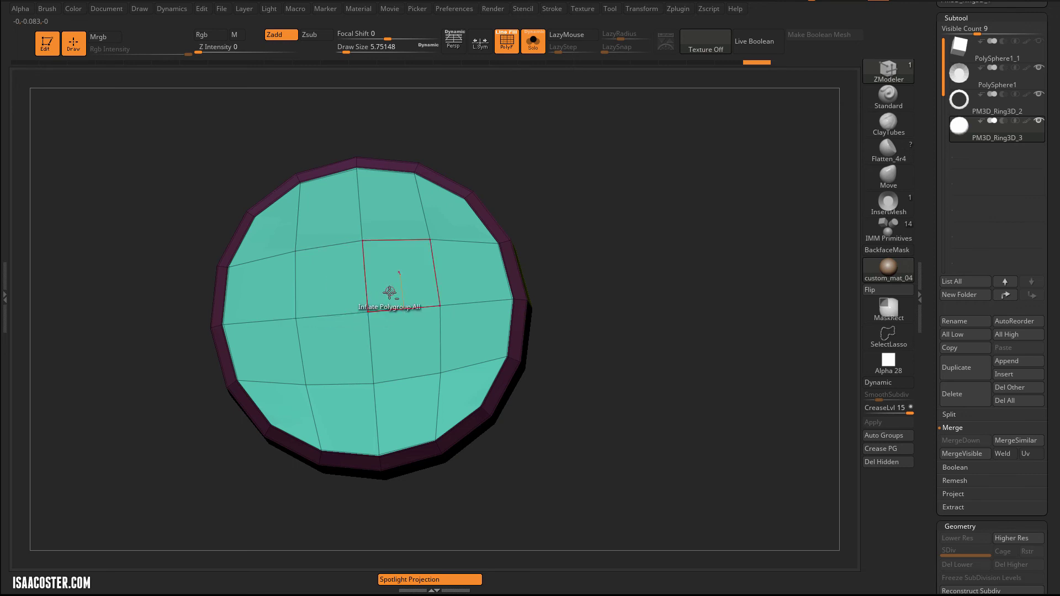
pyautogui.keyDown('alt'); pyautogui.moveTo(384, 293); pyautogui.dragTo(391, 349); pyautogui.keyUp('alt')
pyautogui.moveTo(582, 239); pyautogui.dragTo(580, 219)
pyautogui.keyDown('alt'); pyautogui.moveTo(410, 275); pyautogui.dragTo(397, 334); pyautogui.keyUp('alt')
# Step: Try to stretch the plug horizontally without a mask, and undo the scaling
pyautogui.press('w')
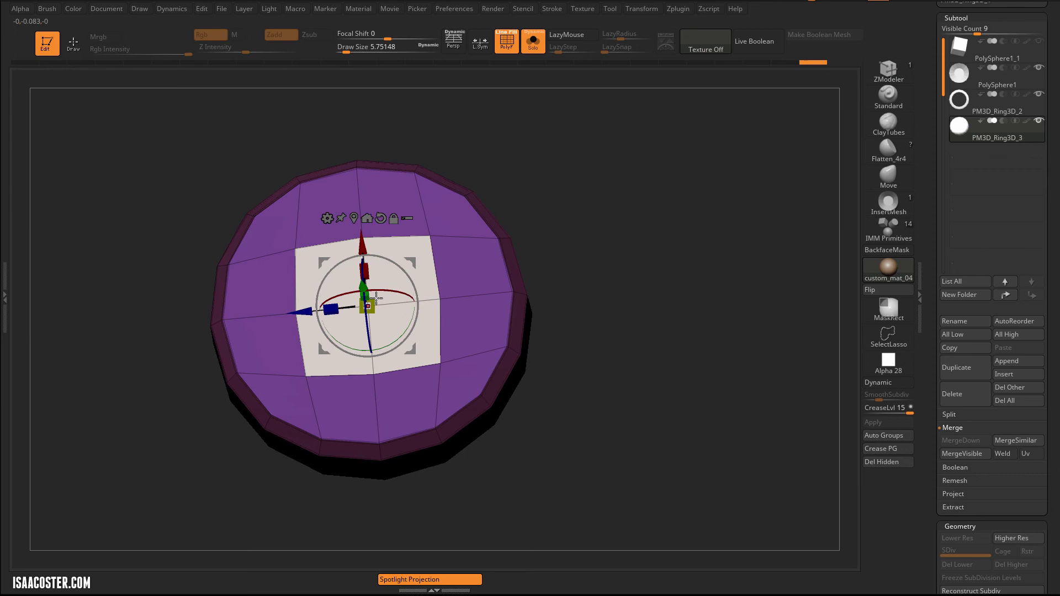
pyautogui.keyDown('shift'); pyautogui.moveTo(534, 209); pyautogui.dragTo(507, 256); pyautogui.keyUp('shift')
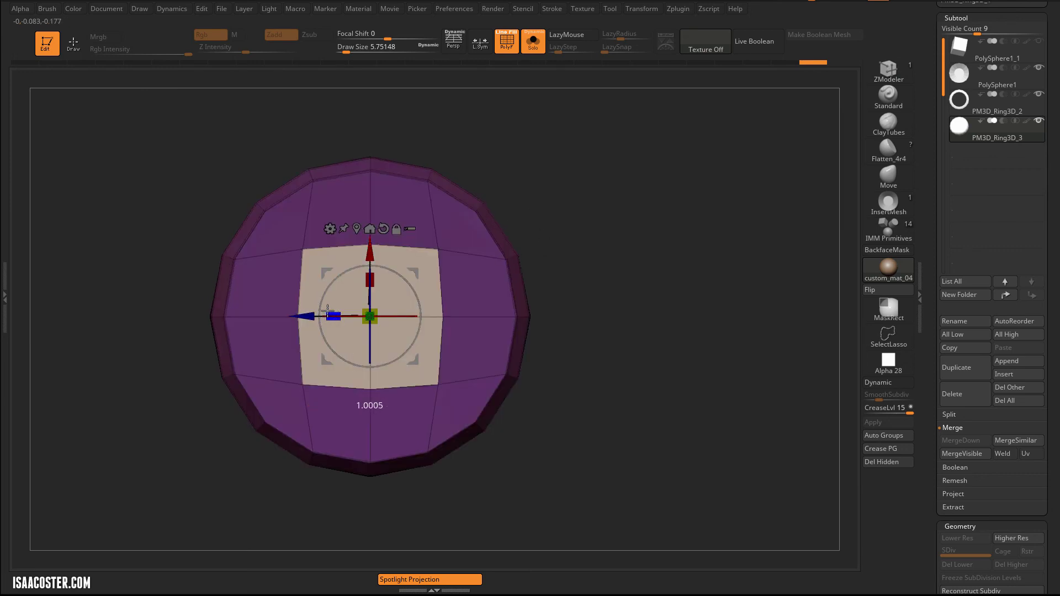
pyautogui.moveTo(328, 311); pyautogui.dragTo(312, 312)
pyautogui.hotkey('ctrl', 'z')
# Step: Mask everything on the plug except its four central top faces by isolating their polygroup and inverting the mask
pyautogui.press('q')
pyautogui.keyDown('ctrl'); pyautogui.keyDown('shift'); pyautogui.click(394, 314); pyautogui.keyUp('shift'); pyautogui.keyUp('ctrl')
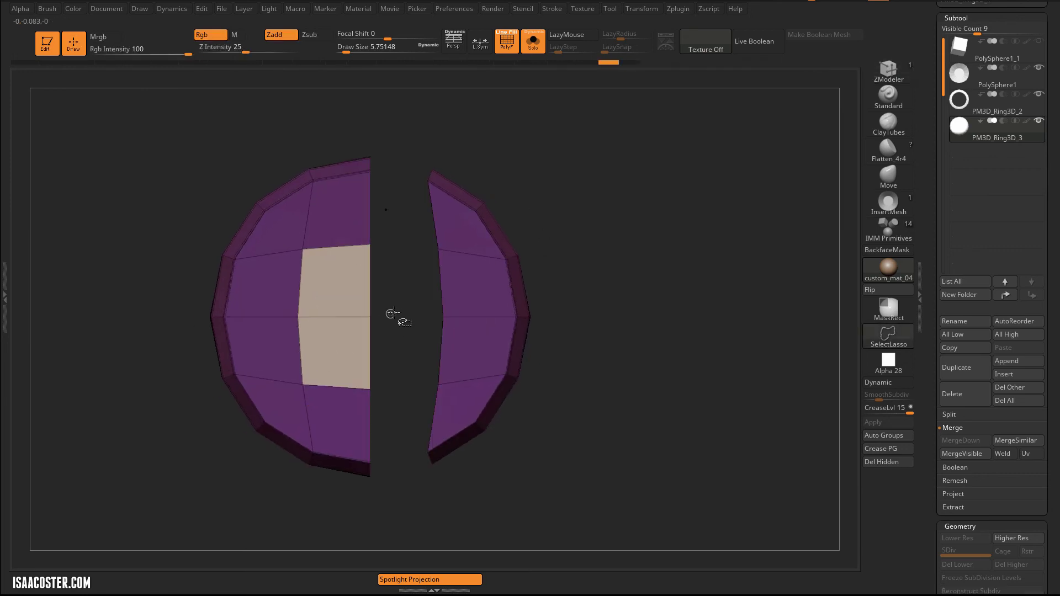
pyautogui.keyDown('ctrl'); pyautogui.keyDown('shift'); pyautogui.click(391, 314); pyautogui.keyUp('shift'); pyautogui.keyUp('ctrl')
pyautogui.keyDown('ctrl'); pyautogui.keyDown('shift'); pyautogui.click(370, 318); pyautogui.keyUp('shift'); pyautogui.keyUp('ctrl')
pyautogui.keyDown('ctrl'); pyautogui.click(551, 267); pyautogui.keyUp('ctrl')
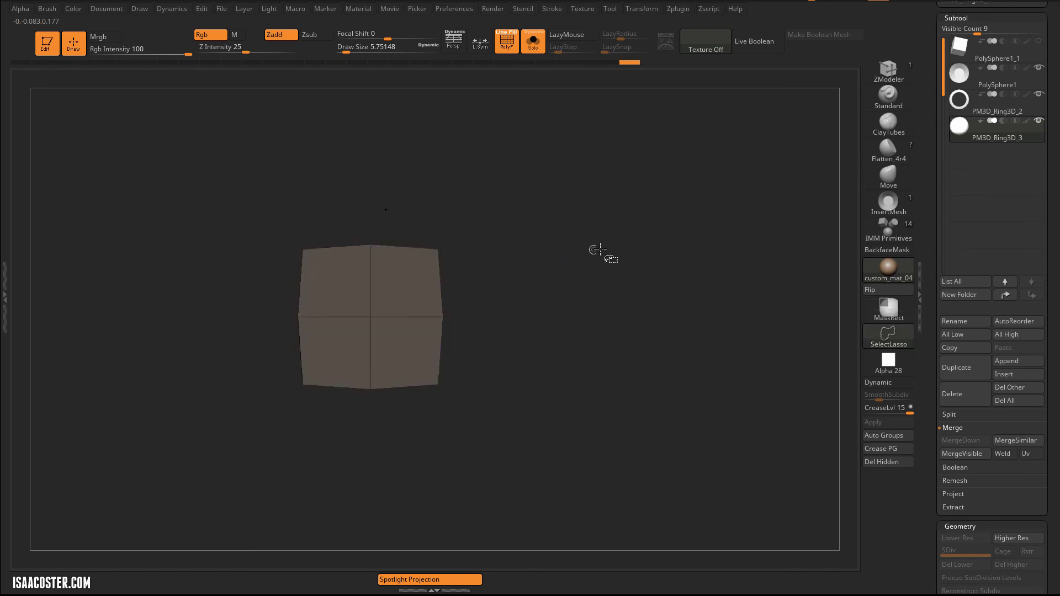
pyautogui.keyDown('ctrl'); pyautogui.keyDown('shift'); pyautogui.click(597, 251); pyautogui.keyUp('shift'); pyautogui.keyUp('ctrl')
pyautogui.keyDown('ctrl'); pyautogui.click(621, 243); pyautogui.keyUp('ctrl')
# Step: Scale the unmasked central patch wider horizontally and narrower vertically to form a long rectangular strip
pyautogui.press('w')
pyautogui.moveTo(332, 316); pyautogui.dragTo(318, 317)
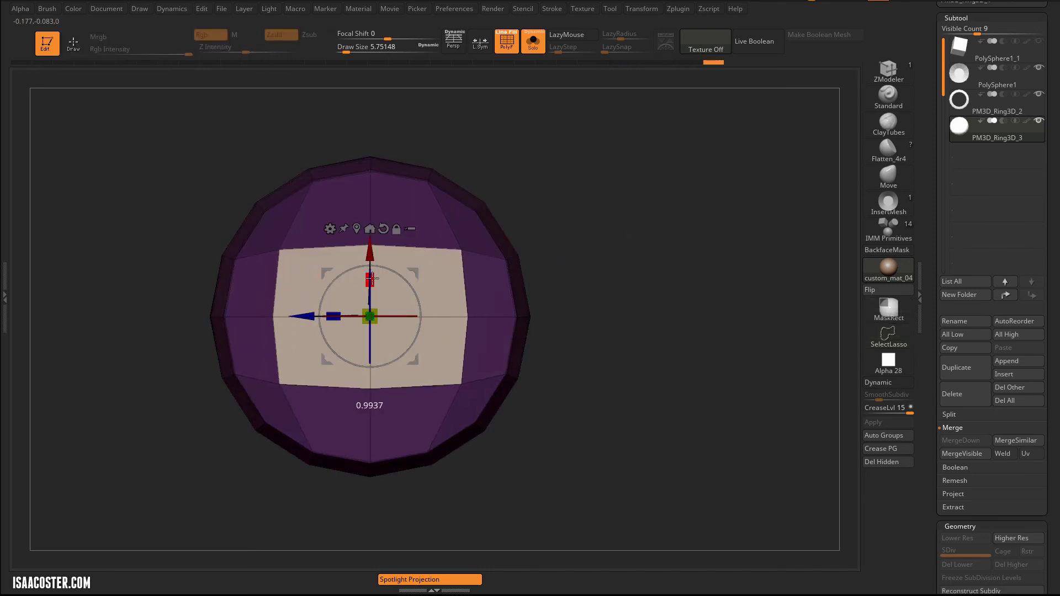
pyautogui.moveTo(371, 279); pyautogui.dragTo(321, 312)
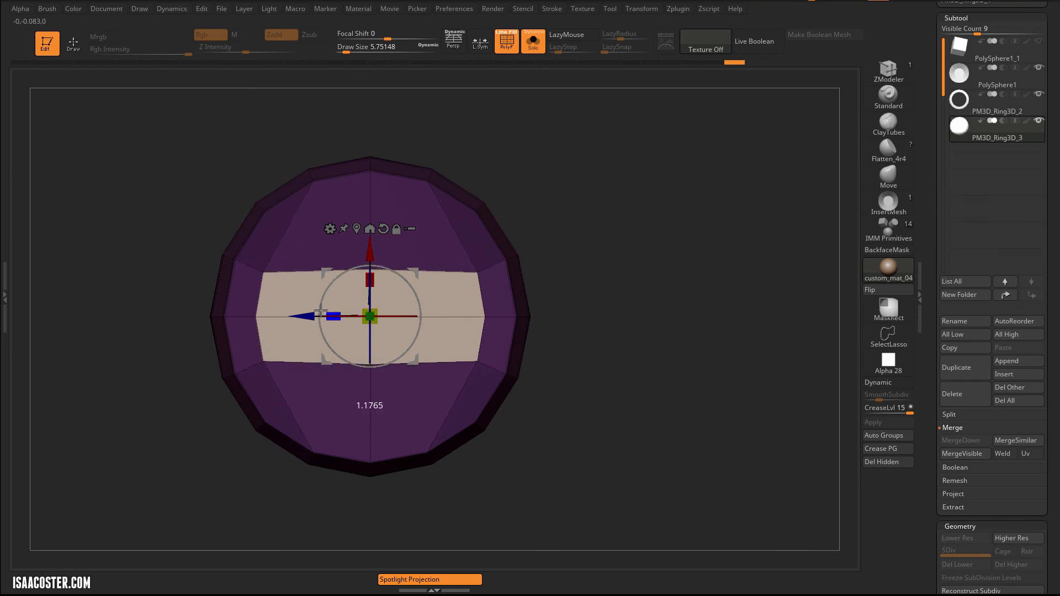
pyautogui.moveTo(364, 281); pyautogui.dragTo(364, 285)
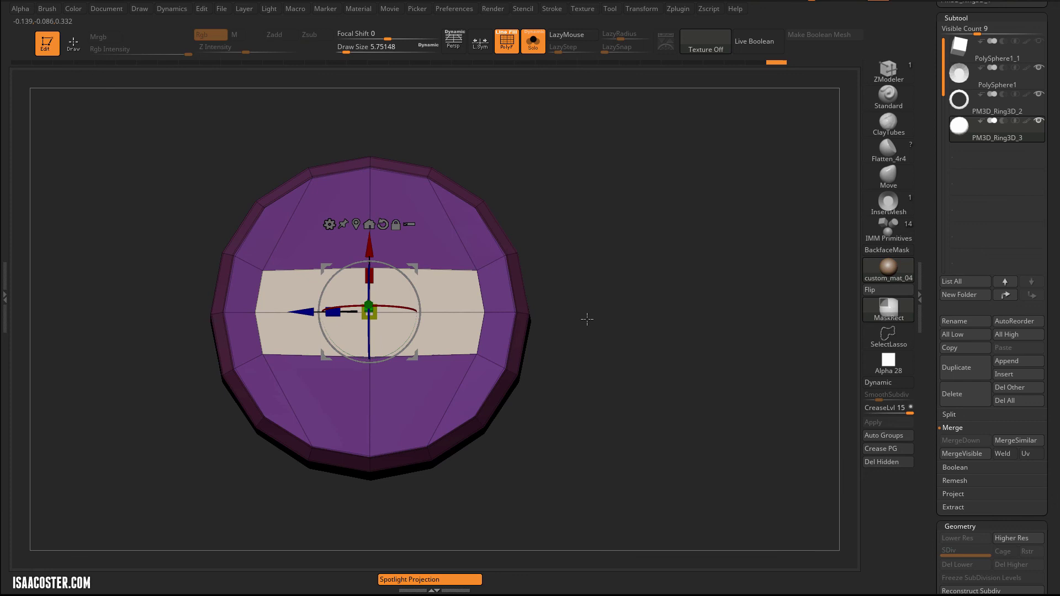
# Step: Mask the whole plug except the points along the lower long edge of the central strip
pyautogui.press('q')
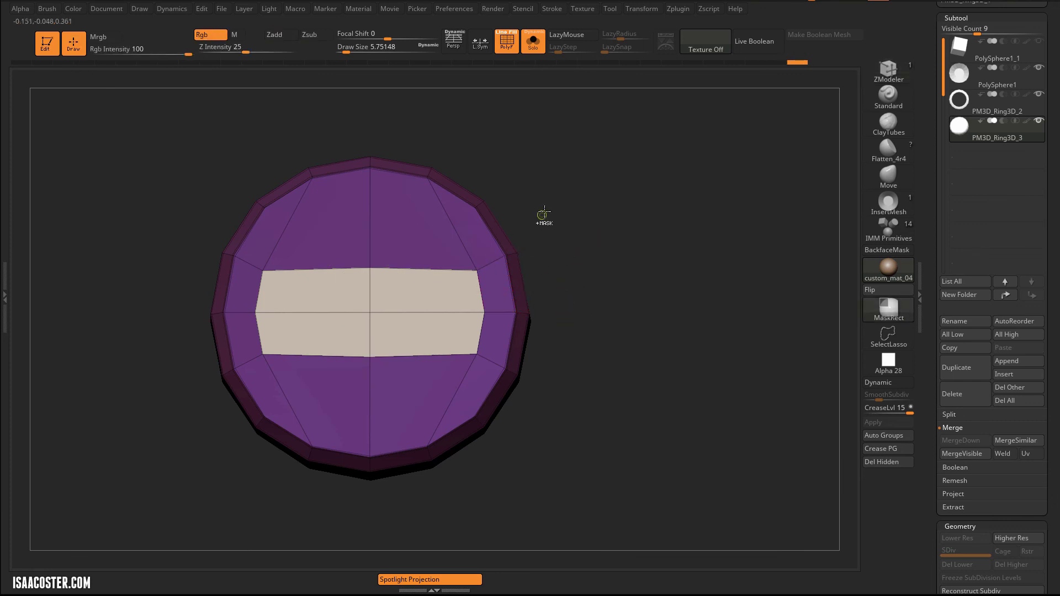
pyautogui.press('b')
pyautogui.press('z')
pyautogui.press('m')
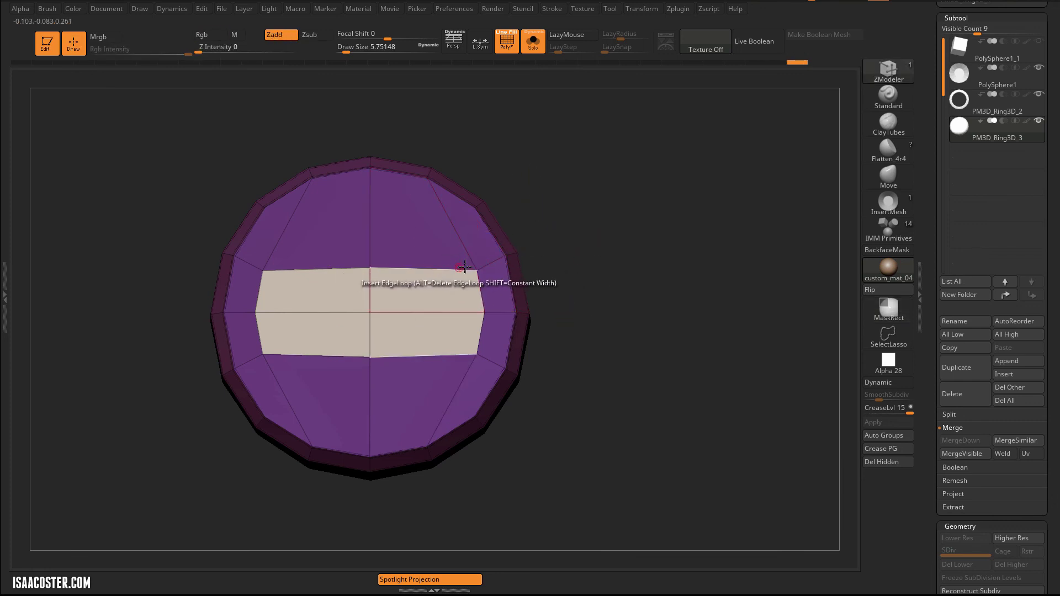
pyautogui.keyDown('ctrl'); pyautogui.moveTo(497, 340); pyautogui.dragTo(242, 369); pyautogui.keyUp('ctrl')
pyautogui.keyDown('ctrl'); pyautogui.click(441, 494); pyautogui.keyUp('ctrl')
# Step: Flatten the strip's lower long edge into a straight line with a vertically aligned Transpose line
pyautogui.press('w')
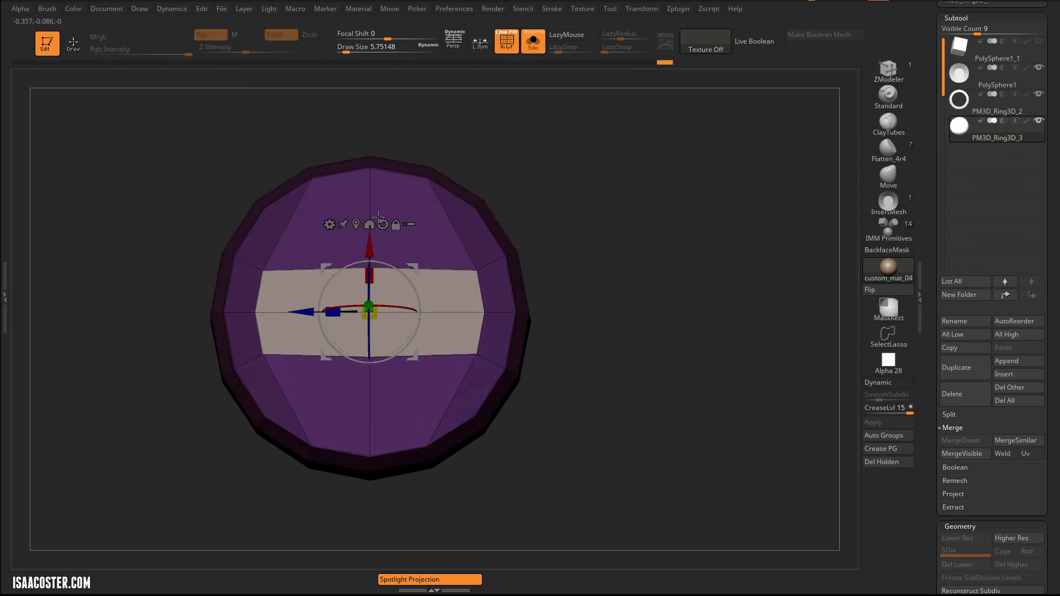
pyautogui.press('t')
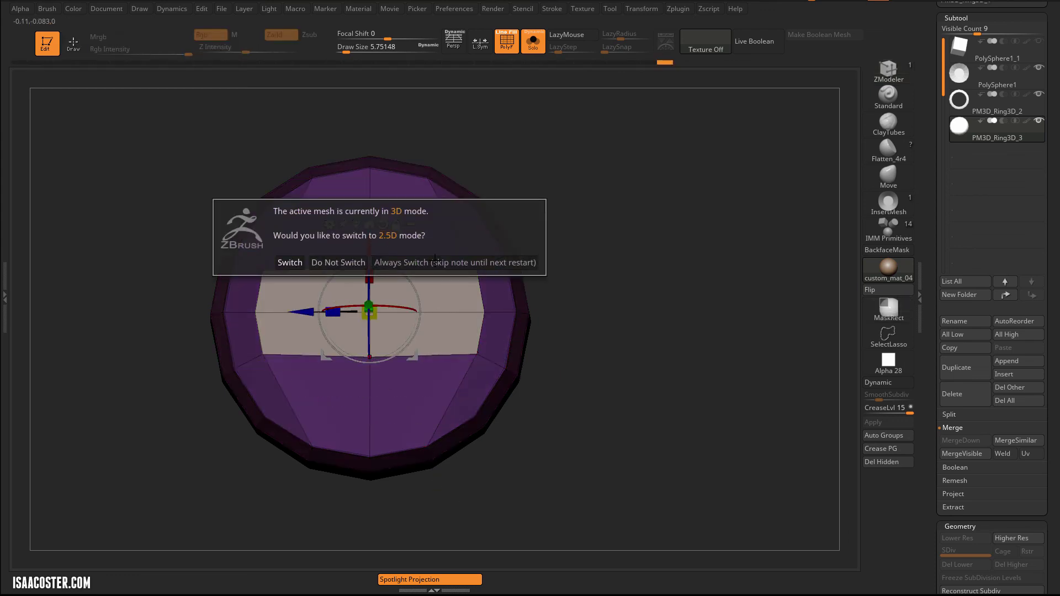
pyautogui.press('Escape')
pyautogui.press('y')
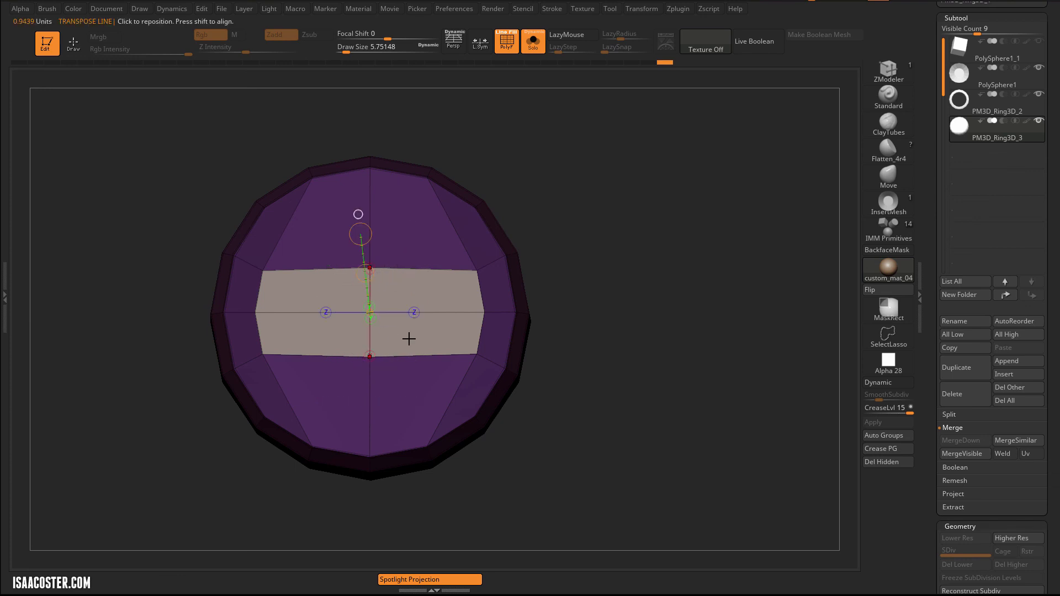
pyautogui.click(484, 294)
pyautogui.moveTo(409, 480)
pyautogui.keyDown('shift'); pyautogui.mouseDown()
pyautogui.moveTo(364, 373)
pyautogui.moveTo(379, 513)
pyautogui.mouseUp(); pyautogui.keyUp('shift')
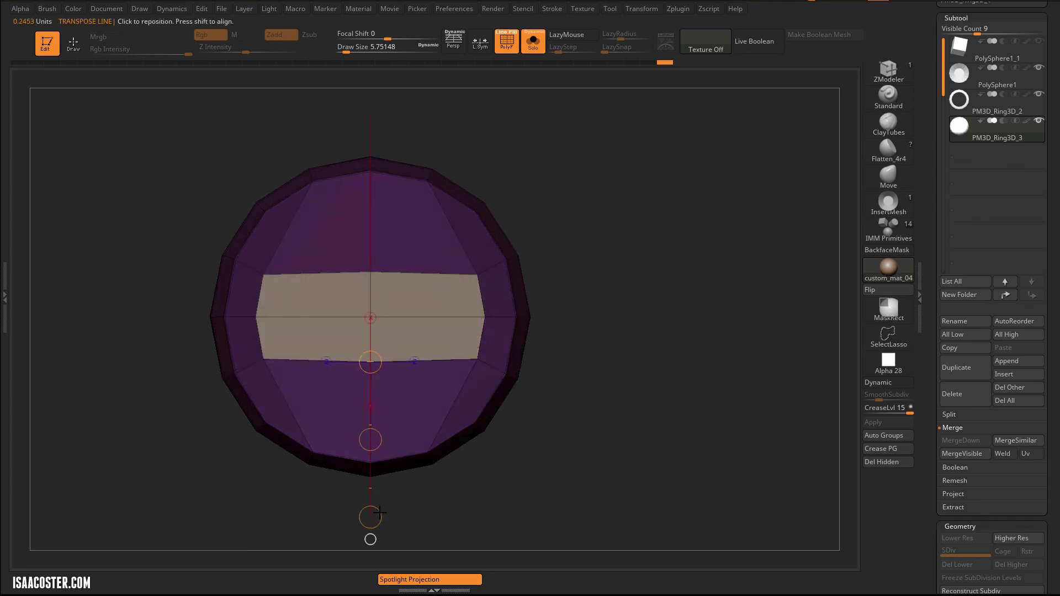
# Step: Mask everything except the points on the strip's right short edge and flatten that edge straight with a horizontally aligned Transpose line
pyautogui.keyDown('ctrl'); pyautogui.click(561, 265); pyautogui.keyUp('ctrl')
pyautogui.moveTo(520, 204)
pyautogui.keyDown('ctrl'); pyautogui.mouseDown()
pyautogui.moveTo(466, 249)
pyautogui.moveTo(480, 260)
pyautogui.moveTo(447, 307)
pyautogui.moveTo(440, 377)
pyautogui.mouseUp(); pyautogui.keyUp('ctrl')
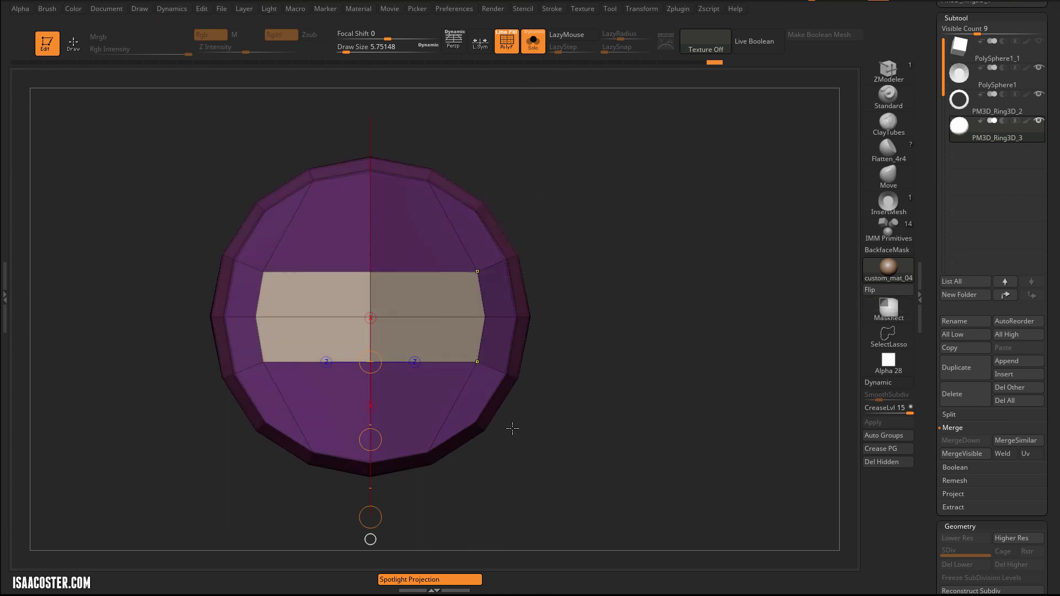
pyautogui.keyDown('ctrl'); pyautogui.click(511, 428); pyautogui.keyUp('ctrl')
pyautogui.moveTo(486, 317)
pyautogui.keyDown('shift'); pyautogui.mouseDown()
pyautogui.moveTo(618, 317)
pyautogui.moveTo(485, 317)
pyautogui.mouseUp(); pyautogui.keyUp('shift')
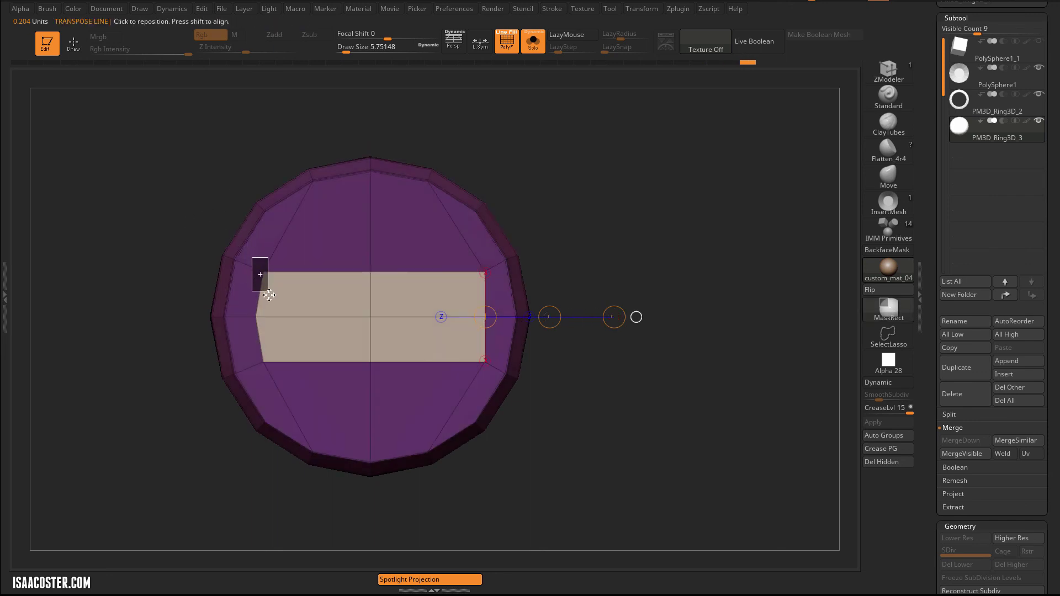
# Step: Isolate the strip's left short edge with a mask, flatten it with a horizontally aligned Transpose line, and clear the mask
pyautogui.keyDown('ctrl'); pyautogui.moveTo(269, 295); pyautogui.dragTo(283, 381); pyautogui.keyUp('ctrl')
pyautogui.keyDown('ctrl'); pyautogui.click(222, 405); pyautogui.keyUp('ctrl')
pyautogui.keyDown('shift'); pyautogui.moveTo(256, 317); pyautogui.dragTo(140, 317); pyautogui.keyUp('shift')
pyautogui.keyDown('ctrl'); pyautogui.moveTo(145, 219); pyautogui.dragTo(129, 196); pyautogui.keyUp('ctrl')
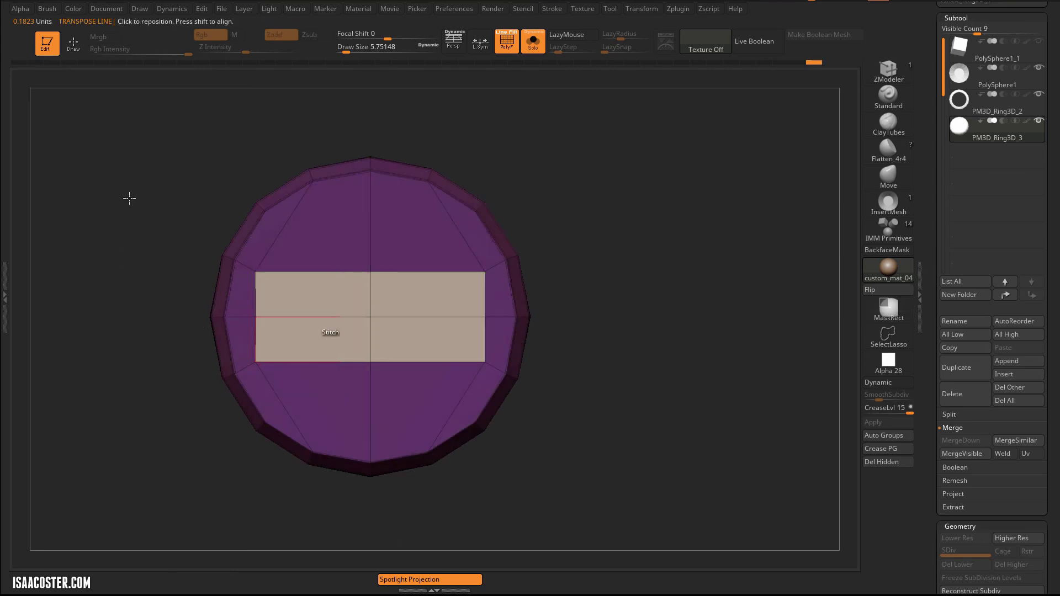
# Step: Inset the plug's rectangular strip with the ZModeler Polygroup All target to form a thin border around it
pyautogui.moveTo(472, 248)
pyautogui.mouseDown(button='right')
pyautogui.moveTo(486, 178)
pyautogui.moveTo(570, 187)
pyautogui.moveTo(490, 257)
pyautogui.mouseUp(button='right')
pyautogui.press('q')
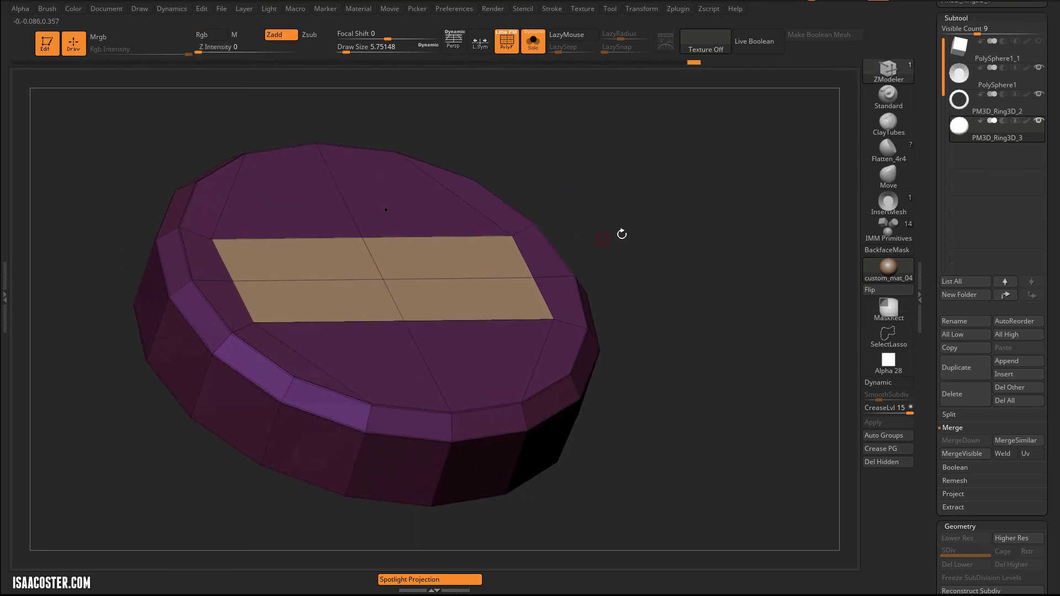
pyautogui.press('space')
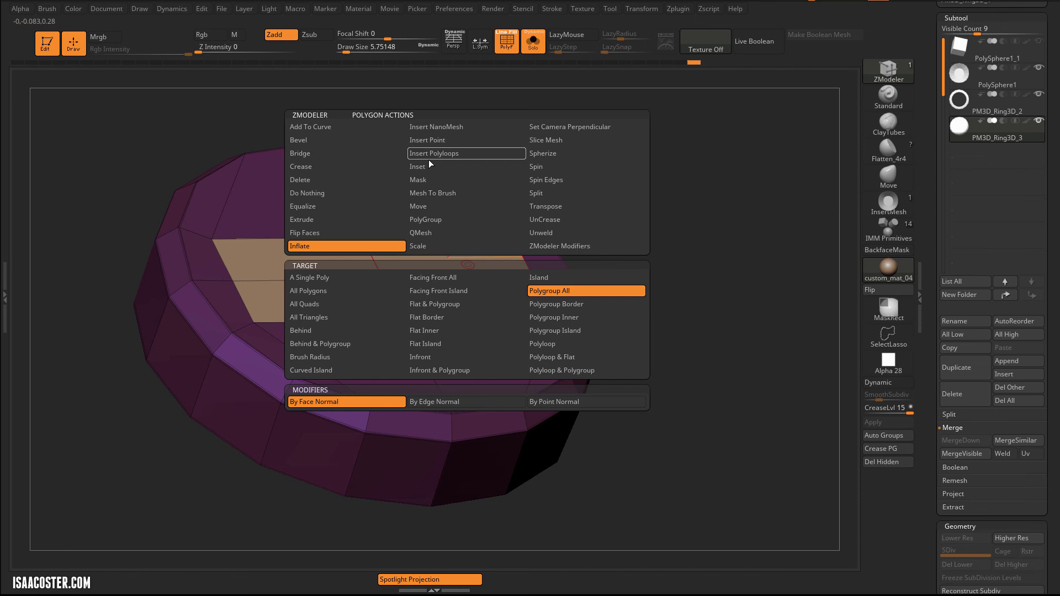
pyautogui.click(418, 166)
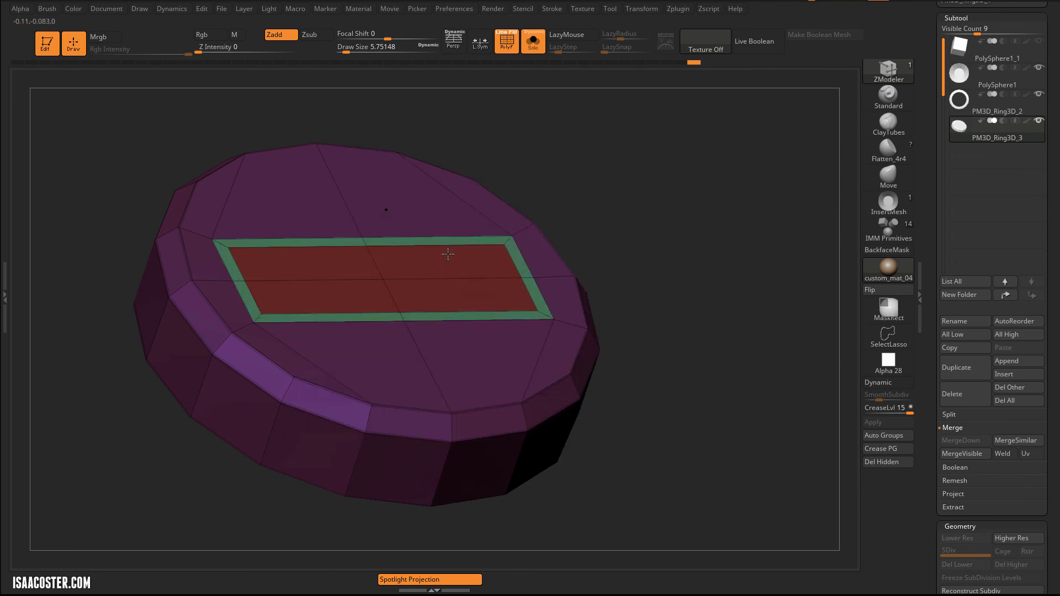
# Step: Inflate the inner rectangle's polygroup inward with ZModeler to sink a recessed slot into the plug's top
pyautogui.press('space')
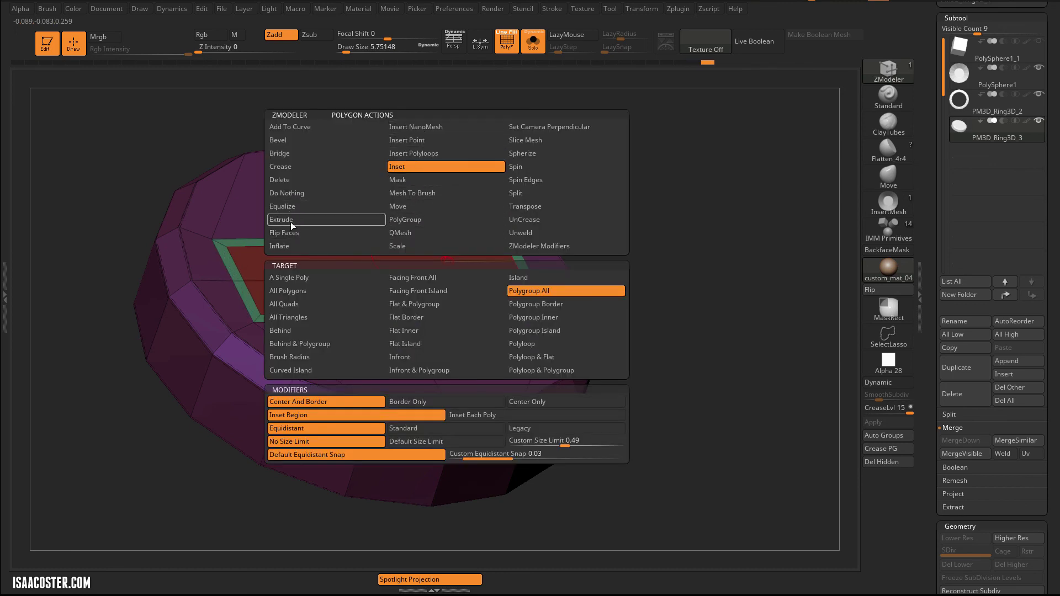
pyautogui.click(290, 245)
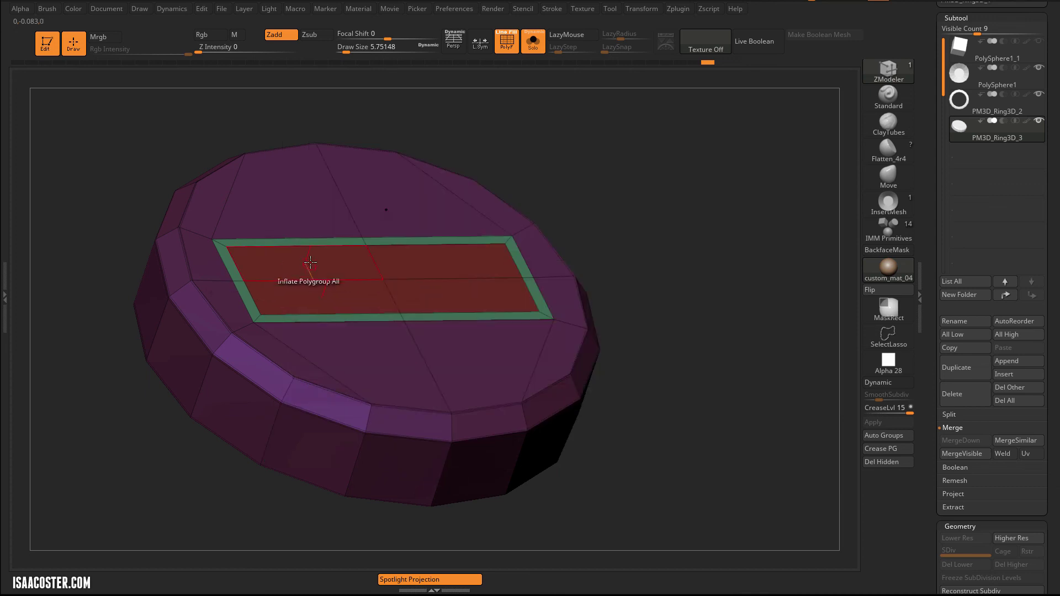
pyautogui.moveTo(311, 266); pyautogui.dragTo(349, 299)
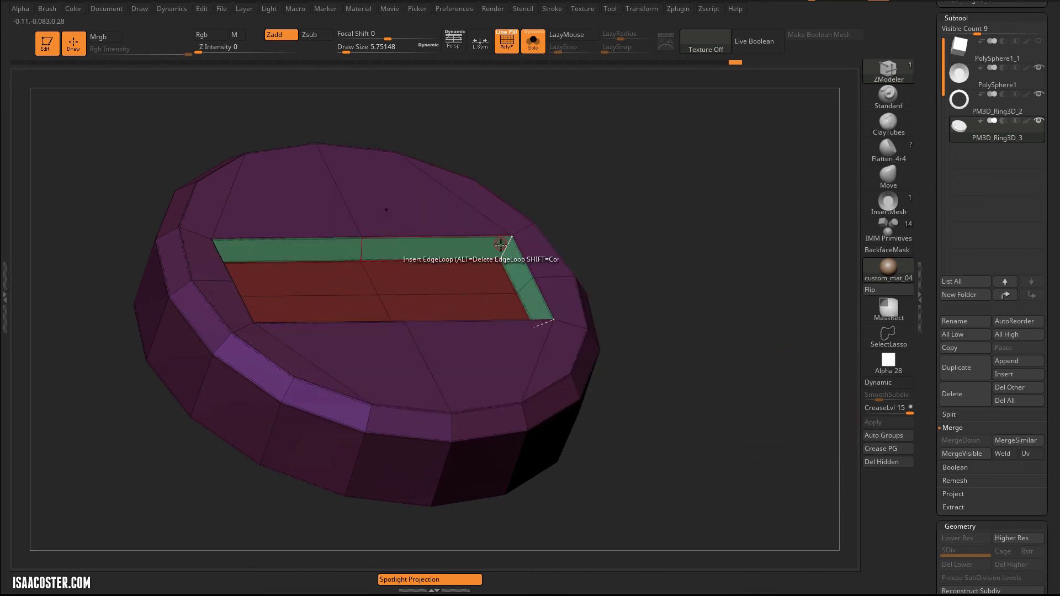
# Step: Turn on Dynamic Subdivision for the plug and inspect the smoothed slot with the polyframe hidden and shown
pyautogui.press('d')
pyautogui.hotkey('shift', 'f')
pyautogui.moveTo(606, 197); pyautogui.dragTo(635, 278)
pyautogui.hotkey('shift', 'f')
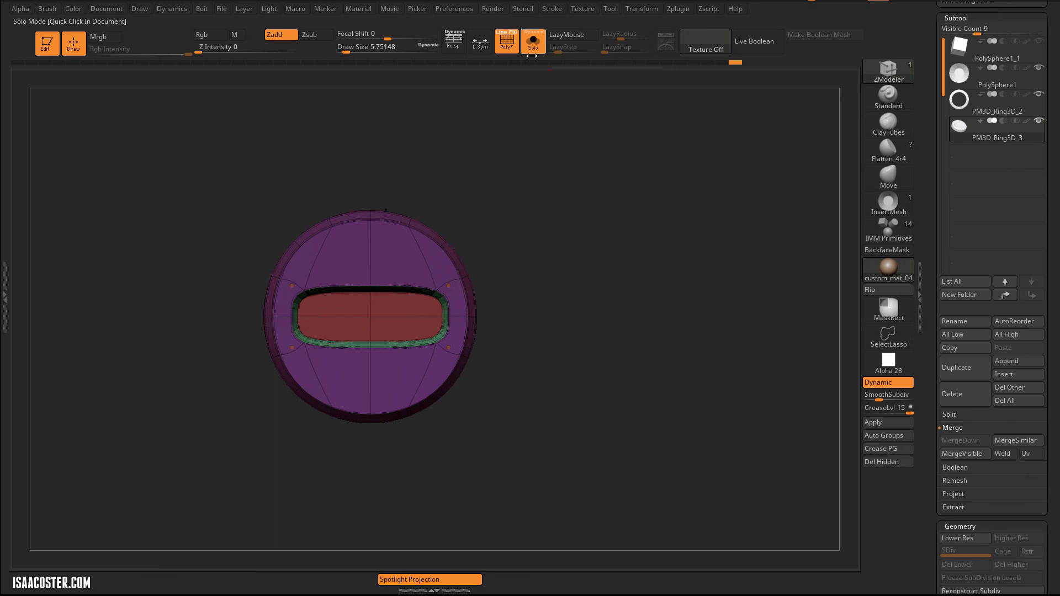
# Step: Leave Solo mode, hide the polyframe, and examine the slotted plug together with the ring and PolySphere1
pyautogui.click(531, 40)
pyautogui.hotkey('shift', 'f')
pyautogui.moveTo(688, 183)
pyautogui.mouseDown()
pyautogui.moveTo(670, 230)
pyautogui.moveTo(642, 232)
pyautogui.moveTo(665, 272)
pyautogui.moveTo(634, 322)
pyautogui.moveTo(602, 282)
pyautogui.moveTo(632, 388)
pyautogui.mouseUp()
pyautogui.moveTo(624, 341)
pyautogui.keyDown('alt'); pyautogui.mouseDown()
pyautogui.moveTo(622, 369)
pyautogui.moveTo(622, 326)
pyautogui.moveTo(608, 397)
pyautogui.mouseUp(); pyautogui.keyUp('alt')
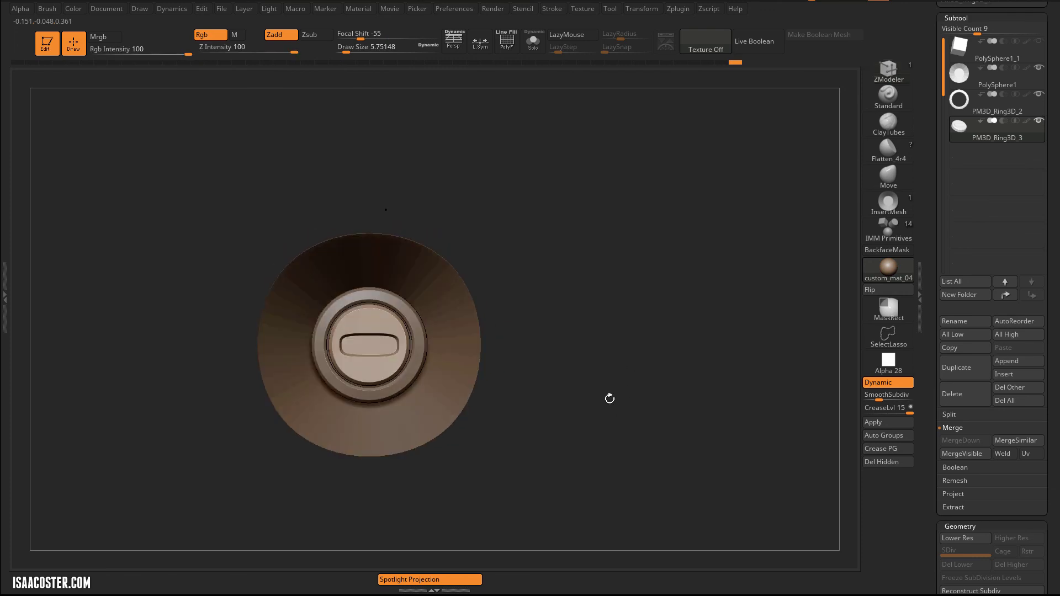
pyautogui.keyDown('alt'); pyautogui.moveTo(509, 328); pyautogui.dragTo(501, 279); pyautogui.keyUp('alt')
pyautogui.moveTo(593, 345); pyautogui.dragTo(643, 333)
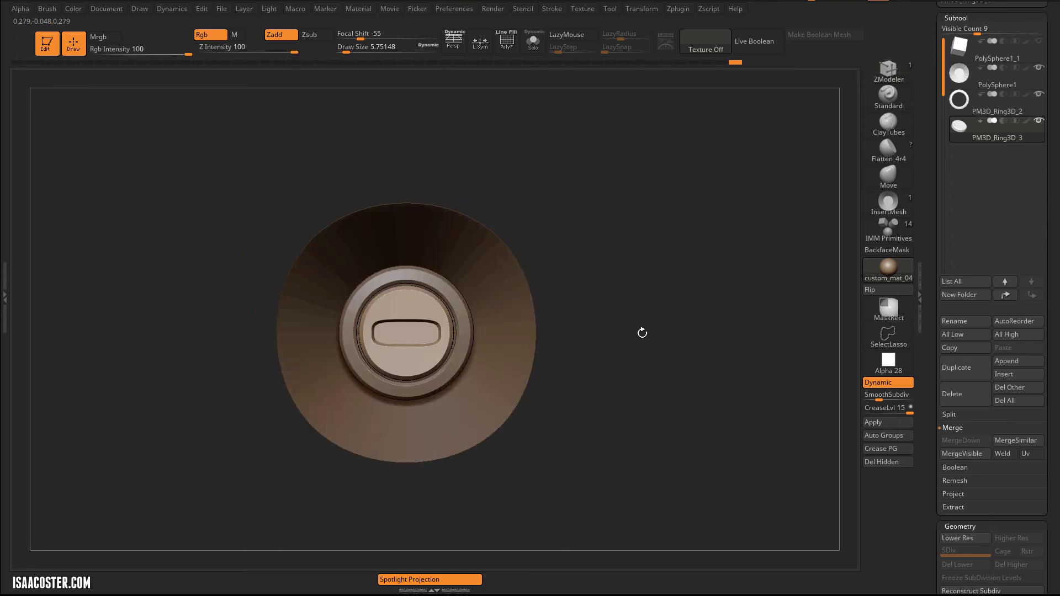